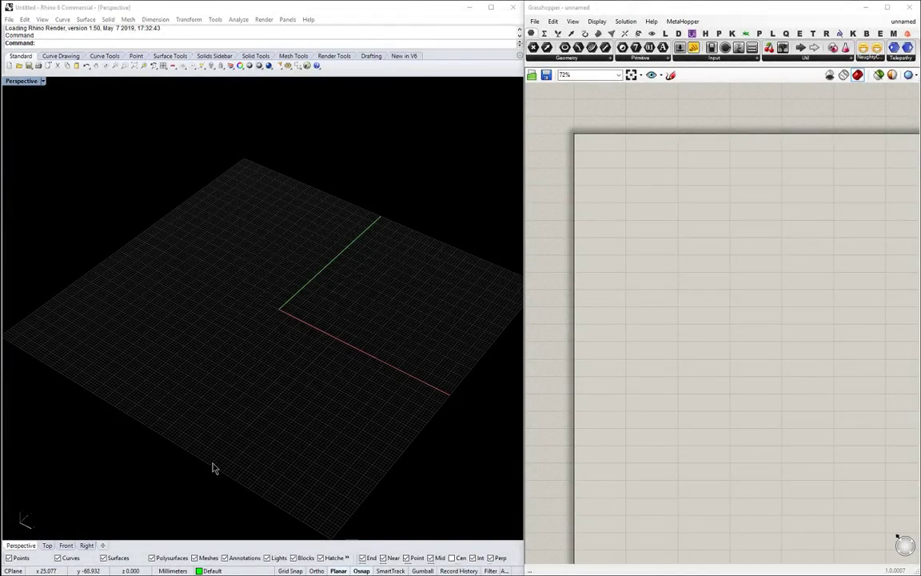
- Open the Sun settings of the Rhino document and turn the sun on
left_click(172, 450)
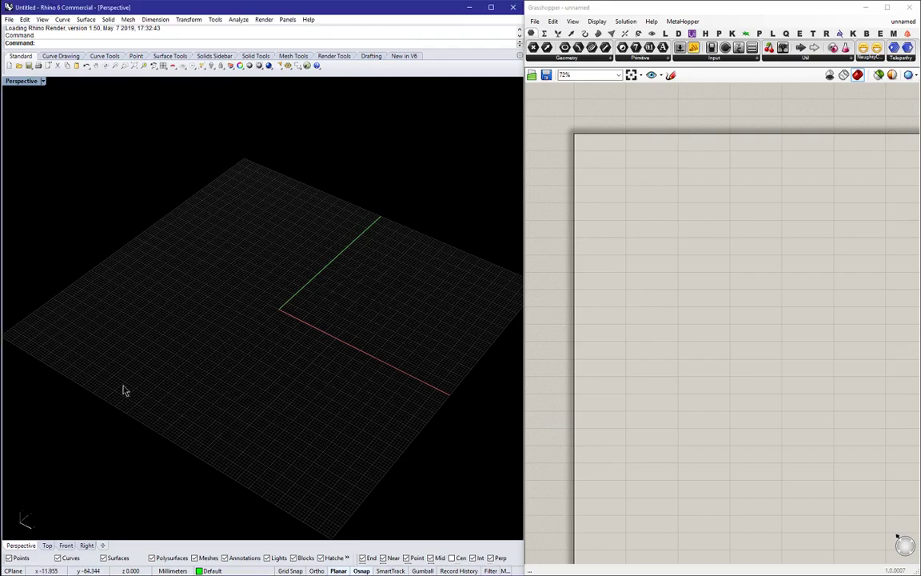
left_click_drag(0, 16, 219, 107)
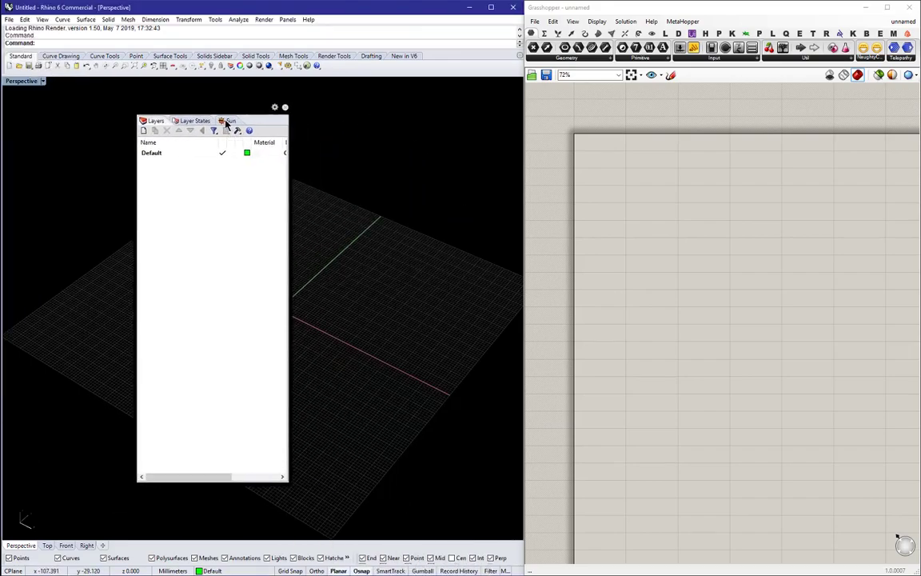
left_click(228, 121)
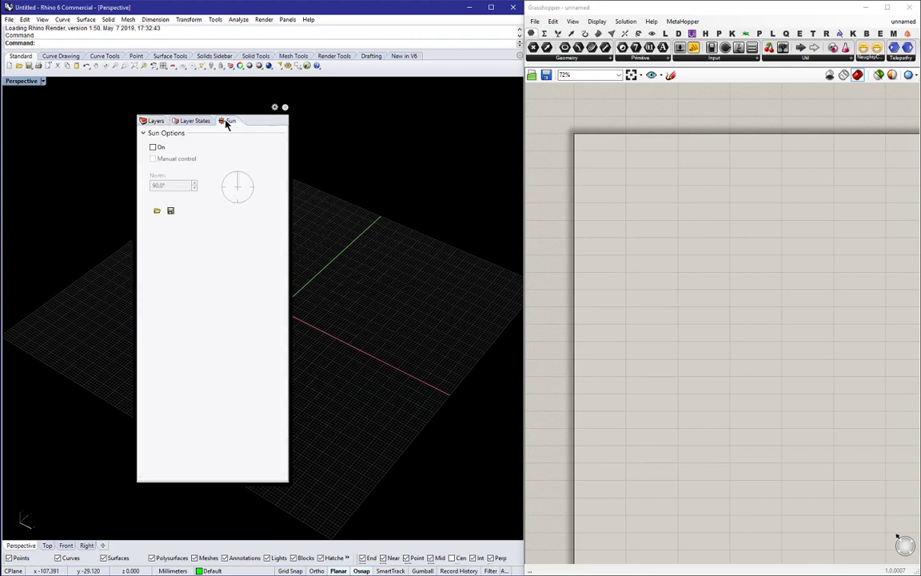
left_click(154, 148)
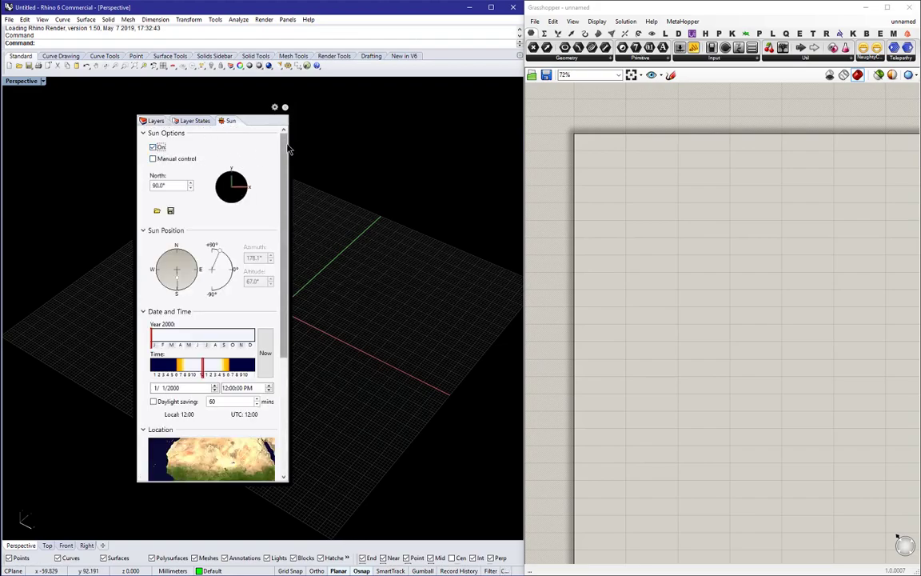
- Search the sun locations for "toron", choose Toronto, Canada, and put the Sun settings away
left_click_drag(285, 149, 249, 263)
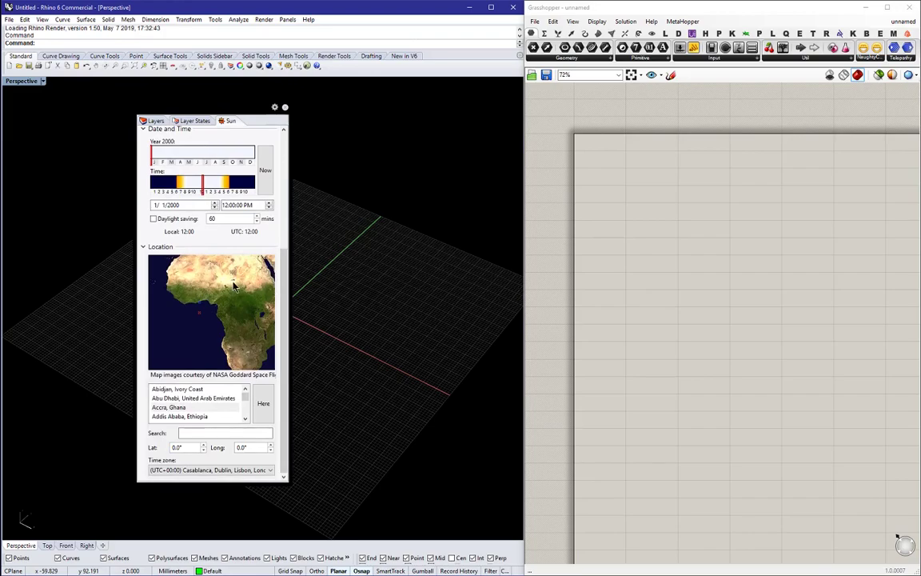
left_click(206, 434)
type("toron")
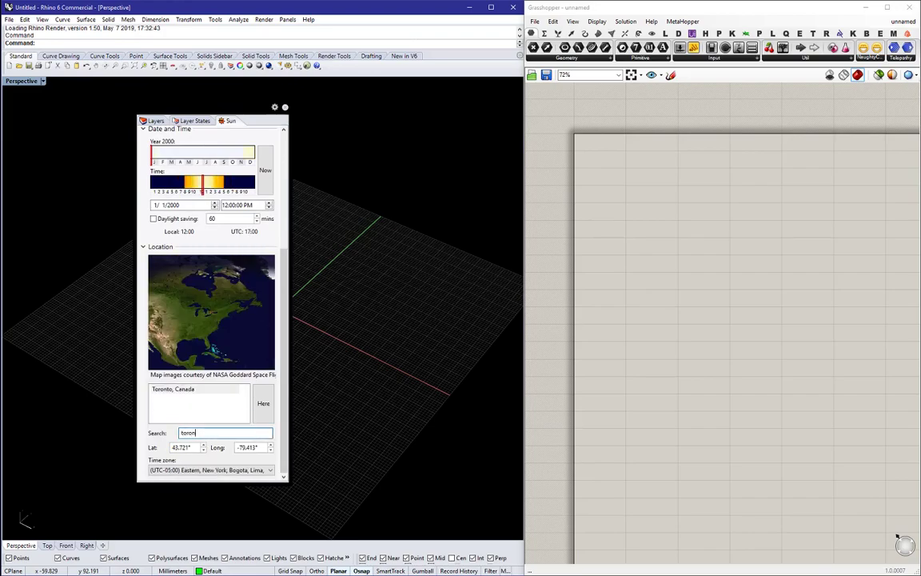
left_click(186, 390)
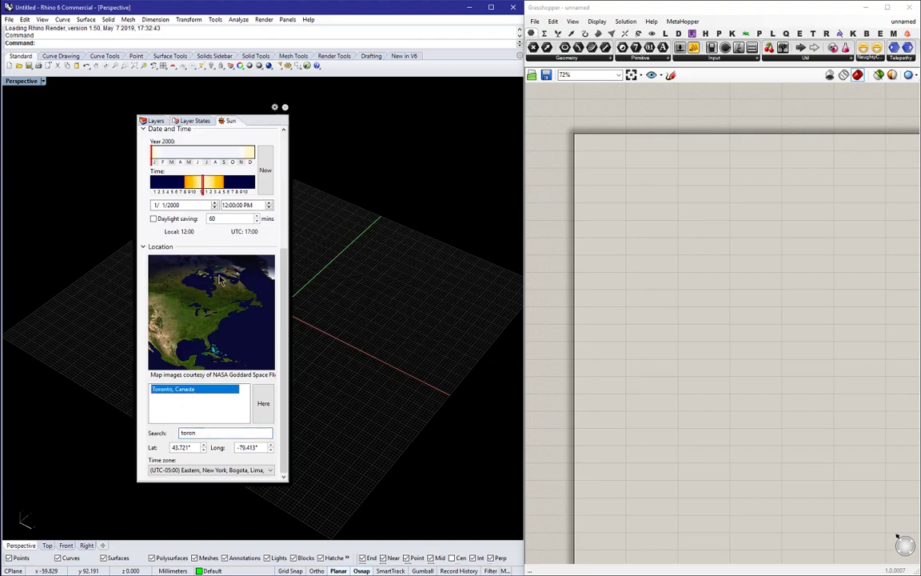
left_click_drag(281, 251, 287, 154)
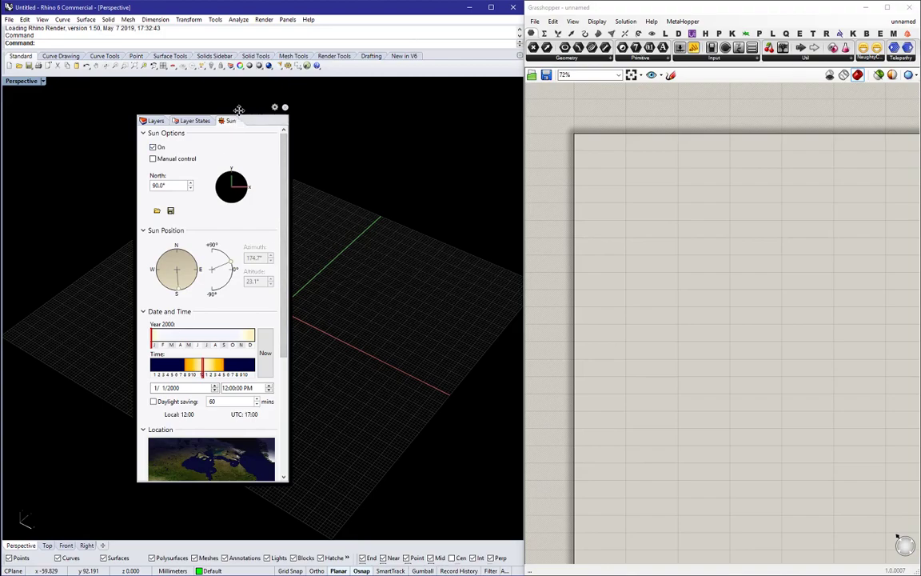
left_click_drag(239, 109, 0, 72)
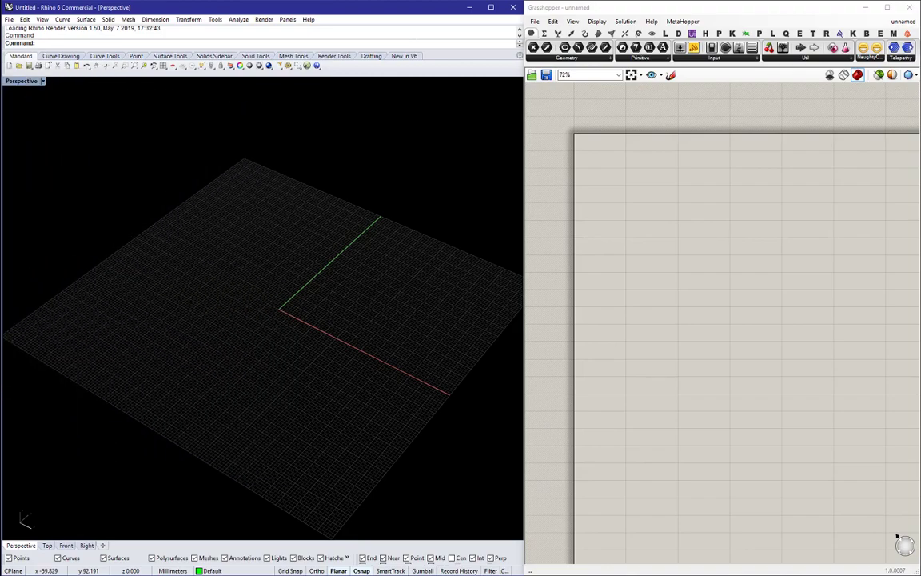
- Draw a box about 55 mm high near the grid's centre and set the Perspective view to shaded display
type("box")
key("Return")
left_click(261, 254)
left_click(279, 363)
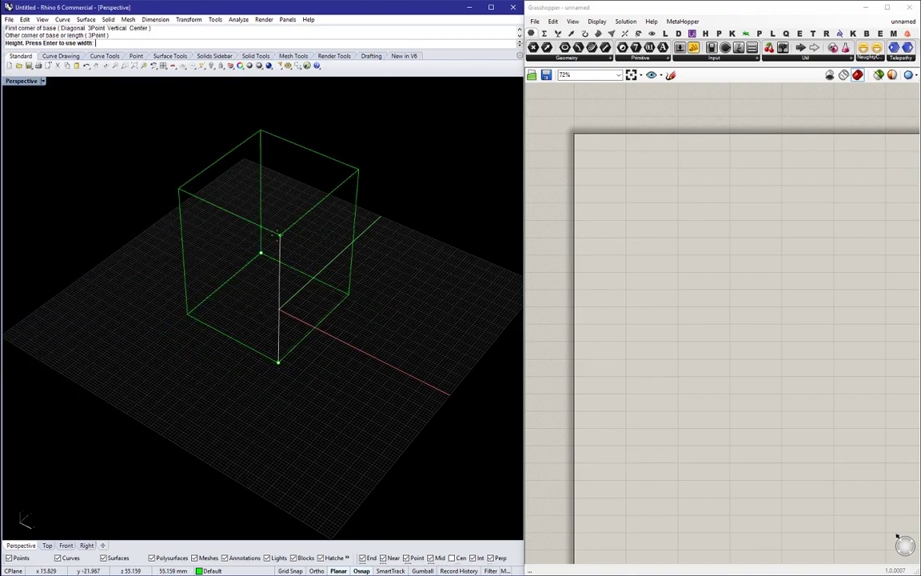
left_click(276, 235)
right_click(34, 82)
left_click(37, 116)
- Copy the box diagonally upward and use the copy to cut a notch out of the original box's upper corner
scroll(288, 180, "down", 7)
mouse_move(288, 181)
right_mouse_down("shift")
mouse_move(220, 253)
mouse_move(187, 272)
right_mouse_up("shift")
mouse_move(170, 295)
left_mouse_down()
mouse_move(223, 305)
mouse_move(237, 277)
mouse_move(233, 254)
left_mouse_up()
key("alt")
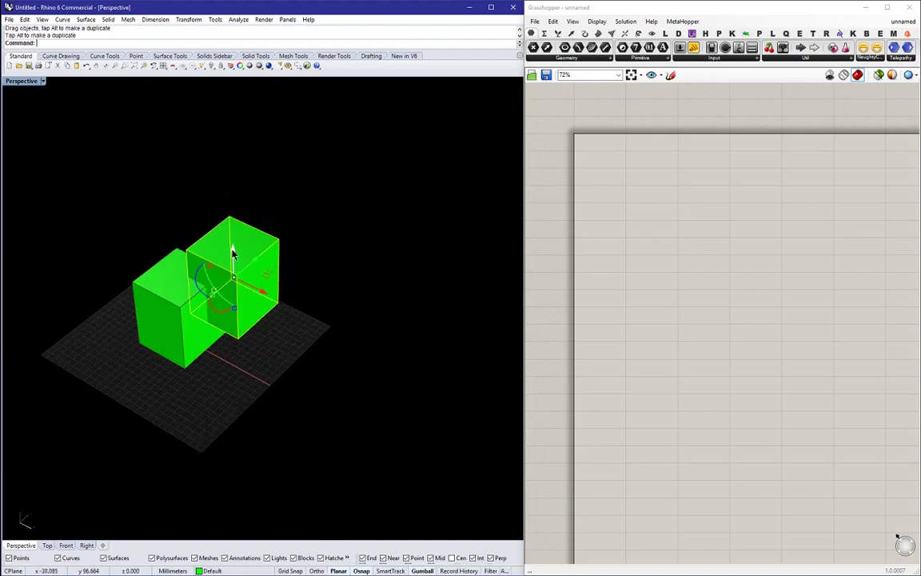
key("Delete")
- Rotate the notched box slightly about its vertical axis and shift it a little on the grid
left_click(146, 311)
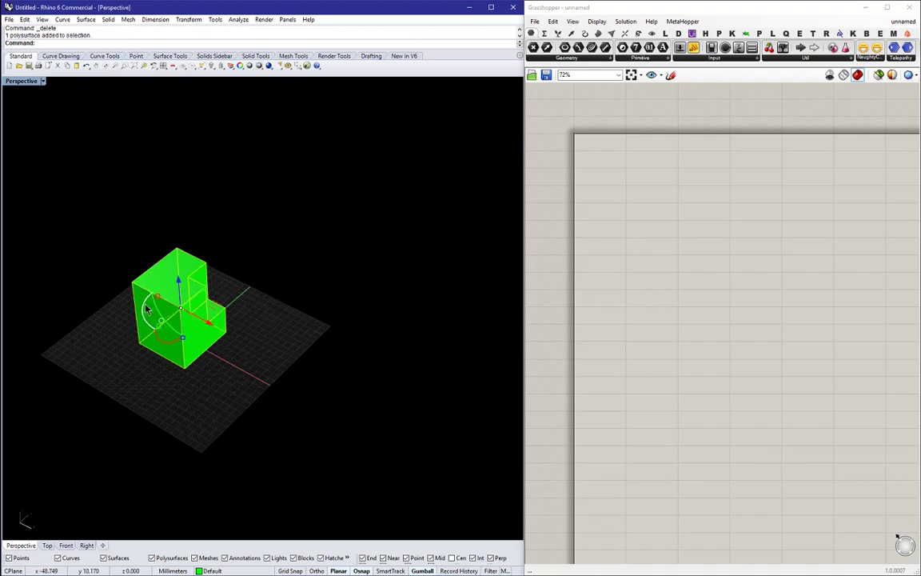
left_click_drag(146, 307, 169, 280)
left_click(270, 322)
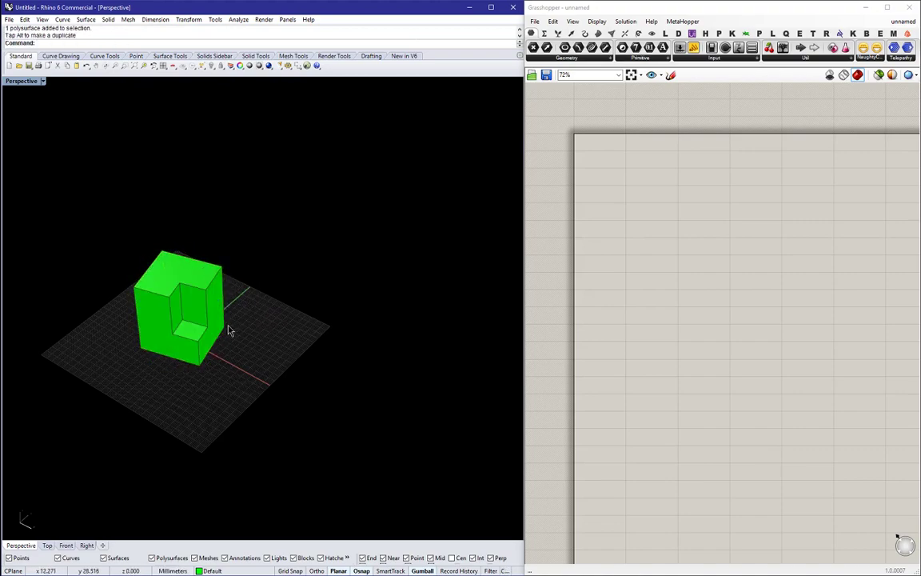
right_click_drag(228, 330, 266, 336)
left_click_drag(230, 336, 252, 333)
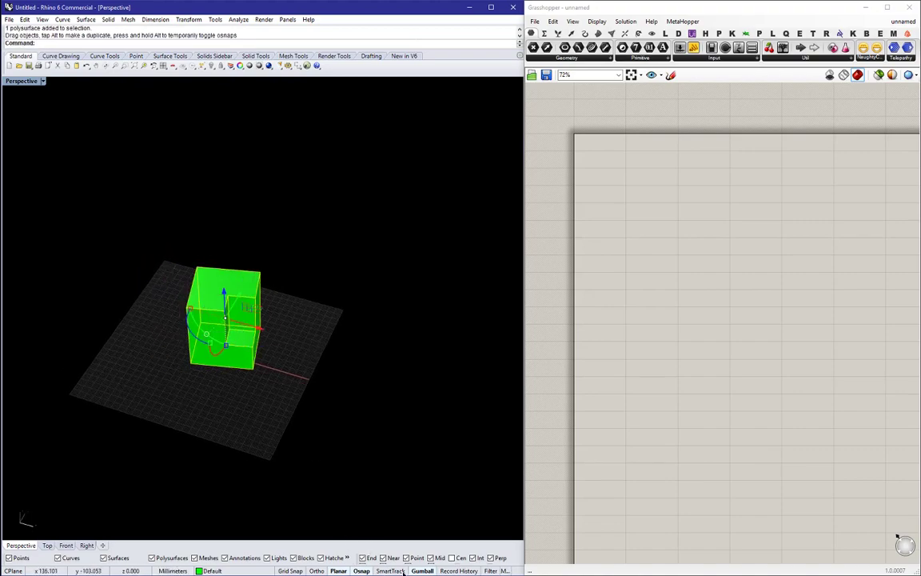
- Draw a tall, narrow box beside the notched box as a neighbouring building
left_click(282, 403)
type("box")
key("Return")
left_click(327, 376)
left_click(276, 417)
left_click(276, 317)
- Rotate the tall box about the midpoint of a base edge and copy it to the opposite side of the notched box
left_click(308, 360)
type("rotate")
key("Return")
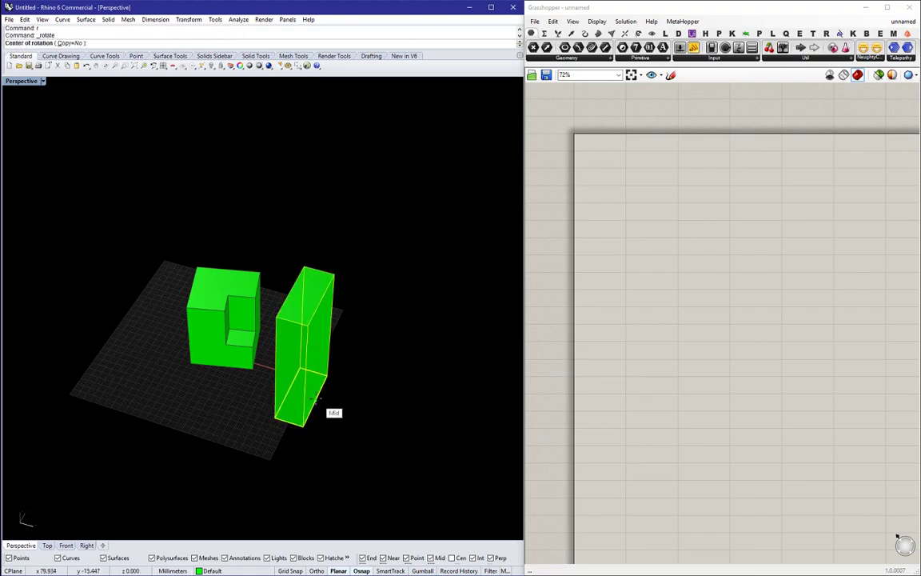
left_click(316, 400)
left_click_drag(331, 376, 124, 351, "alt")
left_click(214, 425)
- Add a Brep parameter in Grasshopper, reference the notched box in it, and use wireframe preview for the geometry
left_click(604, 203)
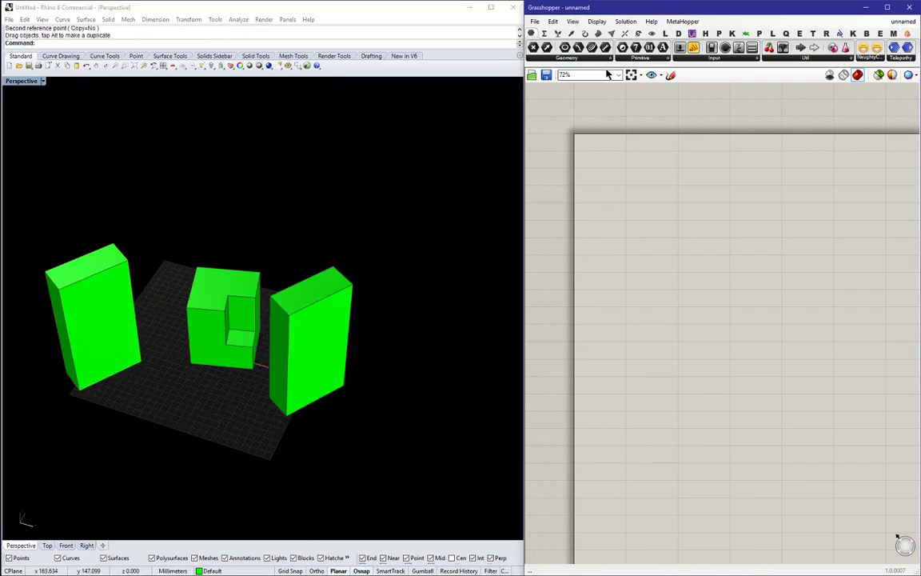
left_click(566, 58)
left_click(617, 136)
left_click(623, 227)
left_click(237, 299)
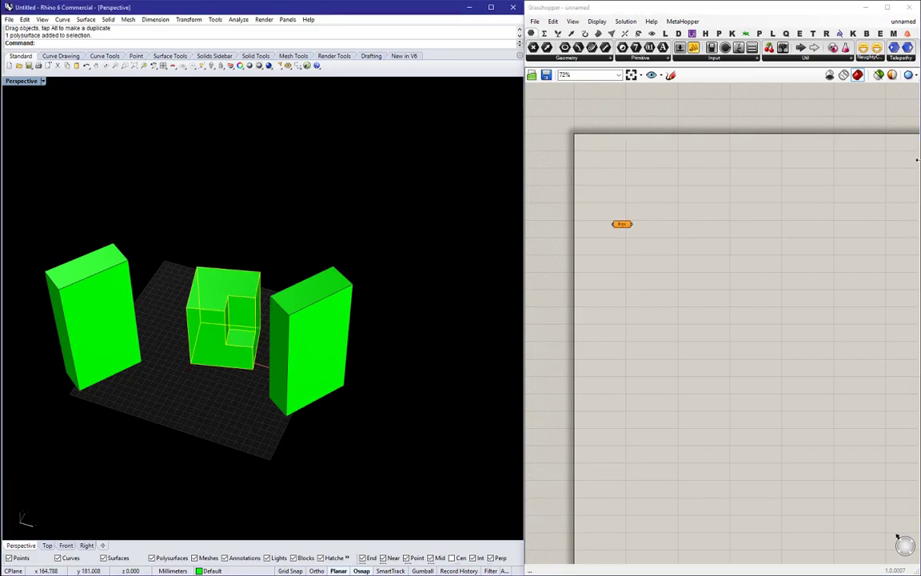
left_click(844, 76)
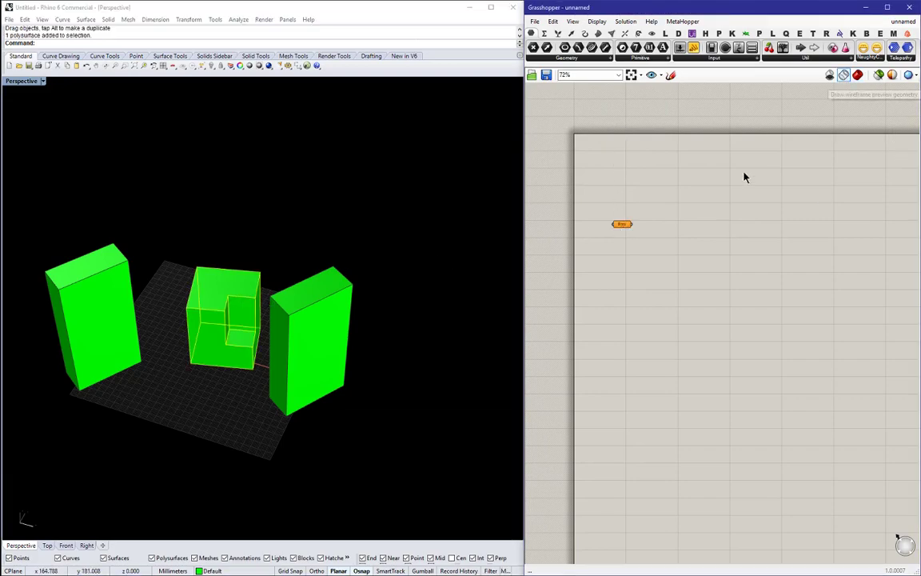
right_click(625, 231)
left_click(650, 360)
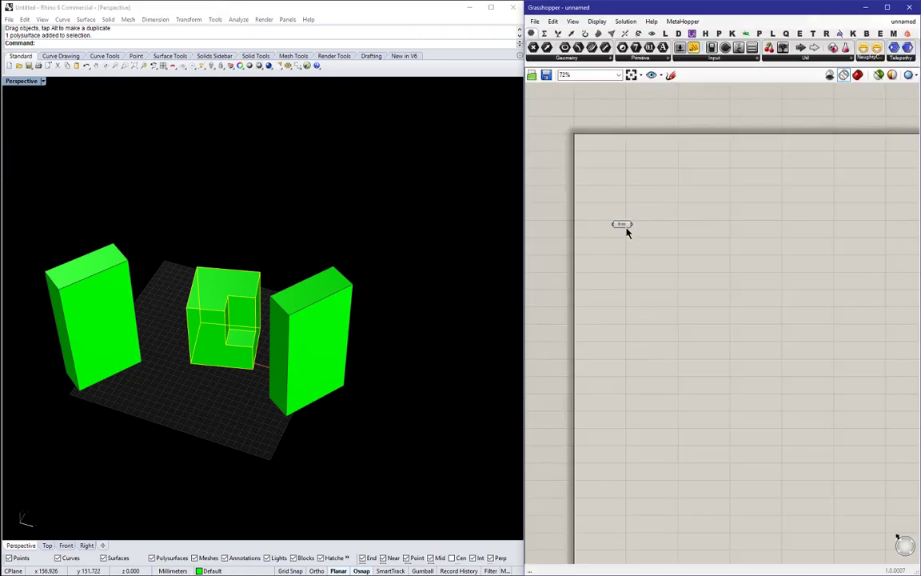
- Rename the Brep parameter holding the notched box as "subject"
right_click(627, 230)
type("subject")
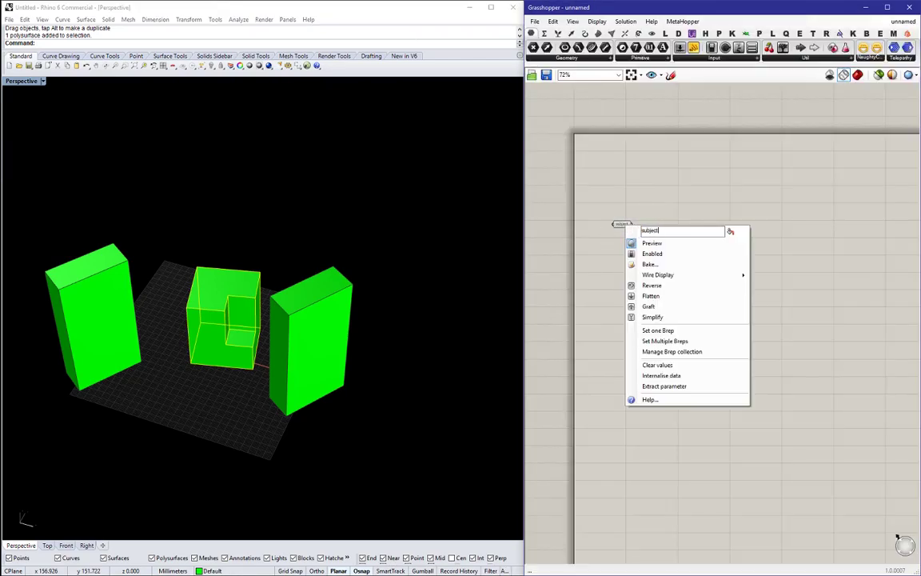
key("Return")
- Add a second Brep parameter and reference both tall boxes in it as multiple Breps
left_click(311, 319)
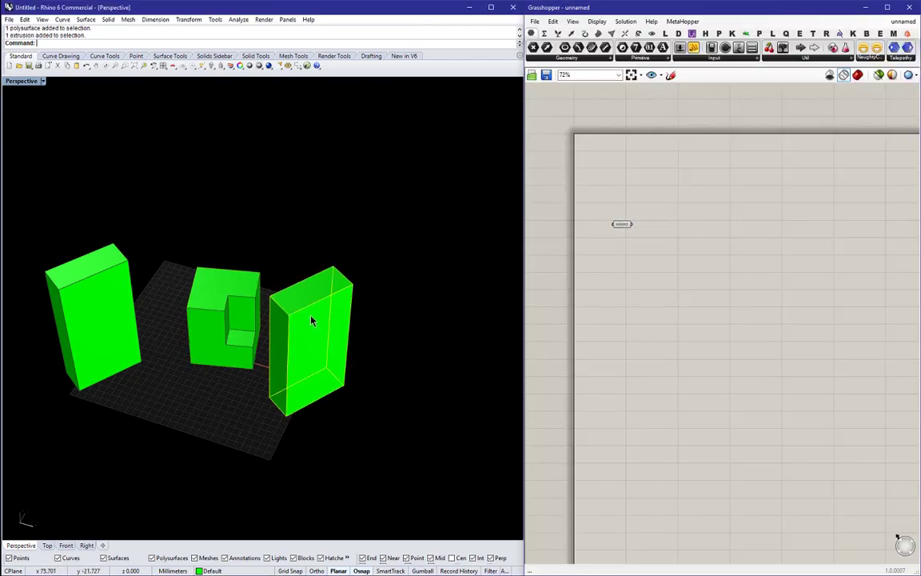
left_click(132, 292, "shift")
left_click(569, 59)
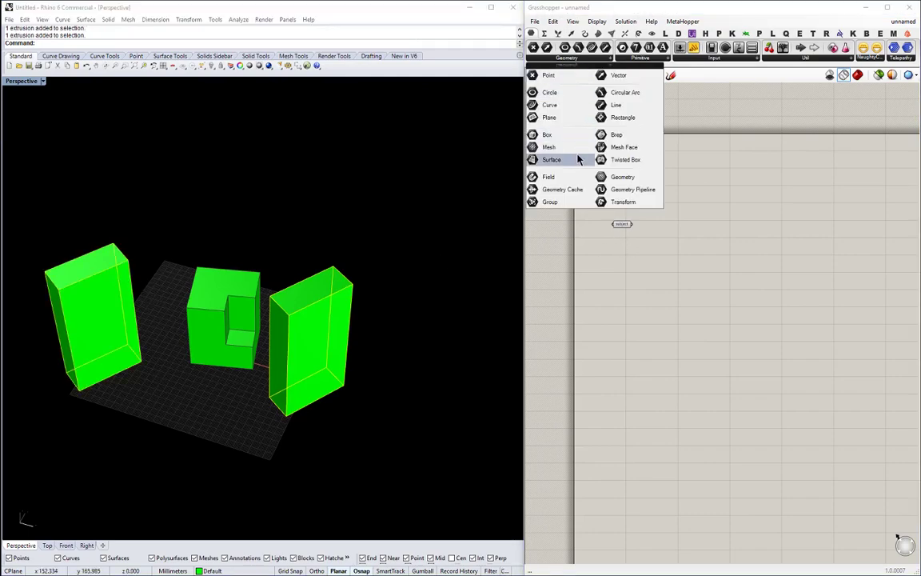
left_click_drag(617, 138, 635, 274)
right_click(634, 273)
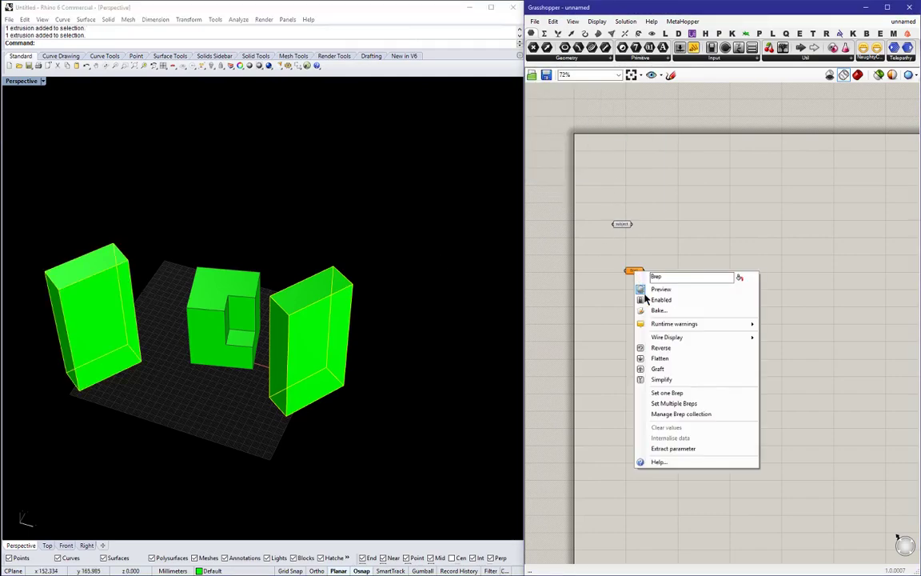
left_click(672, 404)
- Rename the second Brep parameter as "context"
right_click(636, 274)
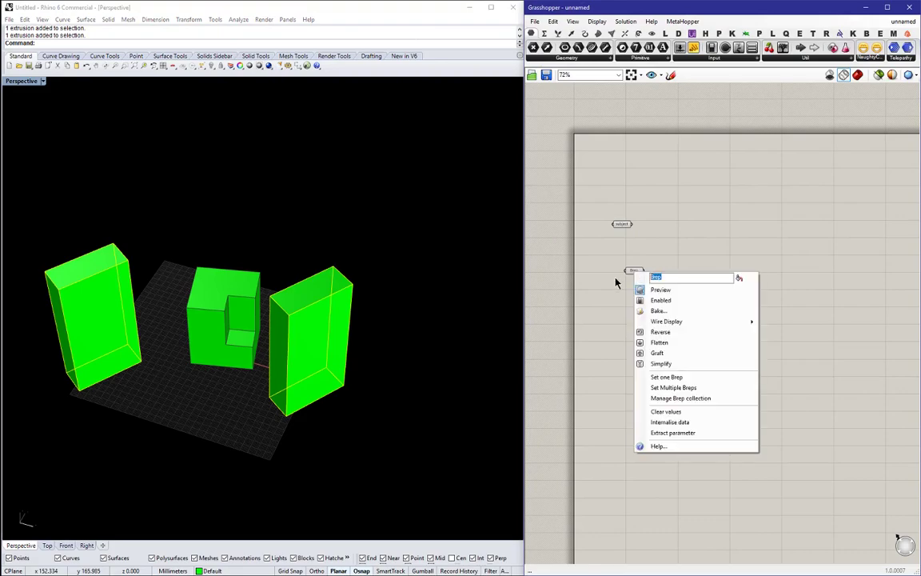
type("Context")
key("Return")
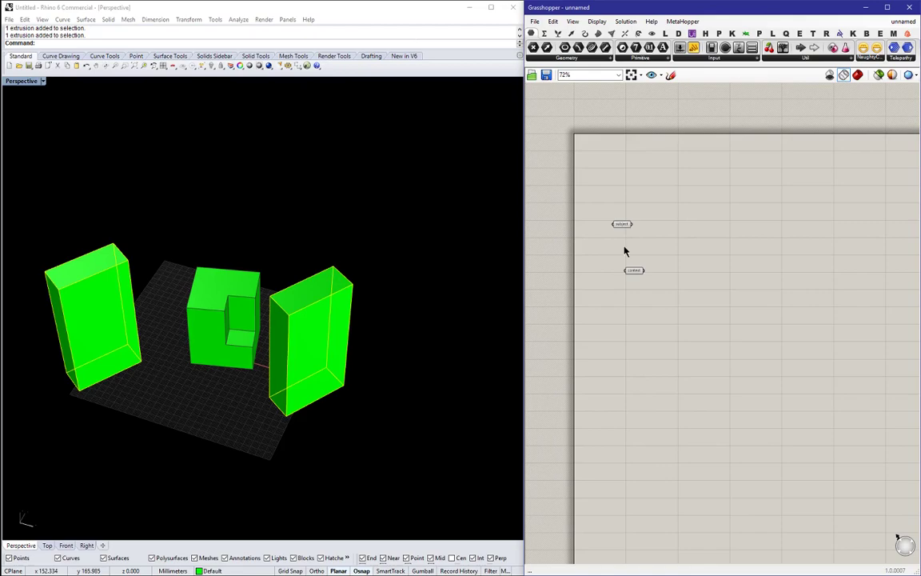
- Stack the context parameter directly below subject and move both to clear canvas space
left_click_drag(636, 273, 625, 240)
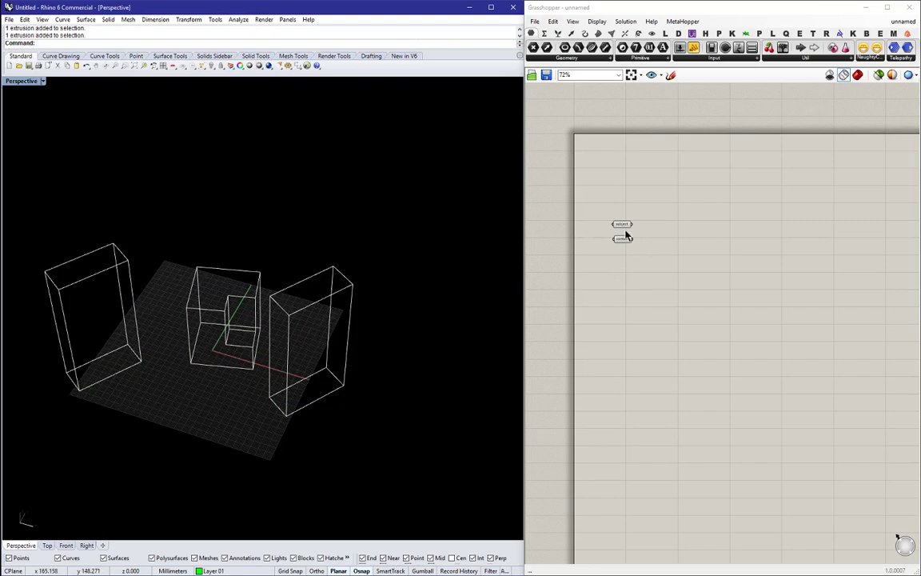
left_click_drag(626, 238, 602, 153)
left_click(614, 151)
scroll(614, 151, "up", 4)
mouse_move(614, 152)
right_mouse_down()
mouse_move(649, 160)
mouse_move(630, 153)
right_mouse_up()
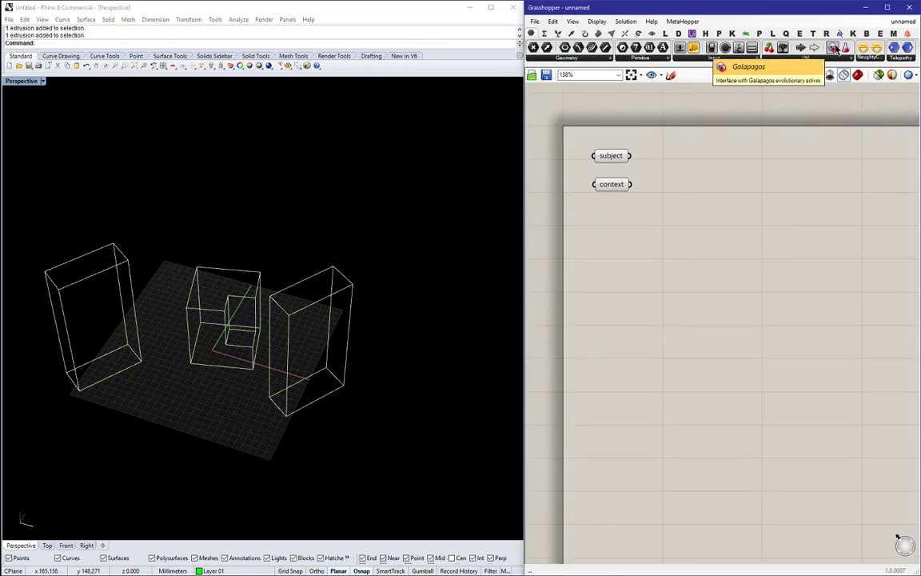
key("ctrl+a")
left_click_drag(617, 162, 642, 284)
left_click(672, 256)
- Add SunVectors and ExposureHours components and connect the V output of SunVectors to the V input of ExposureHours
left_click(840, 34)
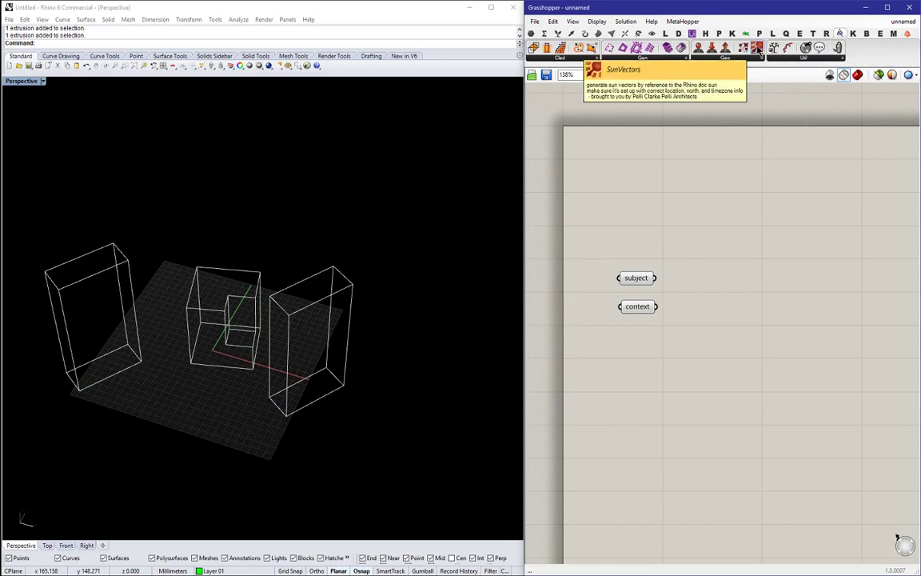
left_click_drag(758, 50, 740, 208)
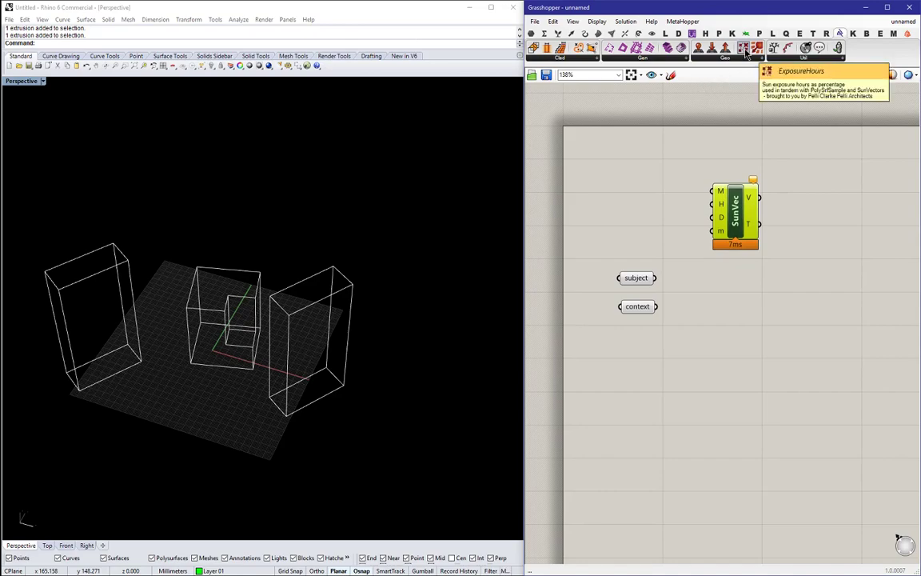
left_click_drag(744, 50, 759, 198)
left_click_drag(829, 316, 856, 295)
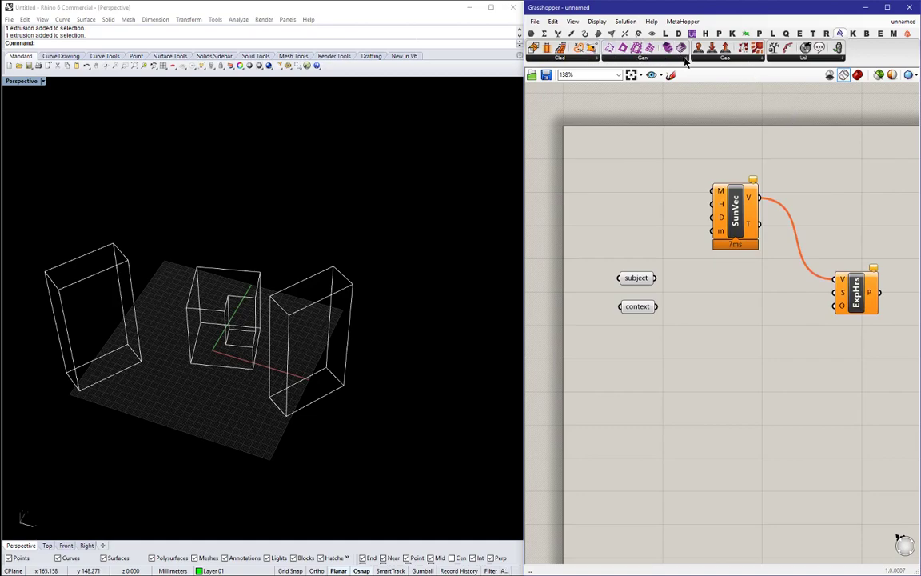
- Add a PolySrfSample component below SunVectors and connect the subject parameter to its B input
left_click_drag(699, 48, 742, 338)
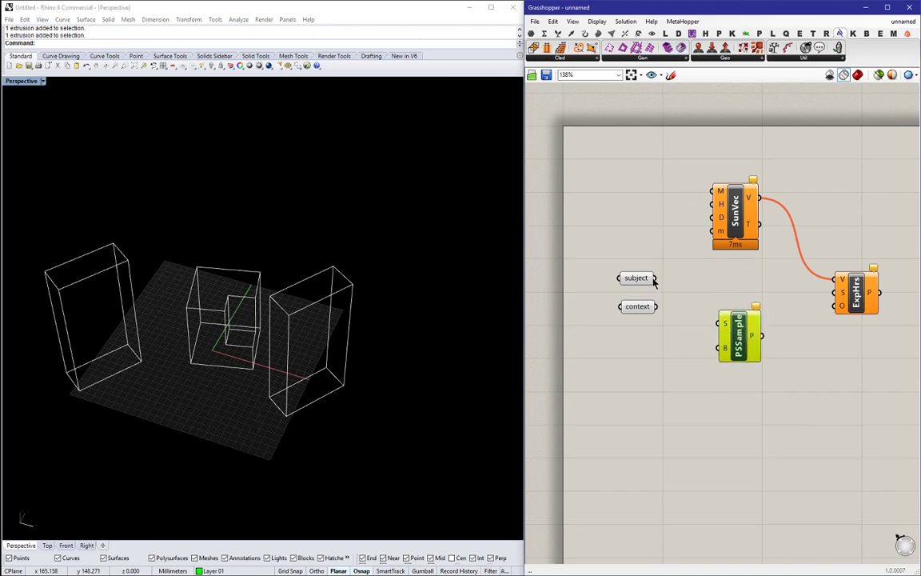
left_click_drag(719, 351, 655, 277)
left_click_drag(726, 328, 725, 280)
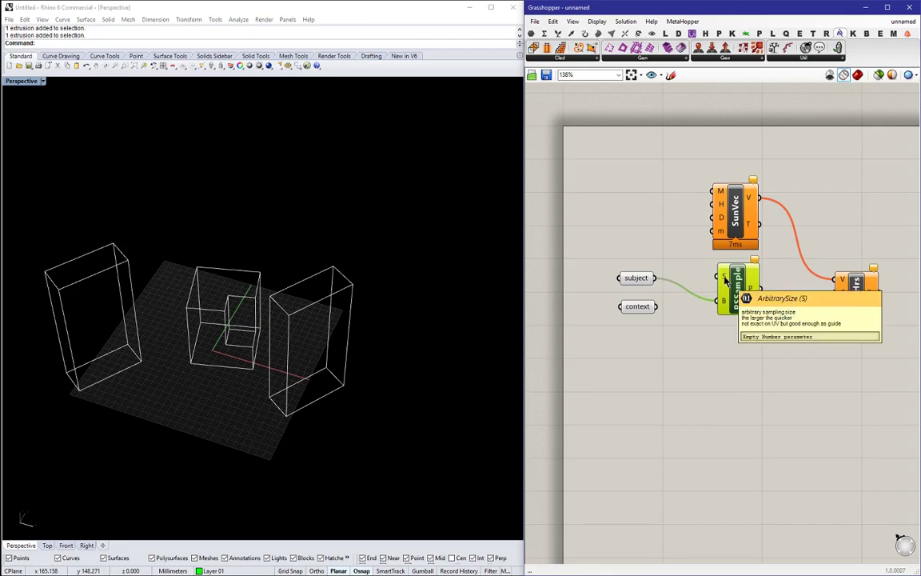
right_click(739, 288)
left_click(694, 268)
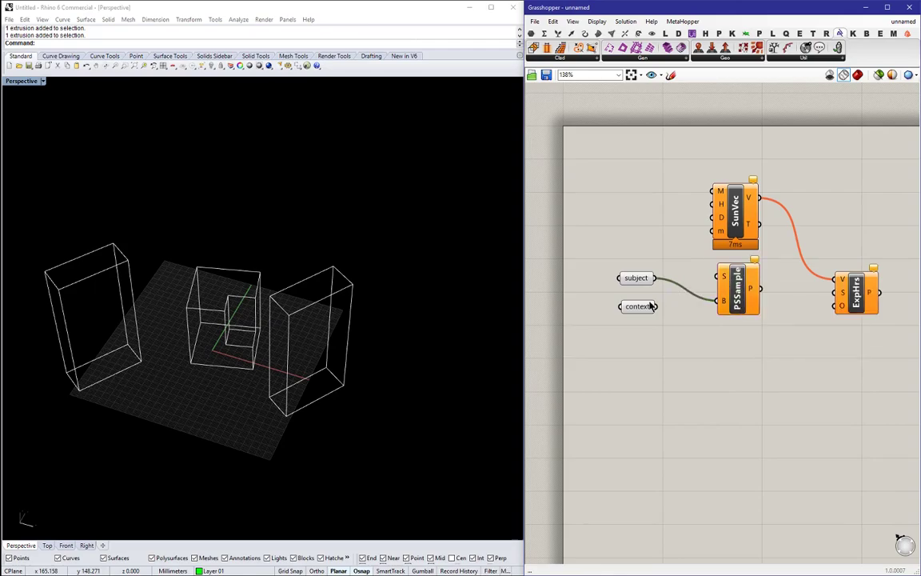
- Space the subject and context parameters apart and connect a new panel containing 5 to PolySrfSample's S input
left_click_drag(637, 307, 638, 350)
left_click_drag(641, 279, 641, 294)
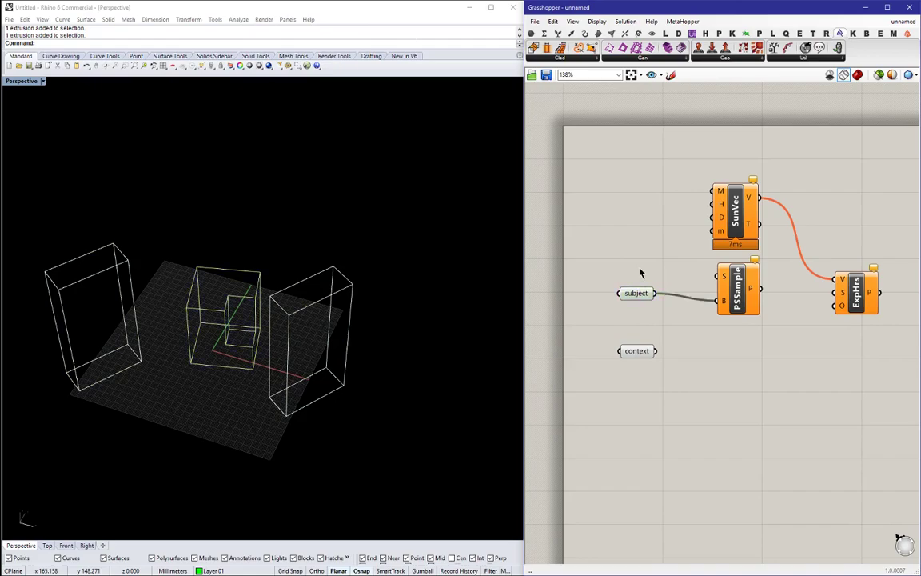
double_click(640, 268)
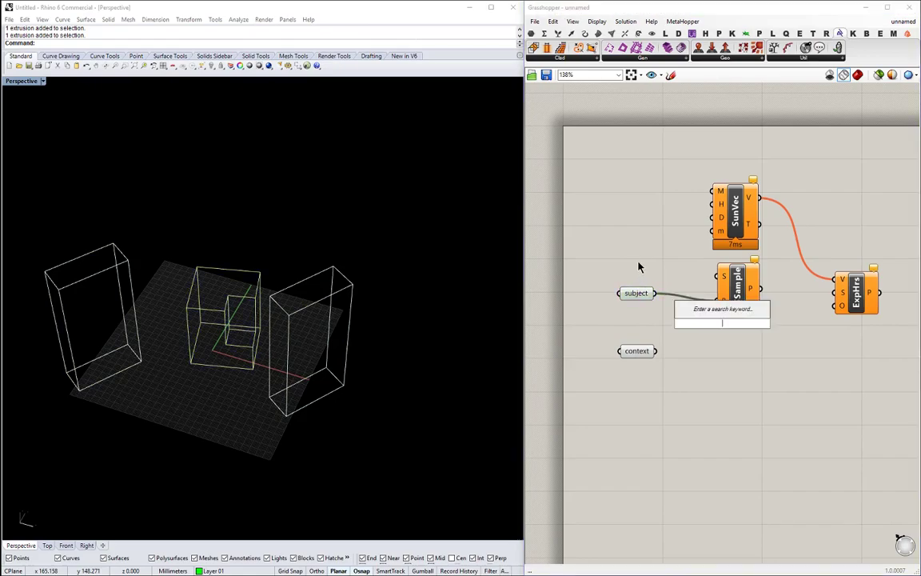
type("//")
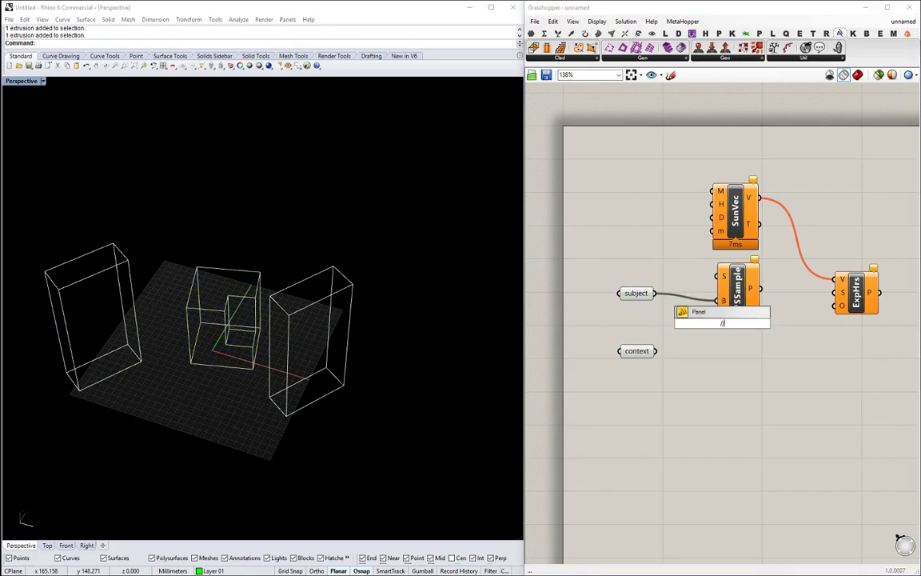
type("5")
key("Return")
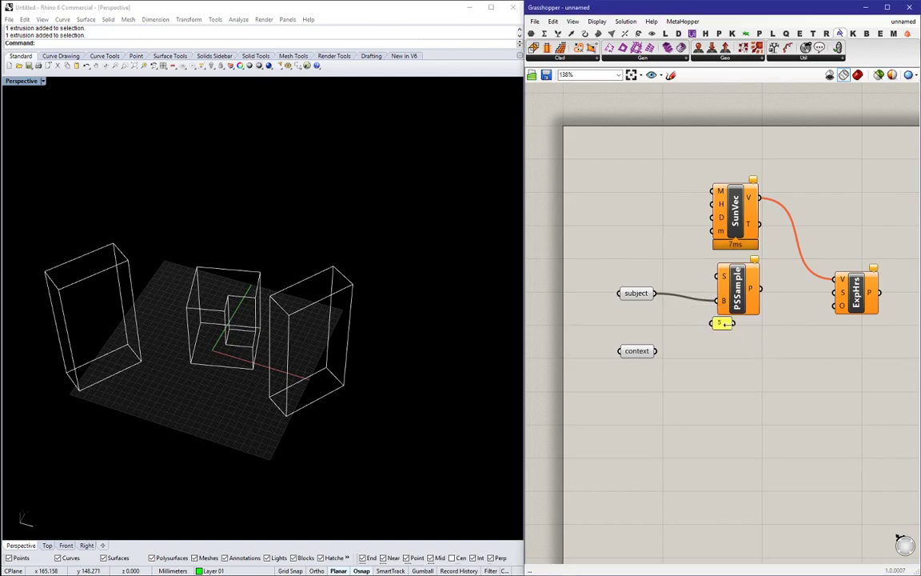
left_click_drag(724, 323, 711, 277)
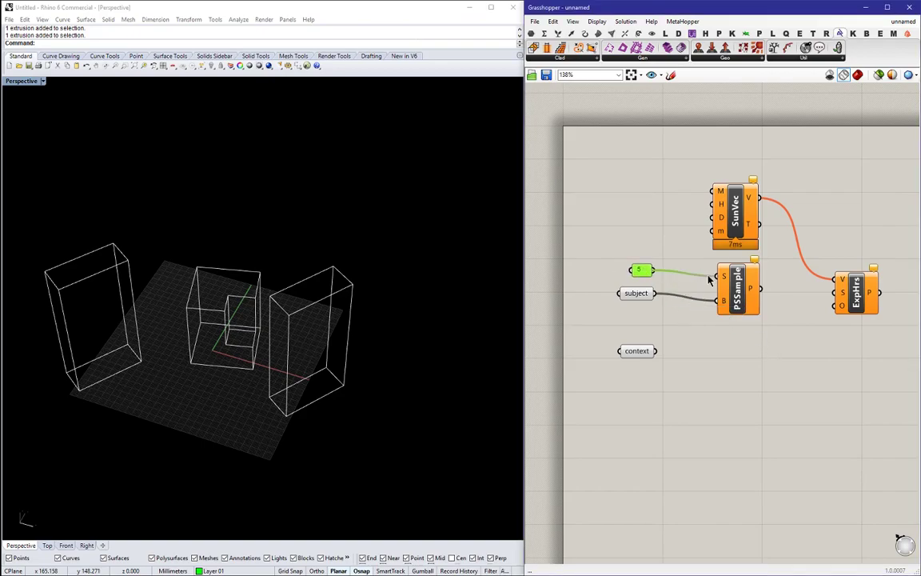
- Move PolySrfSample closer to its inputs and shift ExposureHours up and away to make room between them
left_click(749, 307)
right_click_drag(232, 320, 264, 319)
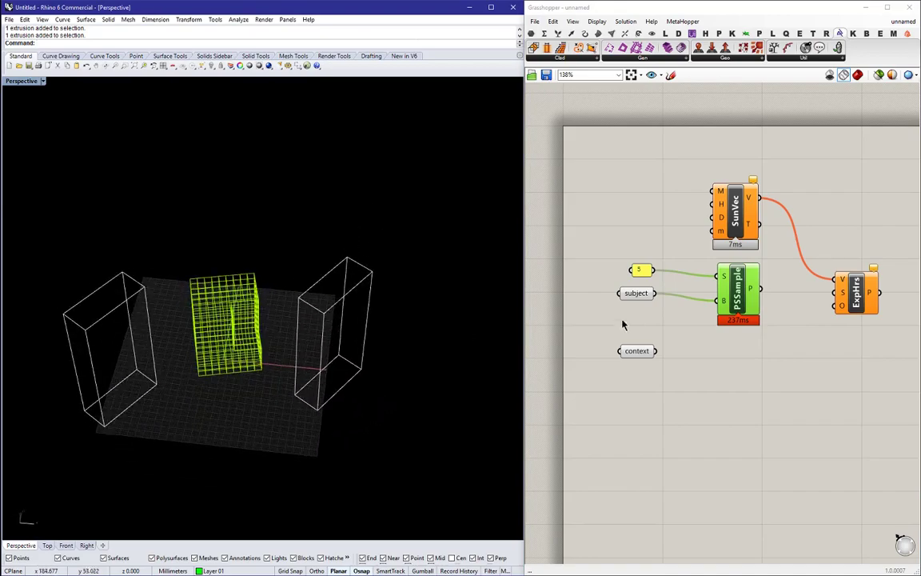
left_click_drag(734, 295, 704, 294)
left_click(765, 315)
right_click_drag(276, 338, 234, 342)
right_click_drag(796, 328, 760, 322)
left_click_drag(822, 291, 854, 267)
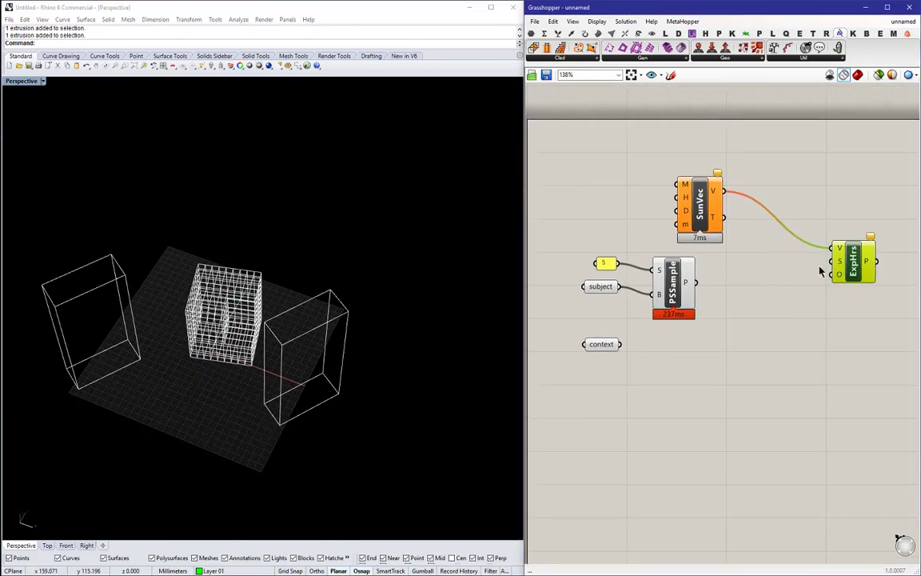
- Hide PolySrfSample's preview, then add an Offset Surface component and connect PolySrfSample's P output to its S input
right_click(658, 270)
left_click(696, 293)
double_click(731, 313)
type("offse")
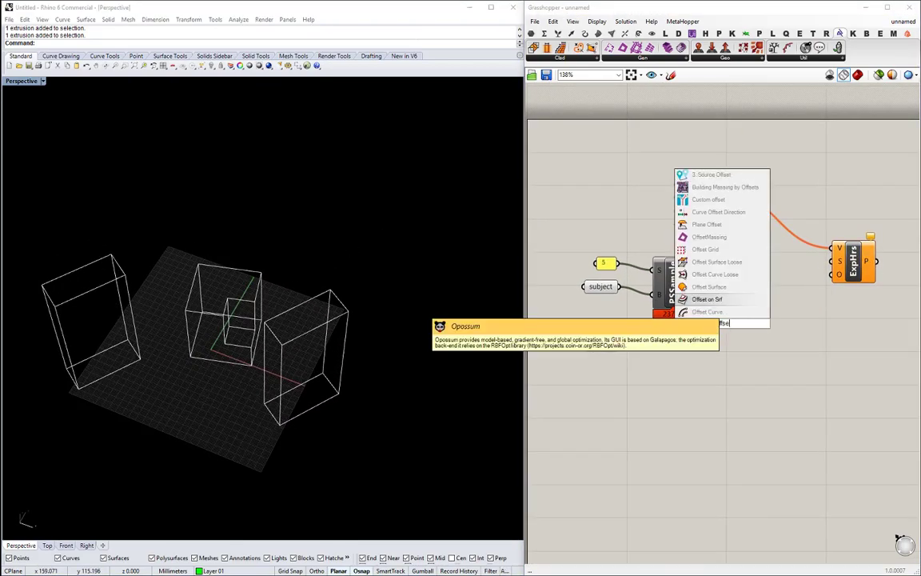
left_click(709, 286)
left_click_drag(723, 320, 758, 340)
left_click(717, 344)
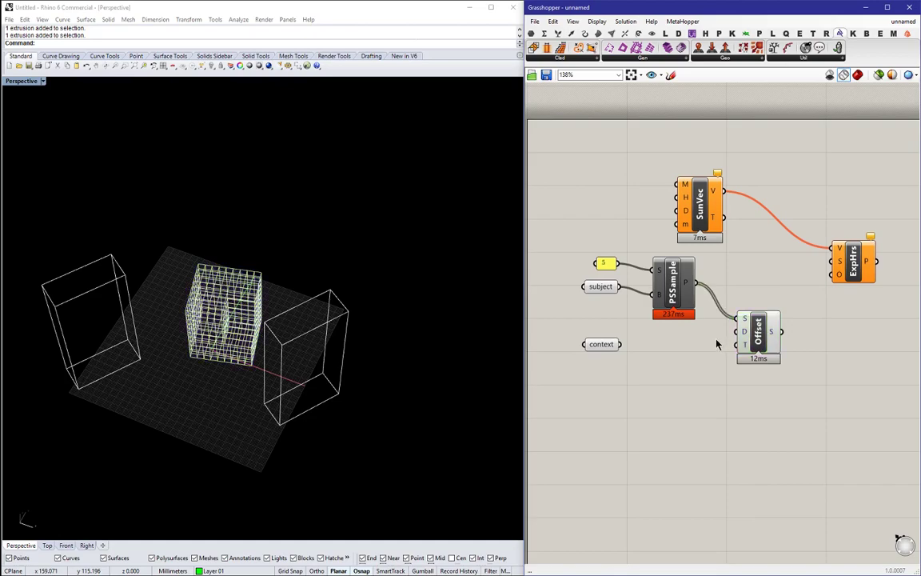
- Add a number slider from 0.1 to 1, connect it to Offset's D input and set it to 0.4
double_click(673, 350)
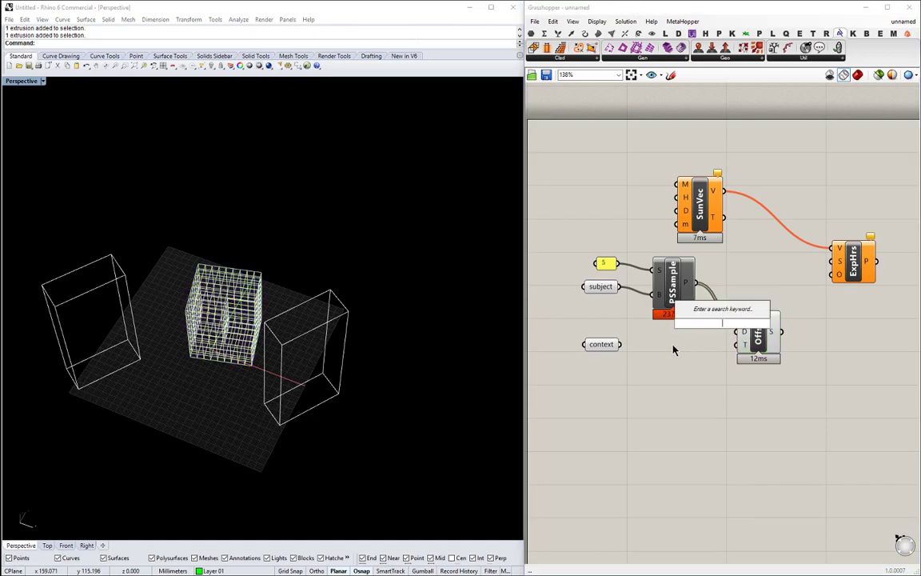
type("0")
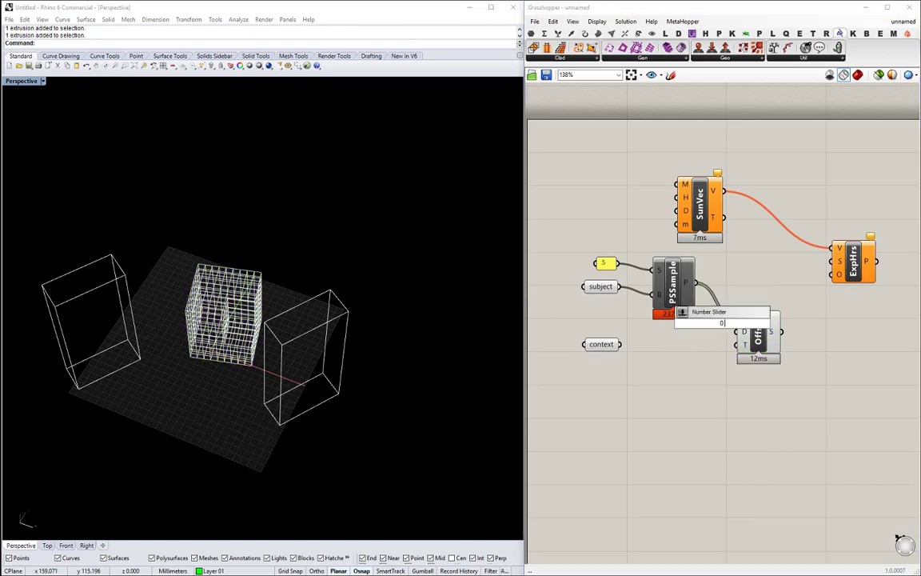
type(".1<1")
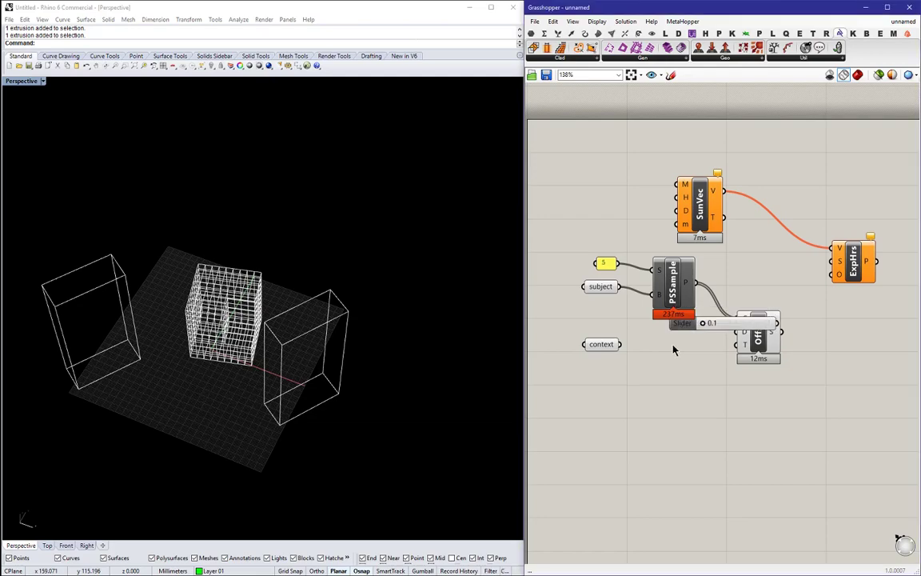
key("Return")
left_click_drag(672, 349, 737, 339)
scroll(653, 389, "up", 3)
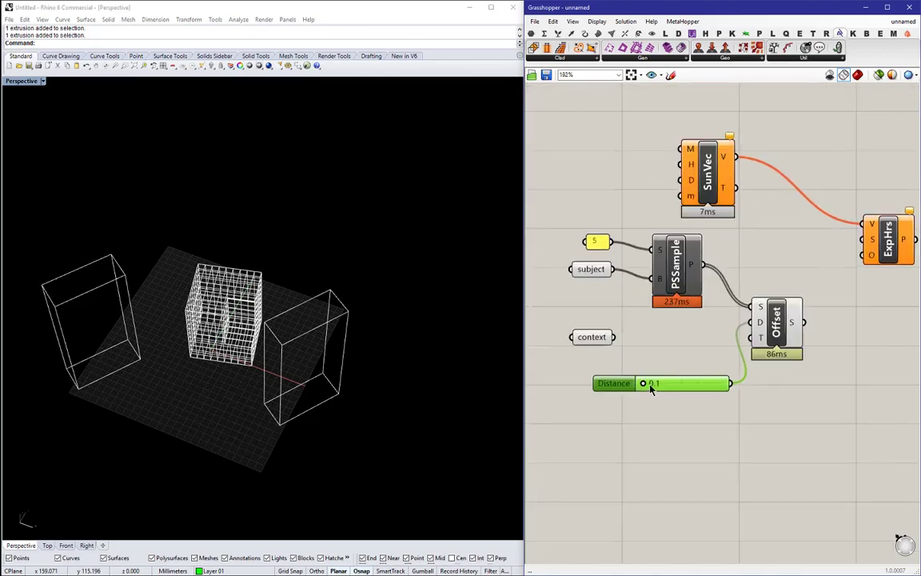
left_click_drag(643, 383, 676, 384)
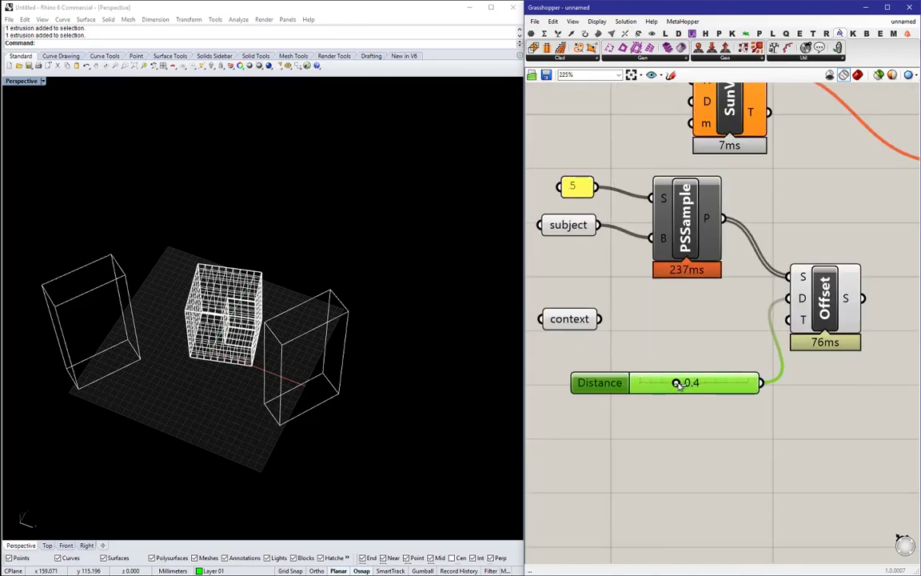
- Examine the offset grid of surfaces around the notched box, close up and from several angles
right_click_drag(205, 326, 270, 304)
scroll(258, 298, "up", 2)
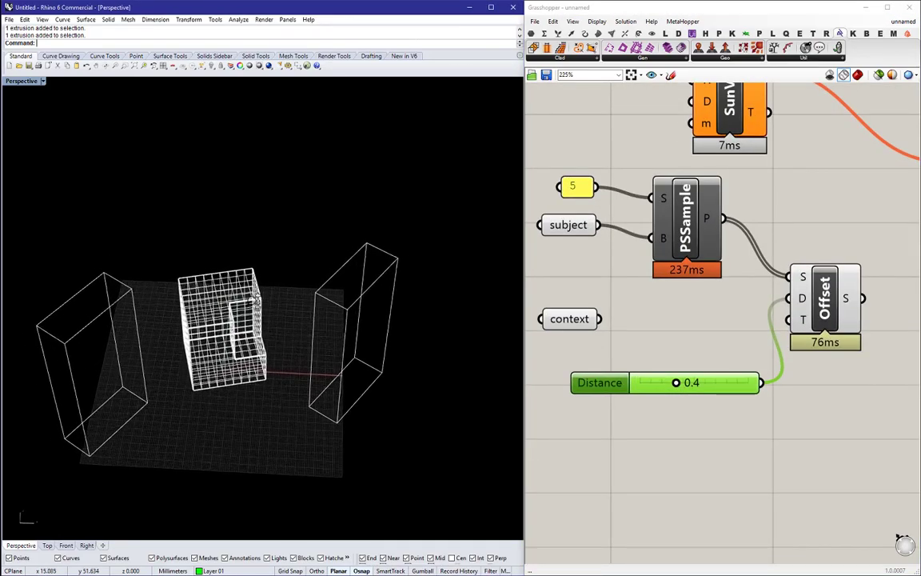
scroll(256, 298, "up", 5)
scroll(261, 274, "down", 1)
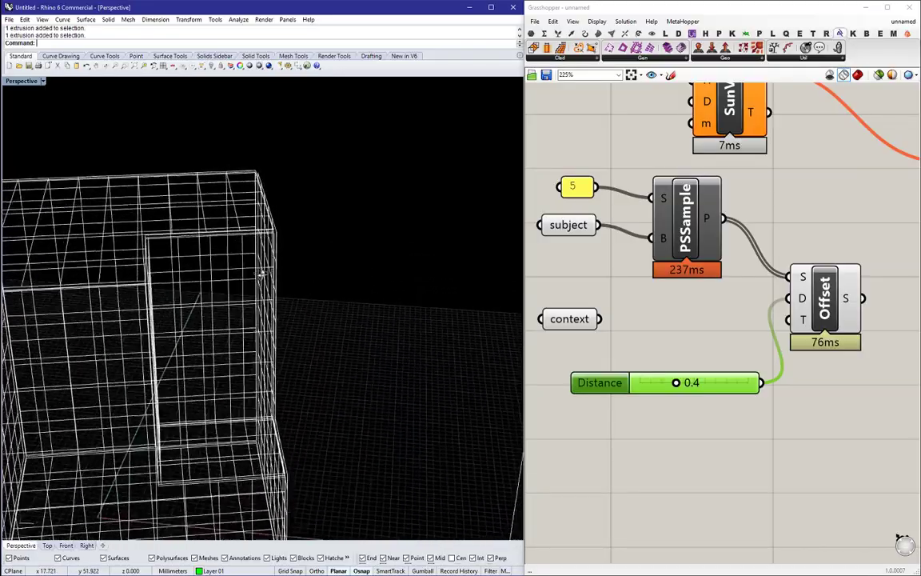
right_click_drag(261, 273, 287, 286)
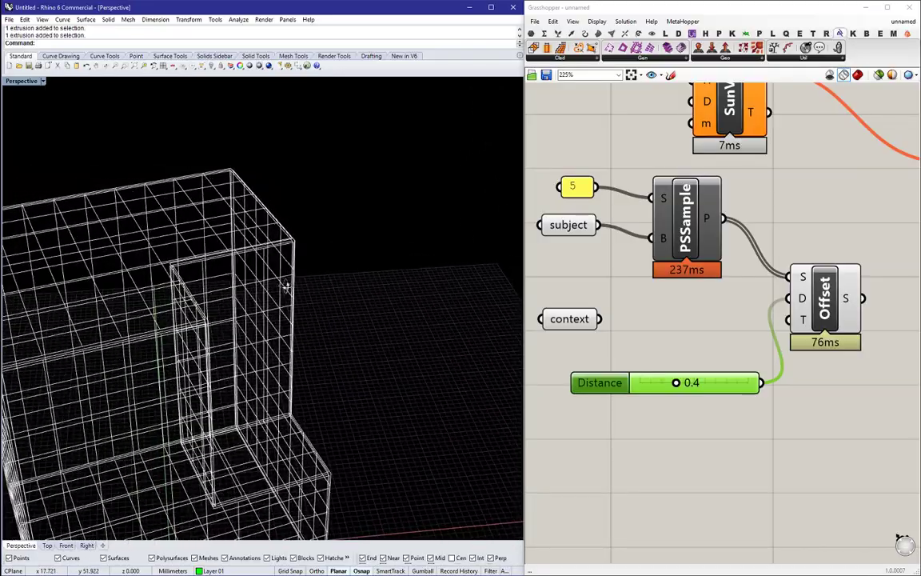
scroll(286, 288, "up", 2)
scroll(352, 278, "down", 5)
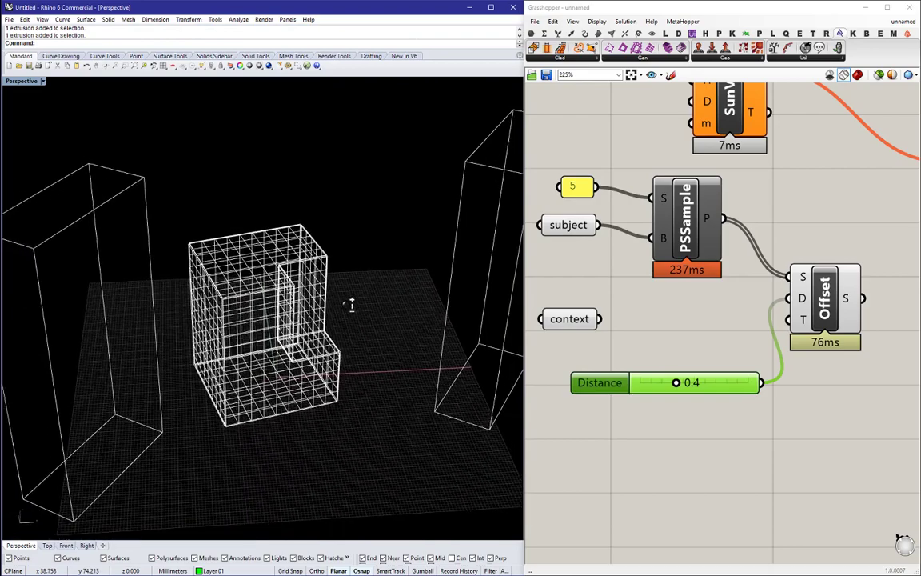
scroll(351, 304, "up", 1)
- Tuck the Distance slider and Offset component close to PolySrfSample and connect Offset's S output to ExposureHours' S input
right_click_drag(657, 339, 587, 376)
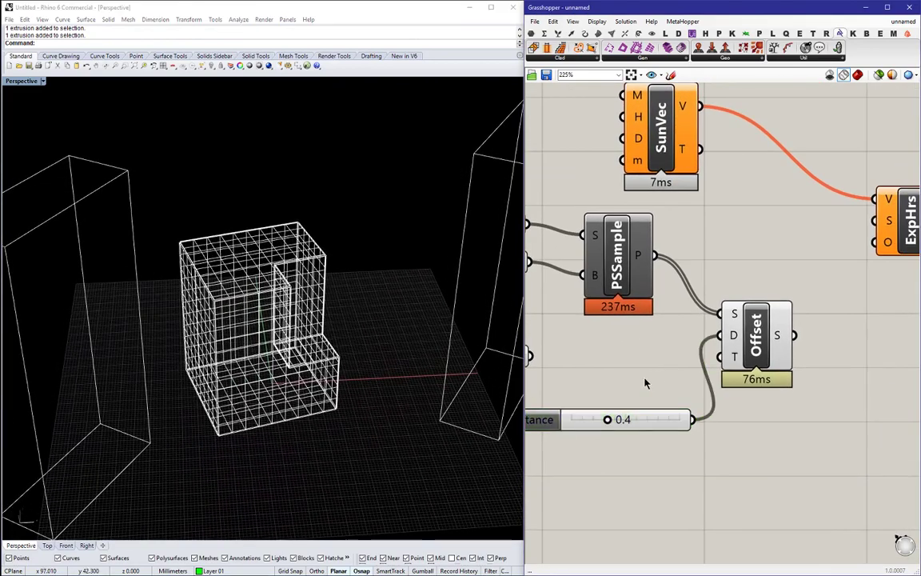
scroll(647, 384, "down", 3)
left_click_drag(602, 396, 604, 346)
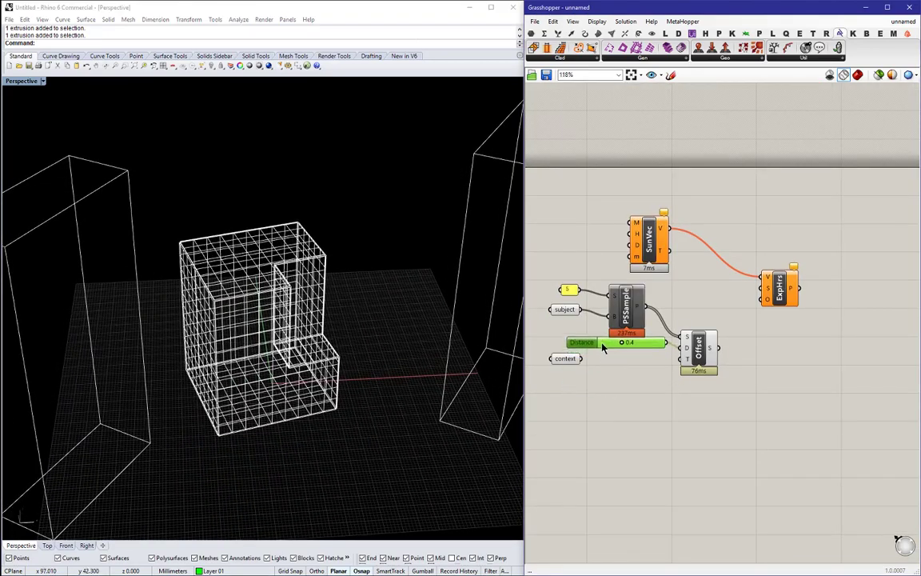
left_click_drag(698, 359, 653, 350)
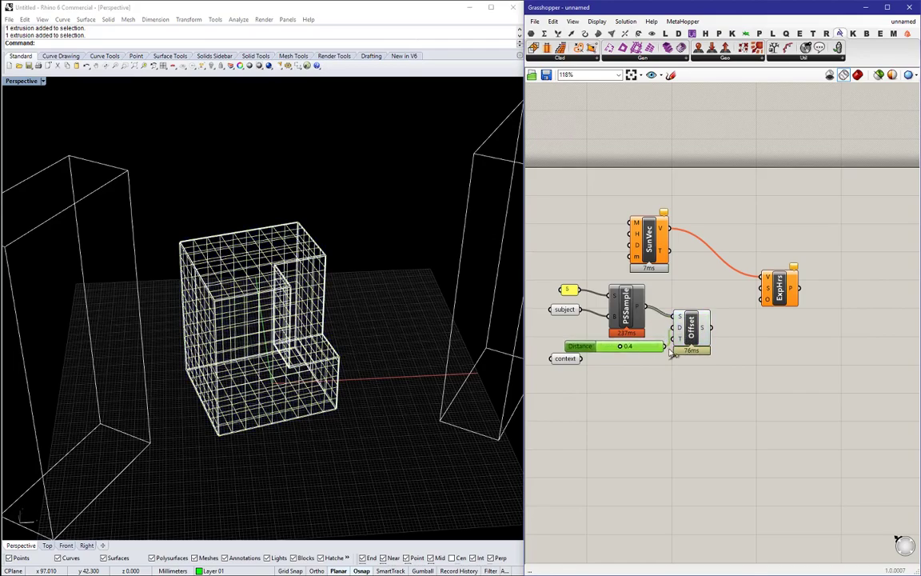
left_click(749, 324)
scroll(753, 305, "up", 1)
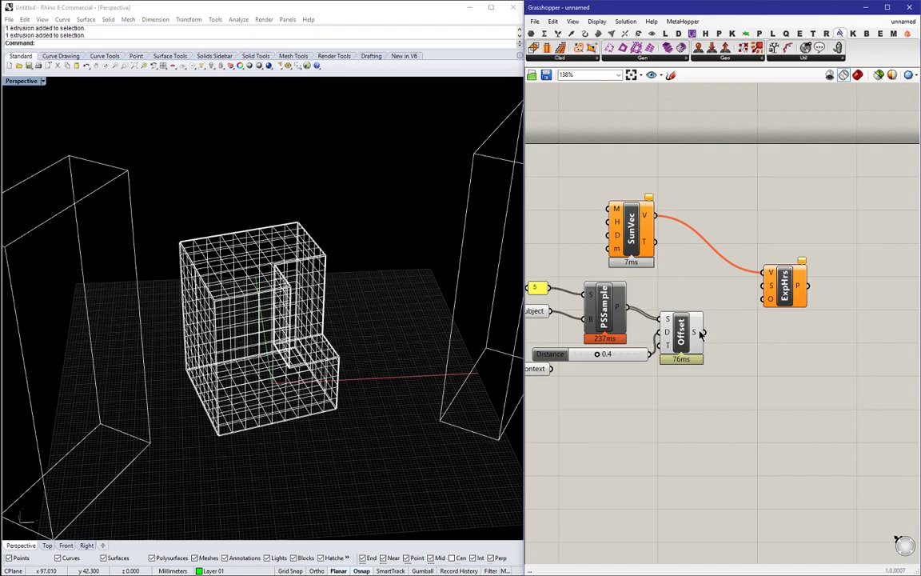
left_click_drag(705, 334, 762, 288)
- Lower the context parameter and ExposureHours, then connect context to ExposureHours' O input
right_click_drag(651, 336, 721, 317)
left_click_drag(598, 352, 595, 395)
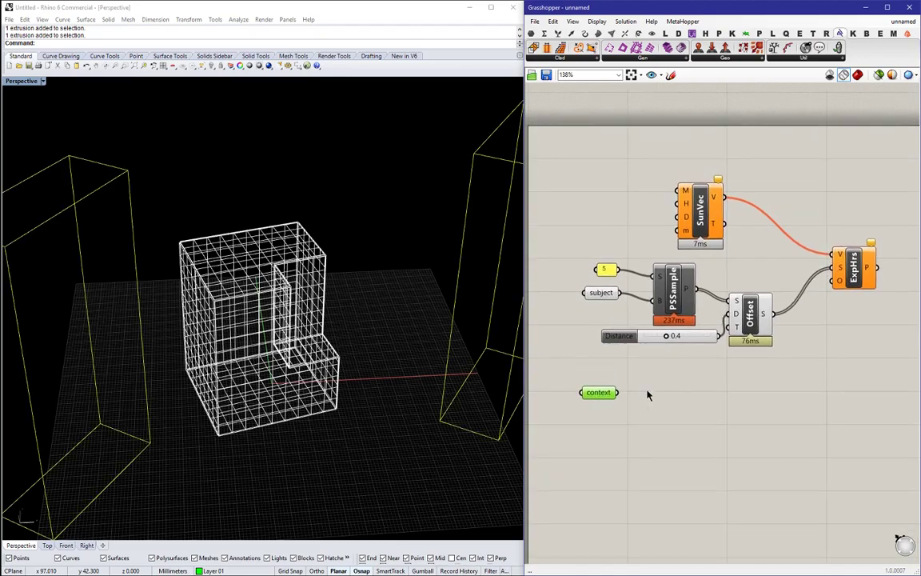
left_click(647, 390)
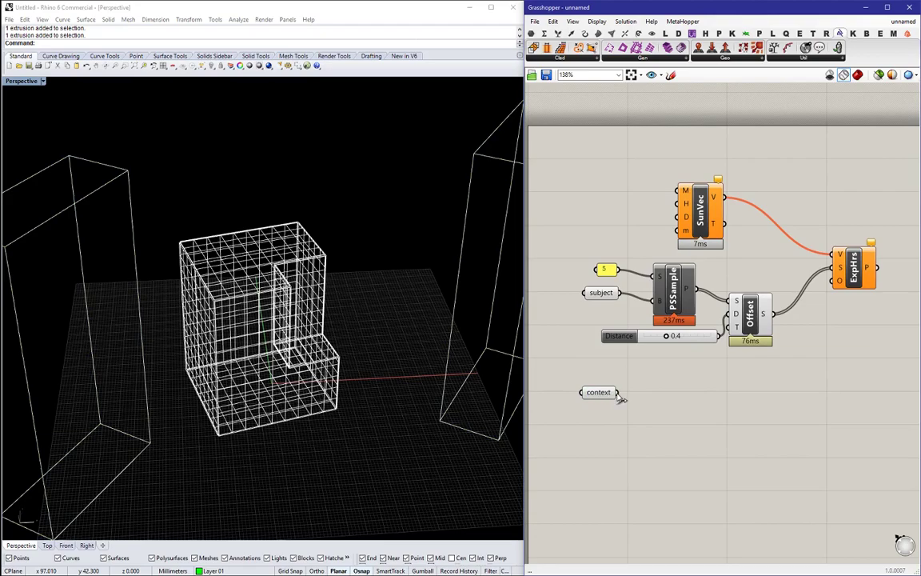
right_click_drag(733, 376, 685, 376)
left_click_drag(796, 276, 809, 338)
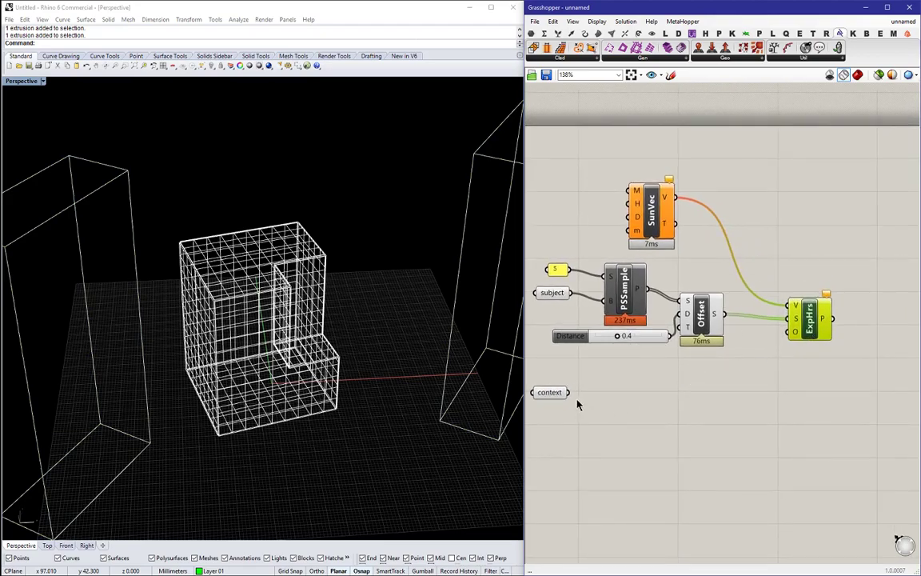
left_click_drag(569, 392, 811, 338)
left_click(774, 292)
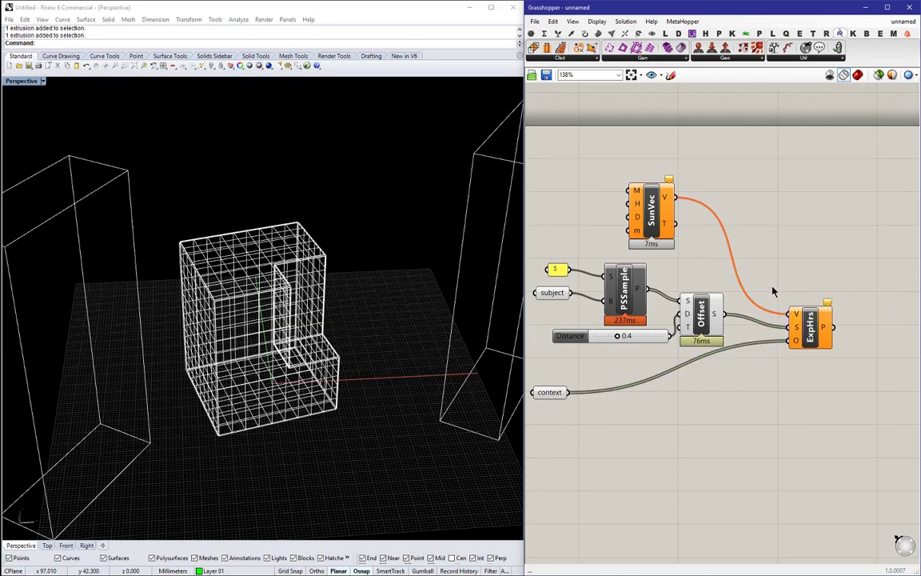
- Insert a relay in the context wire, place it near context and also connect subject to it
double_click(674, 369)
left_click_drag(664, 369, 596, 368, "shift")
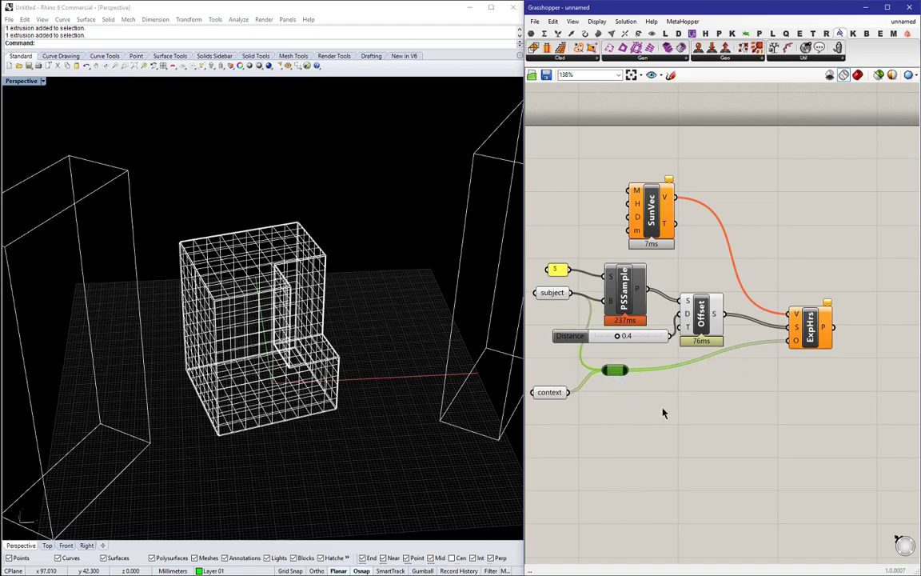
left_click(786, 358)
- Shift SunVectors away from its inputs and add a panel containing "10 to 10" for its M input
left_click_drag(647, 206, 681, 206)
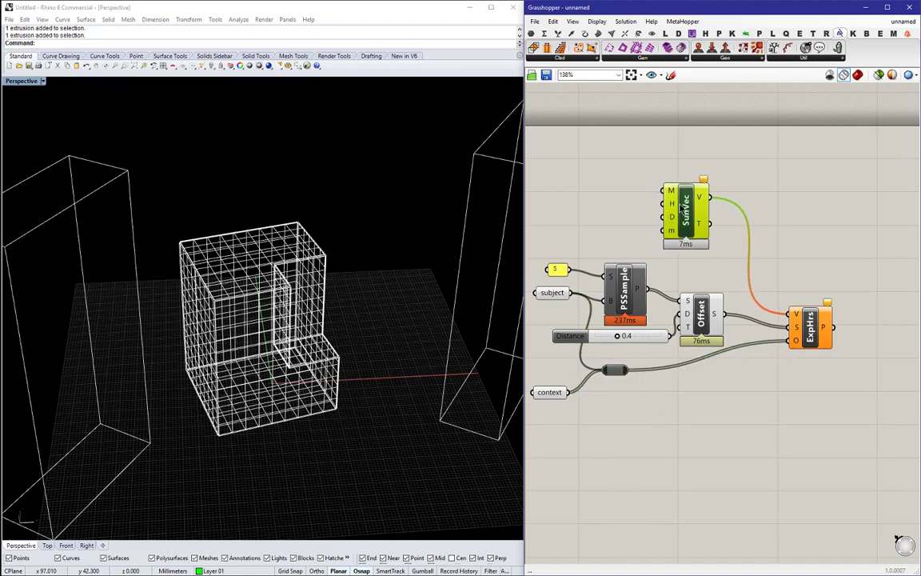
double_click(611, 184)
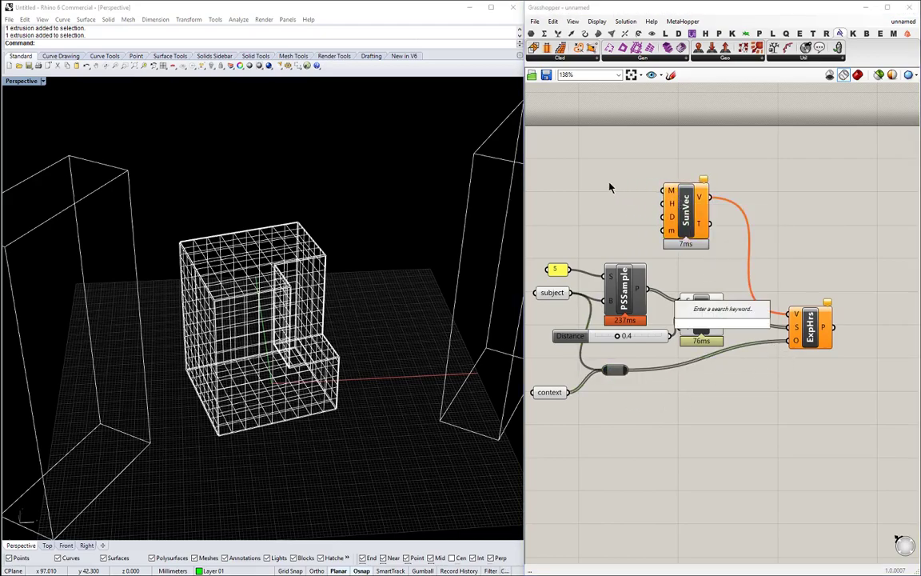
type("//10 to ")
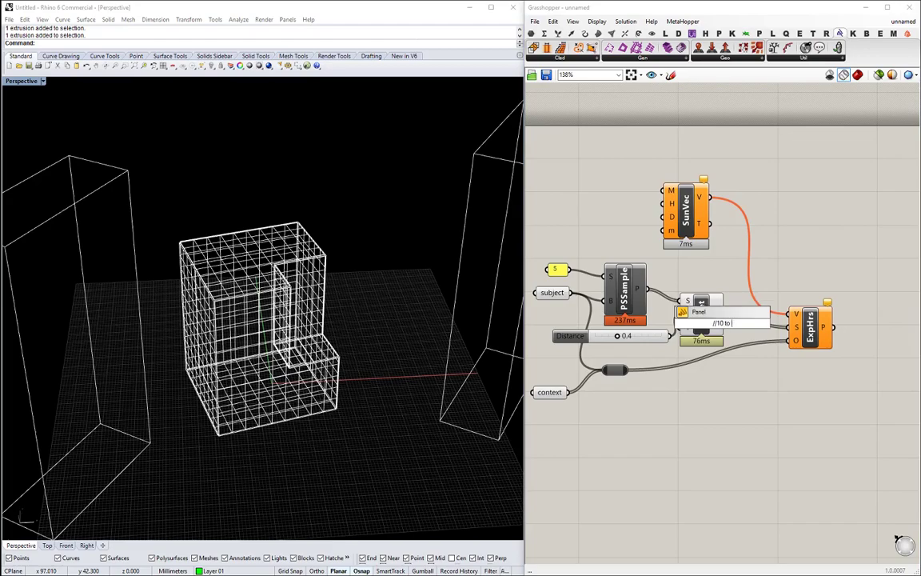
type("10")
key("Return")
left_click_drag(735, 324, 637, 191)
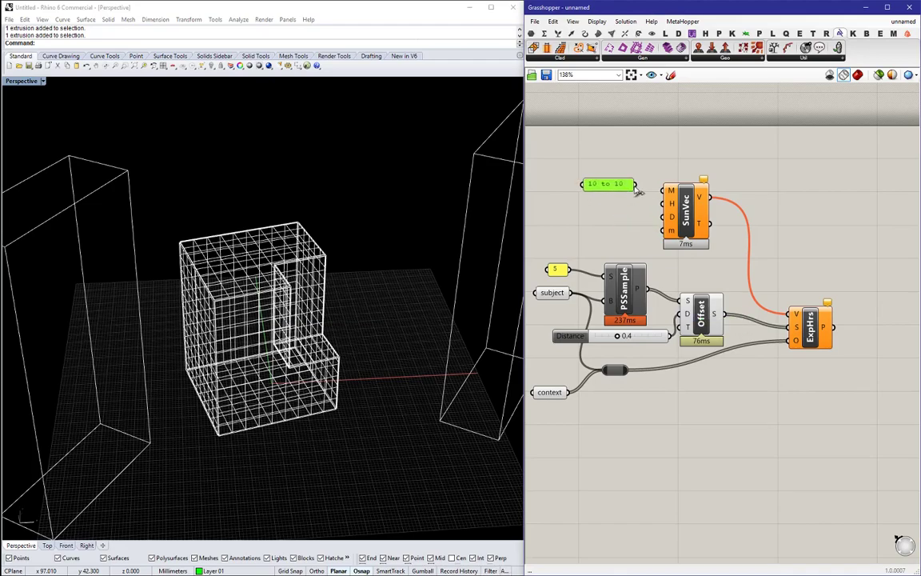
- Add a second panel containing "9 to 14", connect it to SunVectors' H input and align it under the month panel
double_click(601, 183)
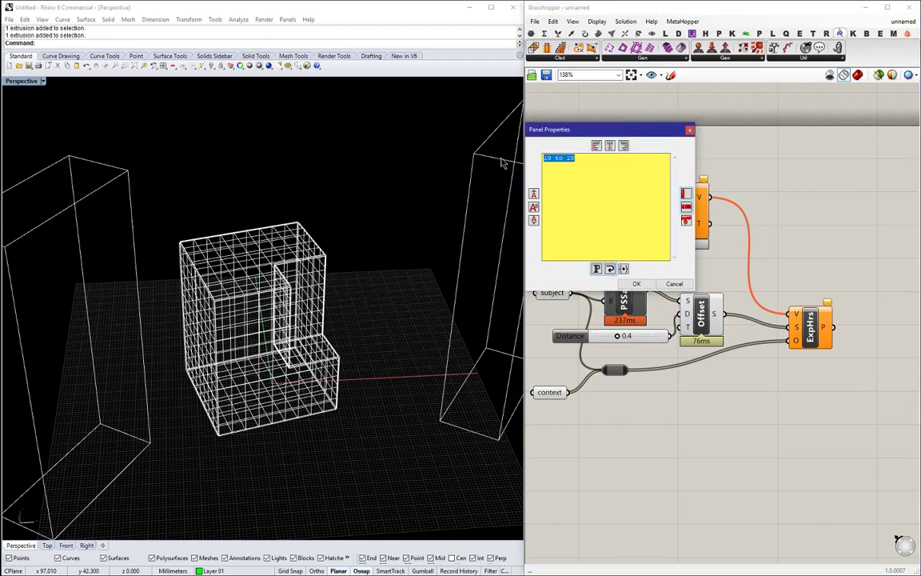
type("8 to")
left_click(637, 283)
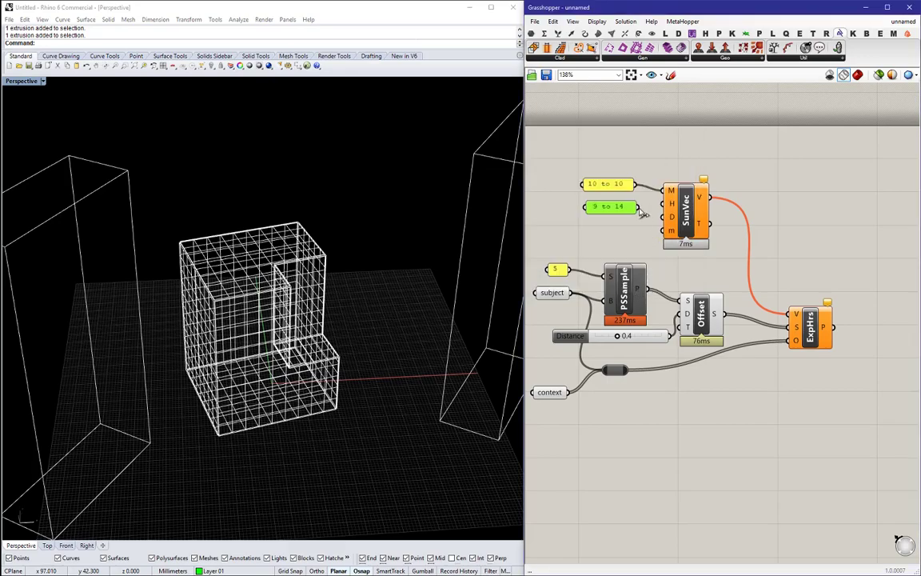
left_click_drag(640, 210, 661, 205)
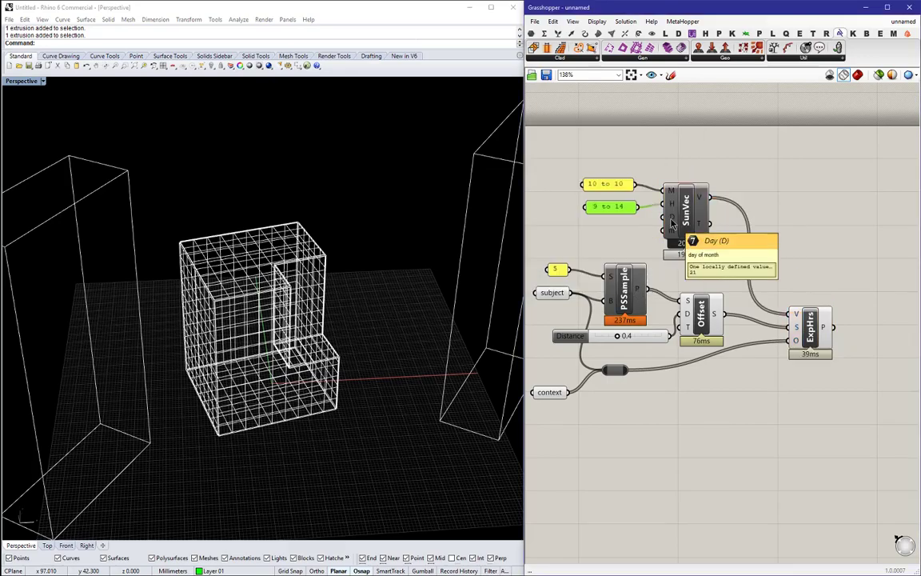
mouse_move(674, 235)
left_click_drag(619, 212, 615, 207)
left_click(714, 220)
right_click_drag(714, 220, 670, 237)
mouse_move(656, 217)
right_click_drag(754, 220, 732, 219)
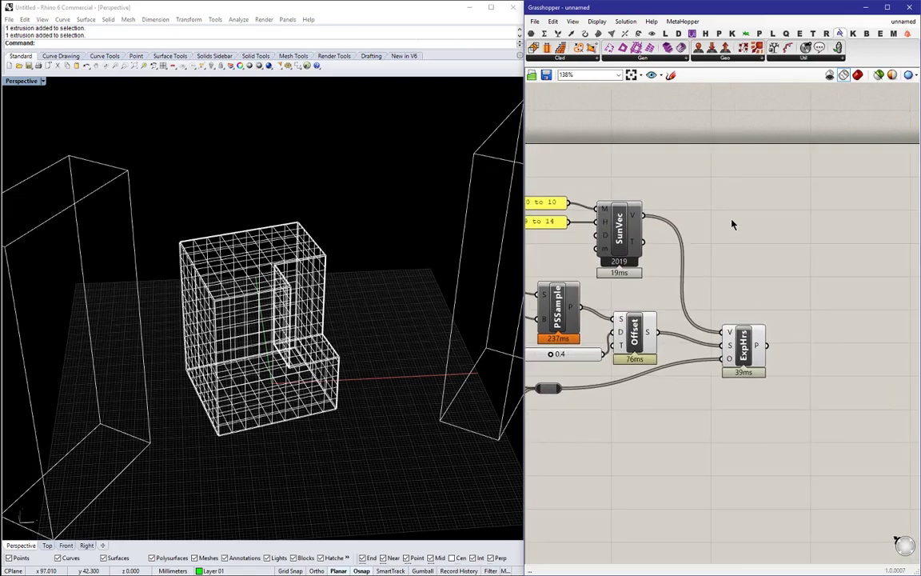
- Add a Volume component beside SunVectors and connect the subject parameter to its G input
scroll(733, 218, "down", 2)
key("F4")
type("vol")
left_click(713, 304)
left_click_drag(708, 308, 718, 193)
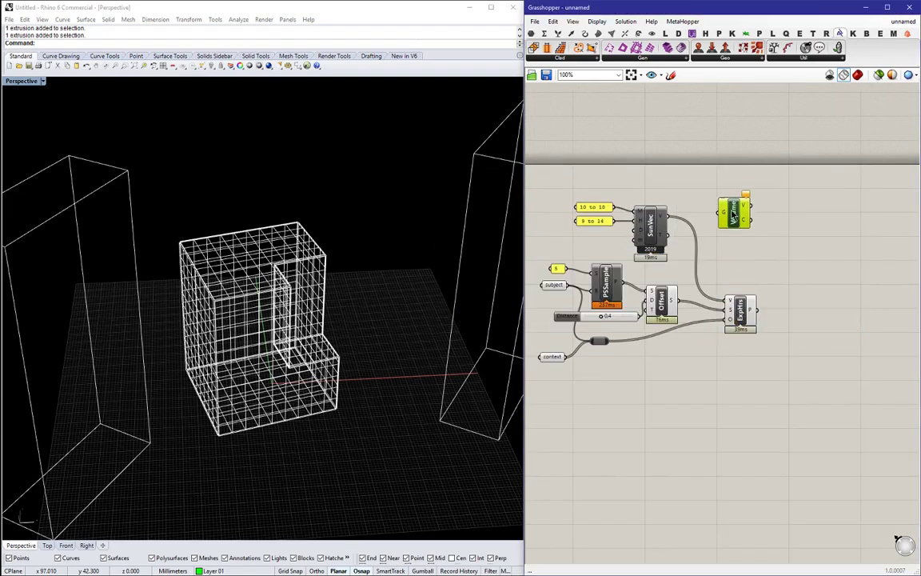
right_click(729, 207)
key("Escape")
left_click_drag(569, 284, 715, 208)
left_click_drag(732, 210, 724, 206)
- Add a Vector Display component just past Volume and connect Volume's C output to its A input
left_click(766, 228)
mouse_move(759, 229)
right_mouse_down()
mouse_move(731, 229)
mouse_move(743, 227)
right_mouse_up()
type("p")
key("Escape")
left_click(779, 218)
key("F4")
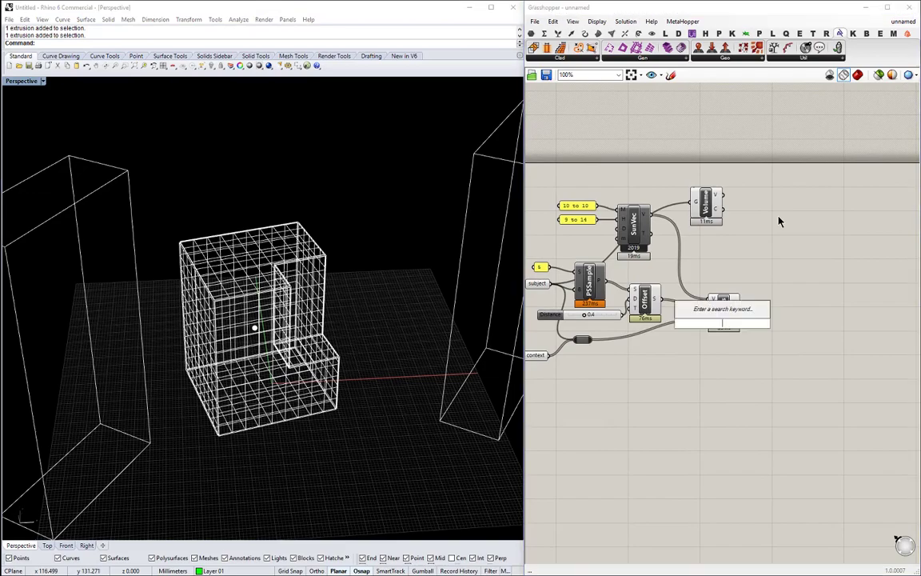
type("disp")
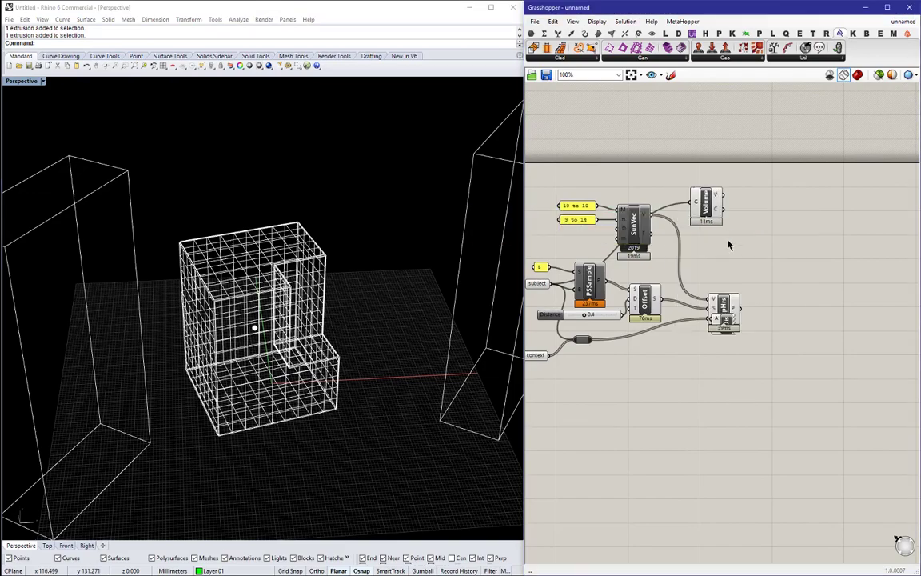
left_click_drag(726, 320, 766, 224)
left_click(709, 231)
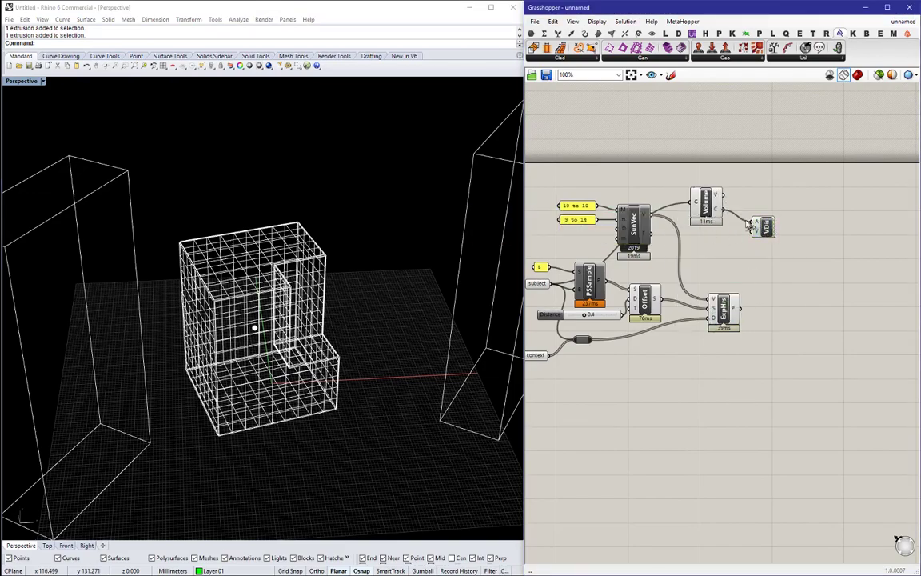
- Turn off Volume's preview, lower SunVectors slightly and connect its V output to Vector Display's V input
right_click(708, 200)
left_click(721, 218)
left_click_drag(639, 233, 640, 243)
left_click_drag(654, 225, 752, 232)
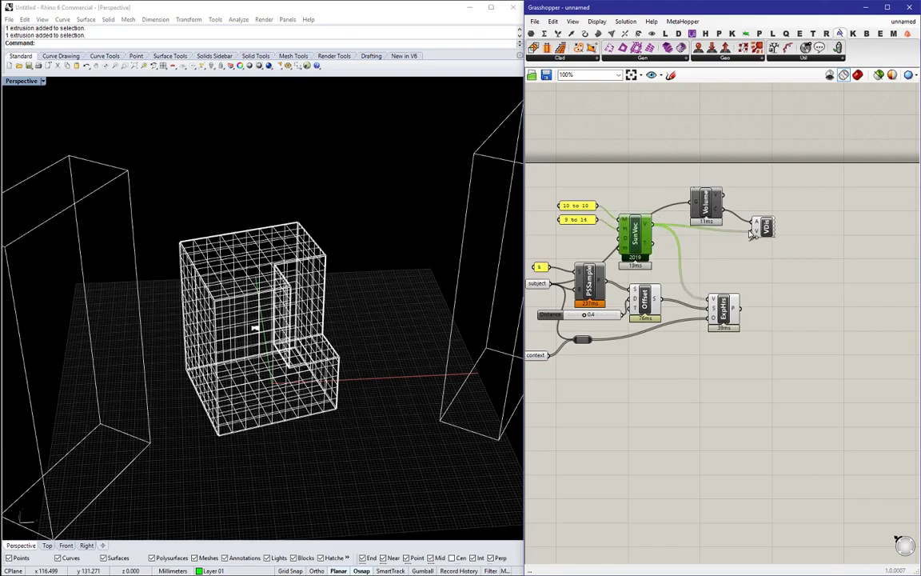
- Scale the displayed sun vectors by giving Vector Display's V input the expression x*30
right_click(760, 233)
mouse_move(791, 336)
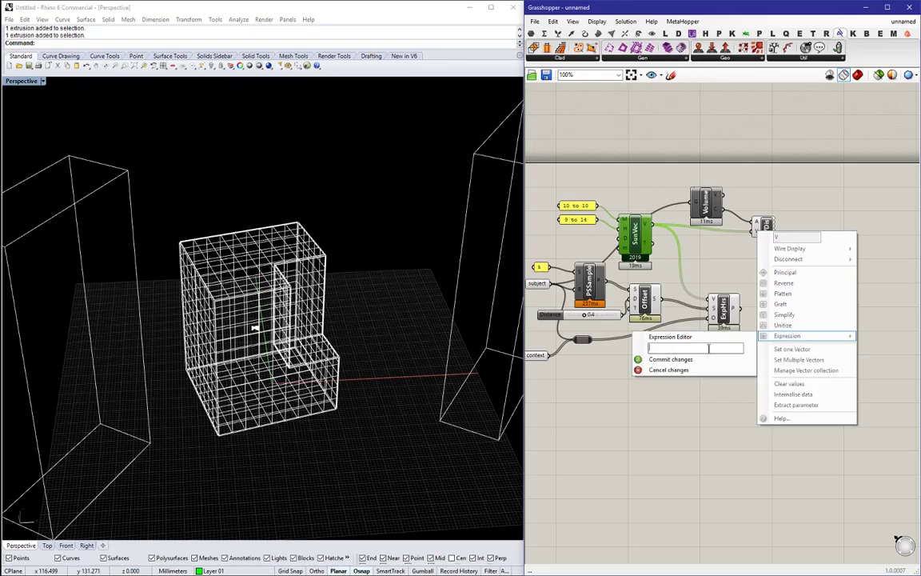
type("*30")
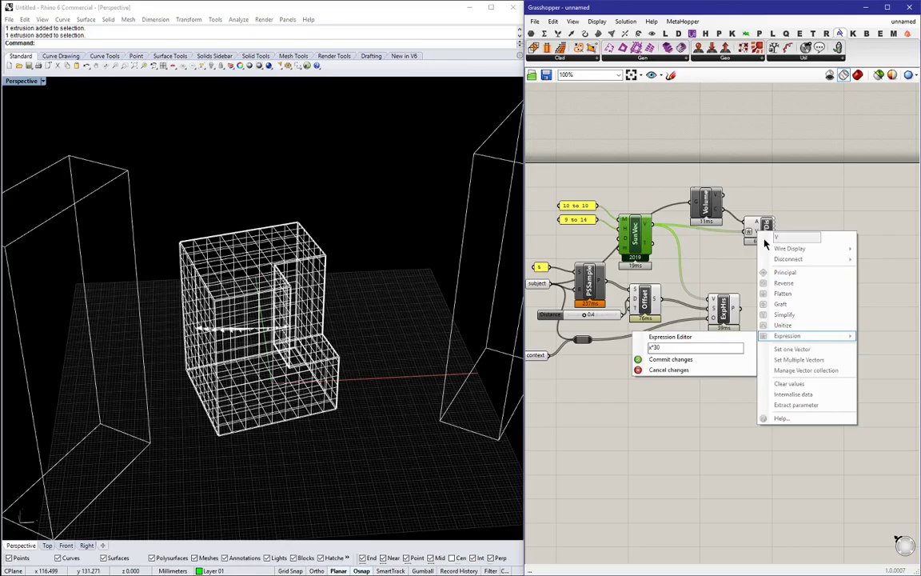
key("Return")
right_click_drag(432, 320, 493, 326)
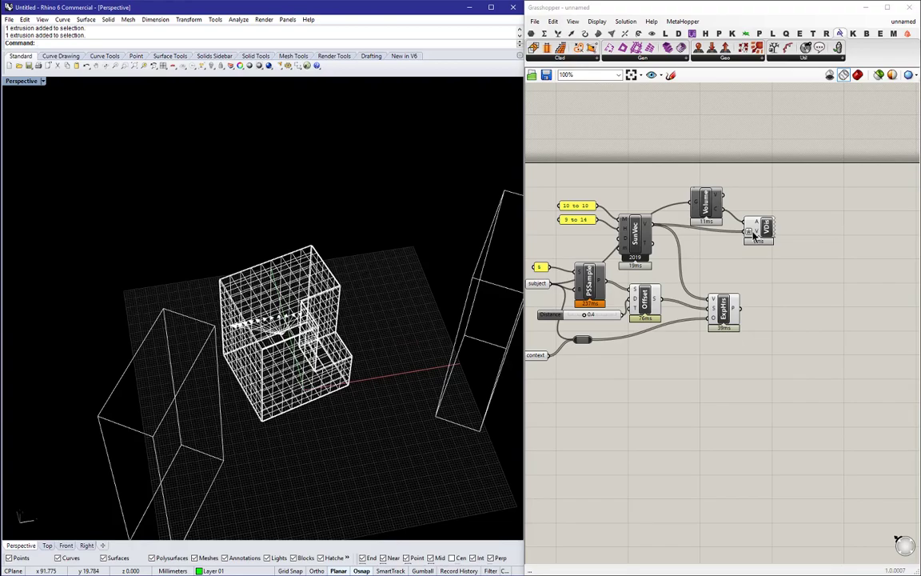
- Inspect ExposureHours' P output values and shift the component slightly closer to Offset
left_click(724, 308)
mouse_move(734, 312)
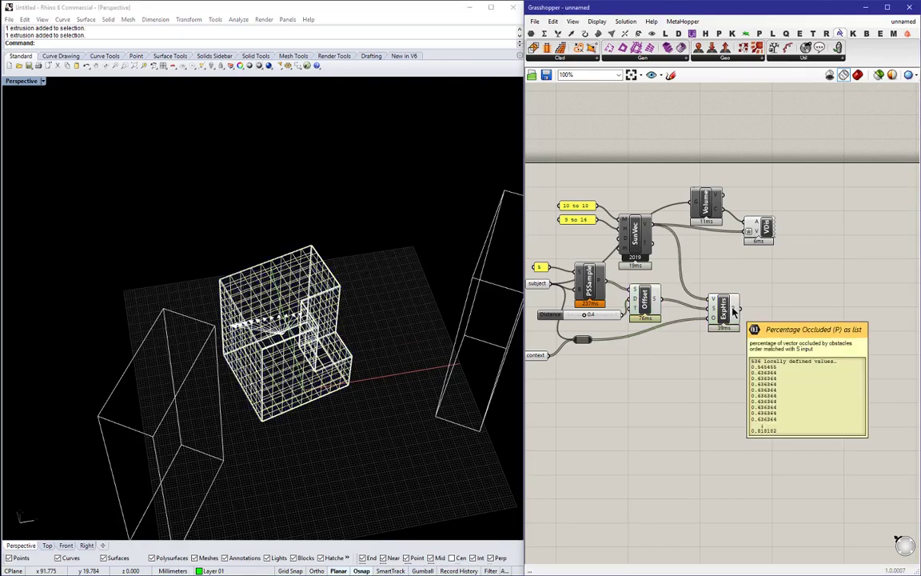
left_click_drag(727, 311, 713, 311)
left_click(763, 322)
right_click_drag(763, 321, 734, 315)
- Add a Gradient component after ExposureHours, apply the red-yellow-blue preset and move it clear of ExposureHours
double_click(762, 291)
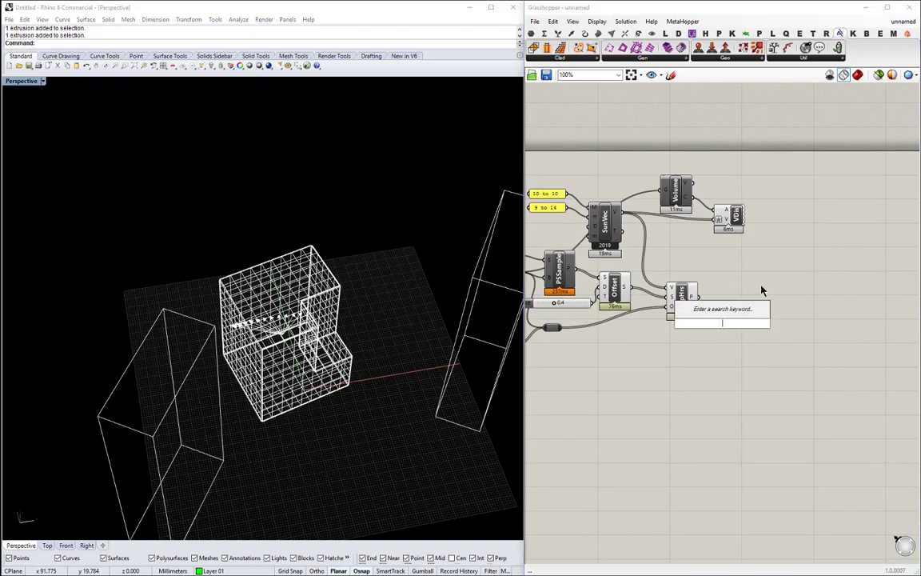
type("grad")
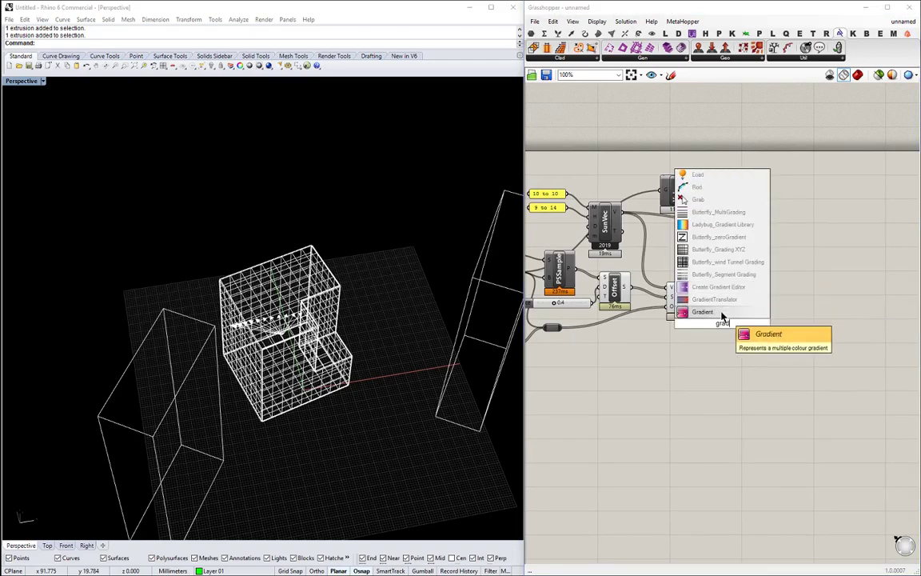
left_click(722, 317)
left_click_drag(720, 318, 766, 296)
right_click(766, 296)
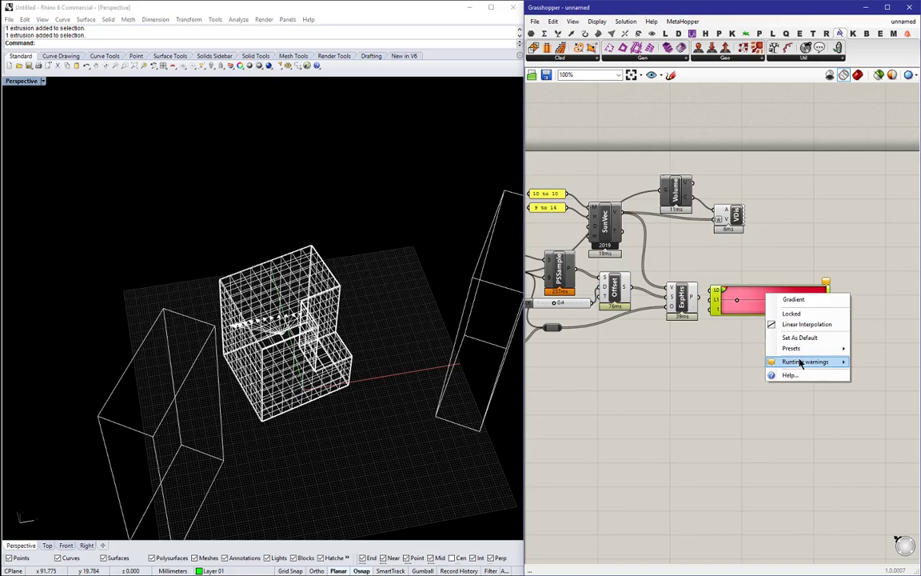
mouse_move(788, 349)
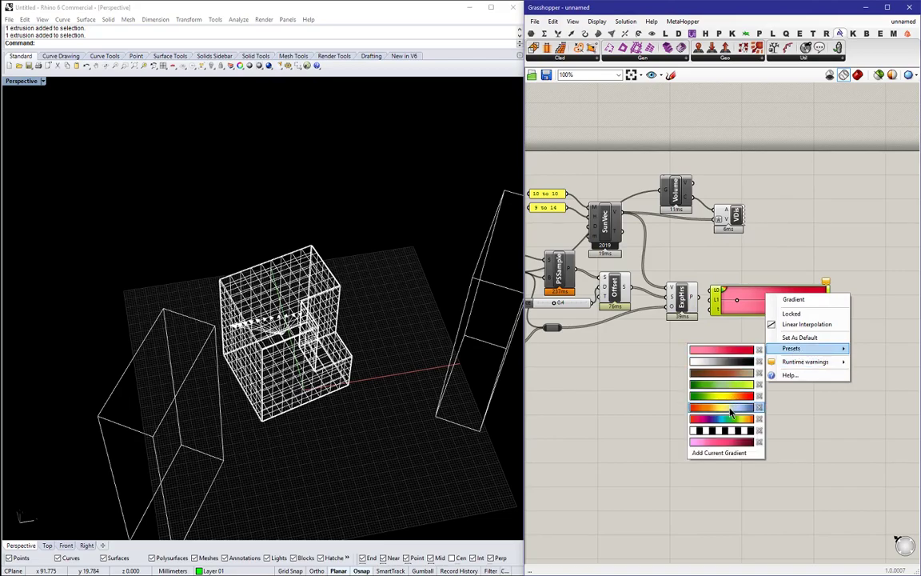
left_click(730, 411)
left_click_drag(740, 296, 781, 287)
- Add a Sort List component between ExposureHours and the gradient, and connect the P output to its K input
scroll(721, 294, "up", 2)
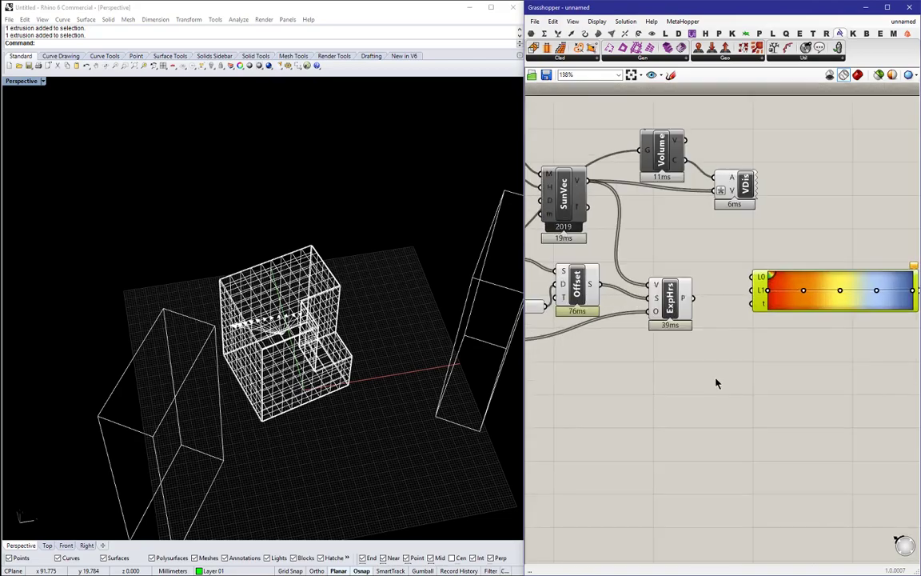
double_click(717, 384)
type("sort")
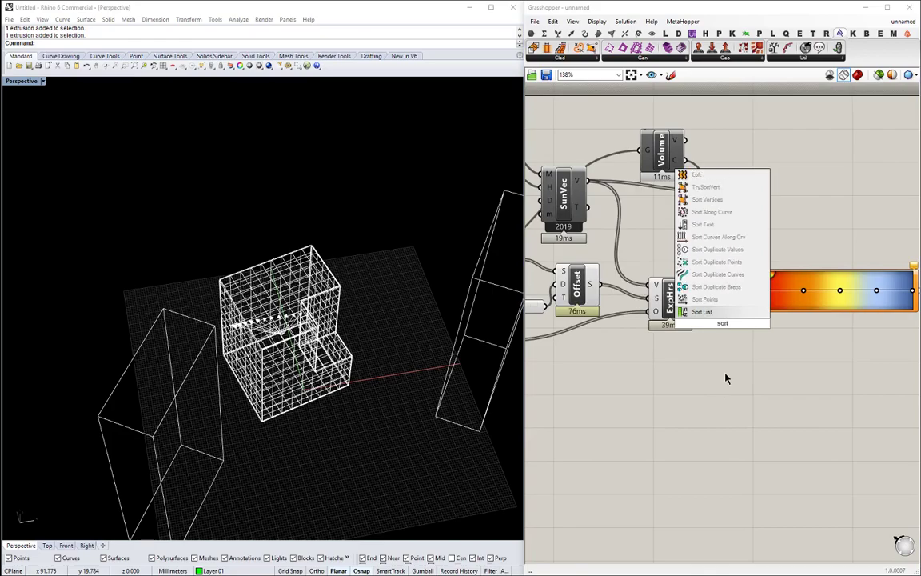
key("Return")
left_click_drag(705, 321, 696, 303)
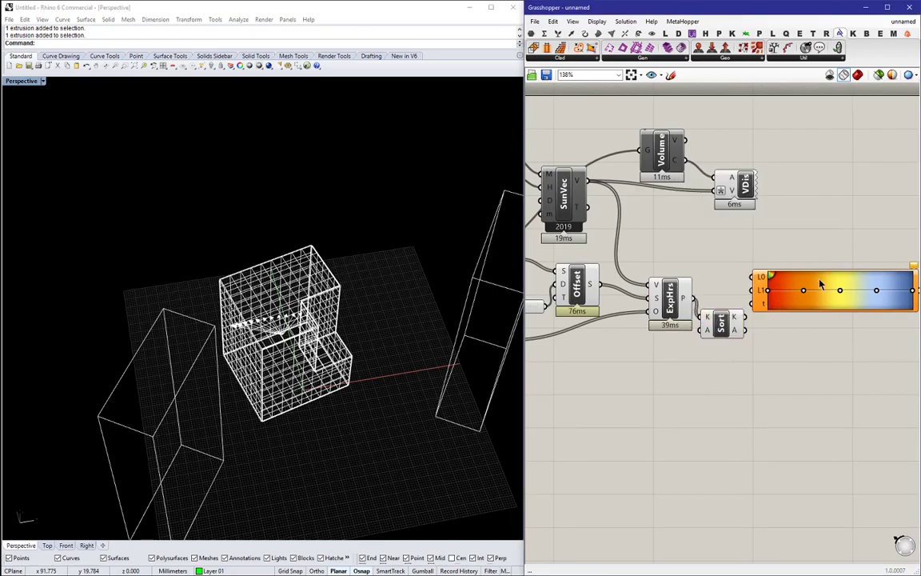
left_click_drag(820, 284, 863, 279)
right_click_drag(767, 344, 664, 353)
left_click_drag(621, 336, 635, 317)
- Add a List Item component under the gradient and connect Sort List's K output to its L input
double_click(670, 351)
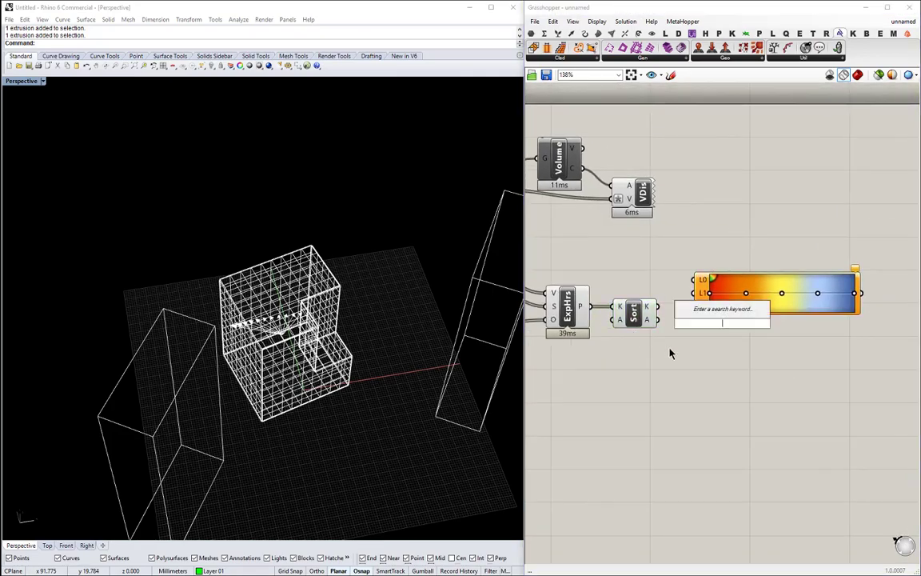
type("list ite")
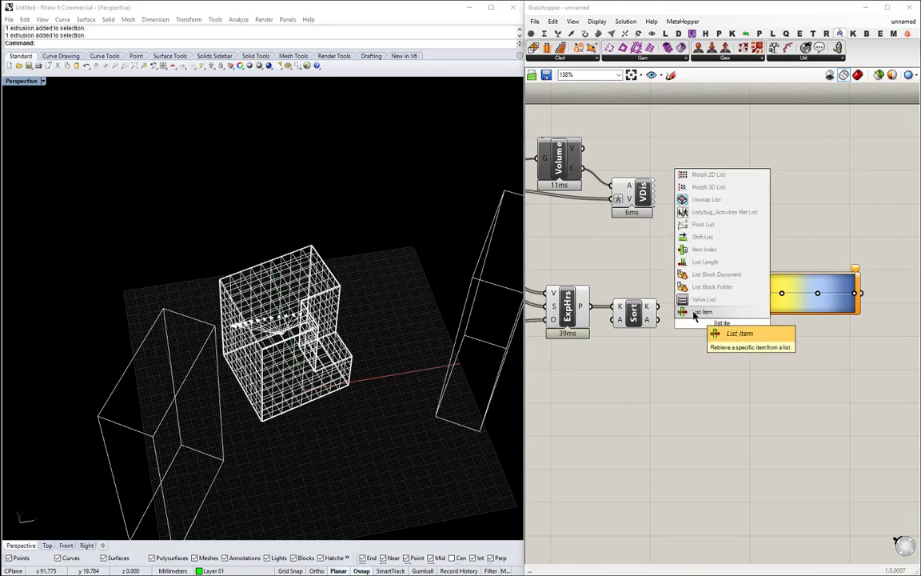
left_click(694, 313)
left_click_drag(718, 324, 709, 378)
left_click_drag(676, 340, 657, 306)
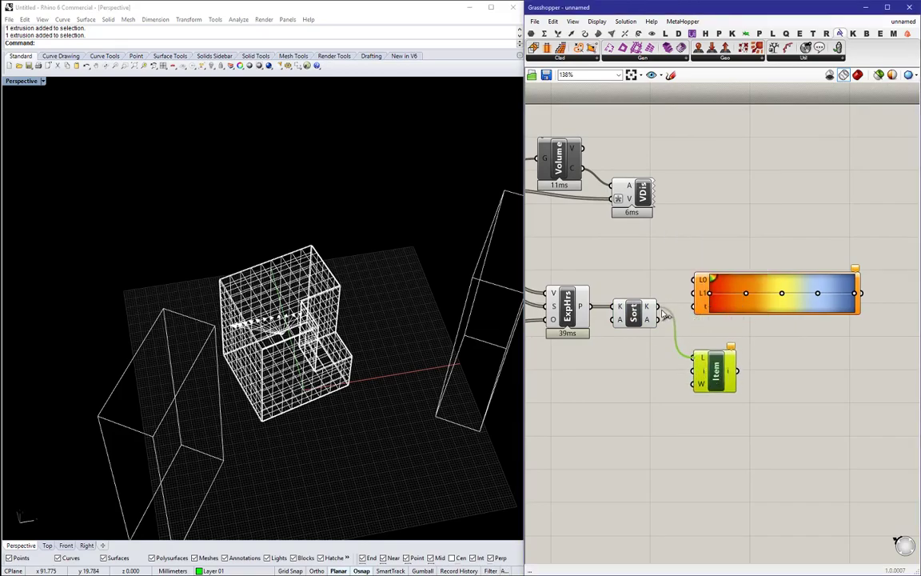
- Add a -1 output to List Item, connect i to the gradient's L0 and -1 to L1, and place it before the gradient
scroll(735, 380, "up", 5)
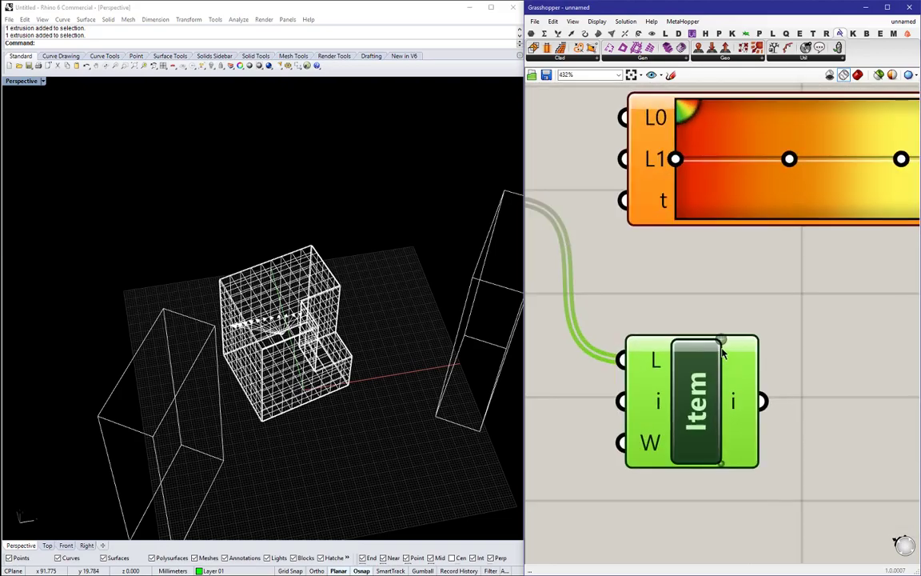
scroll(718, 352, "down", 3)
left_click_drag(711, 372, 703, 346)
right_click_drag(745, 322, 678, 331)
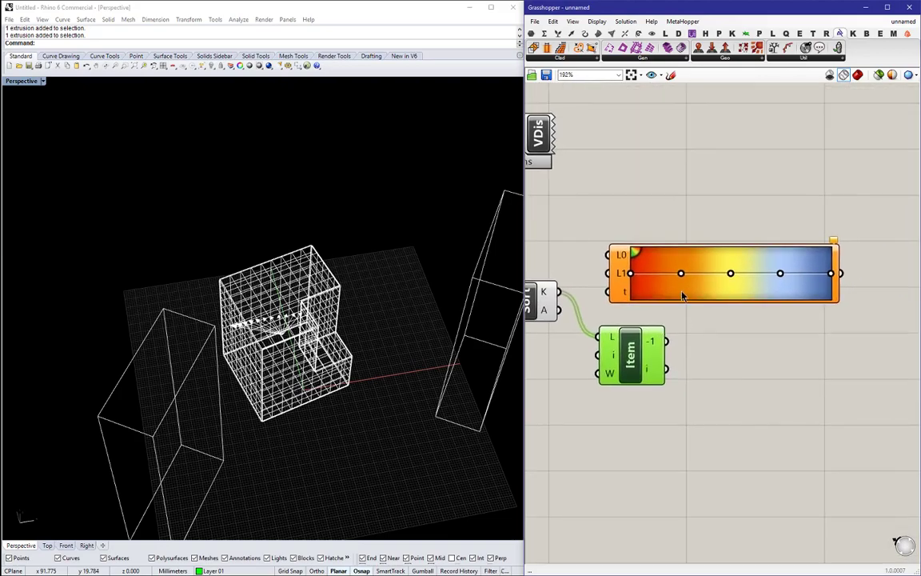
left_click_drag(681, 293, 764, 298)
left_click_drag(671, 371, 673, 336)
left_click_drag(642, 367, 634, 287)
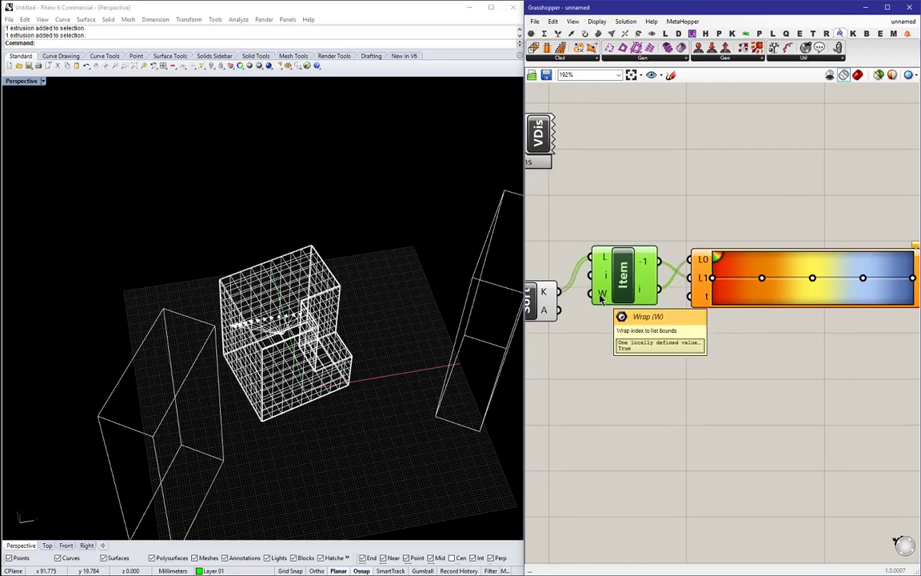
- Shrink the gradient component to roughly half its width
scroll(602, 298, "down", 4)
right_click_drag(617, 298, 748, 302)
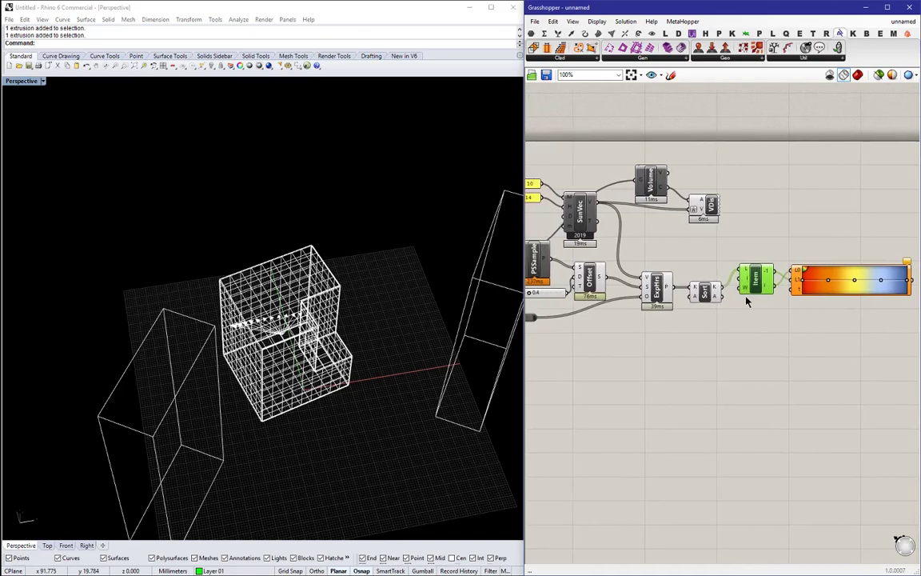
left_click(883, 278)
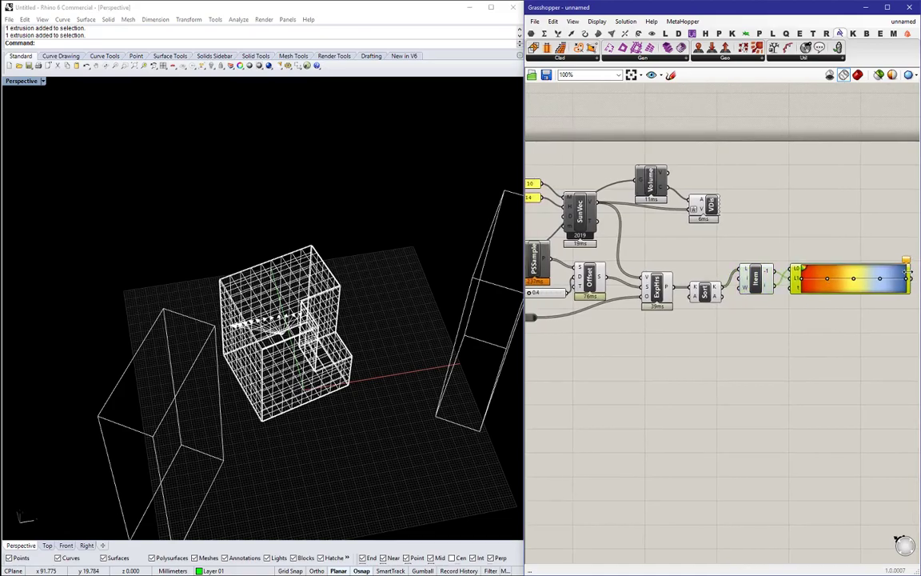
left_click_drag(910, 275, 839, 277)
right_click_drag(832, 332, 786, 333)
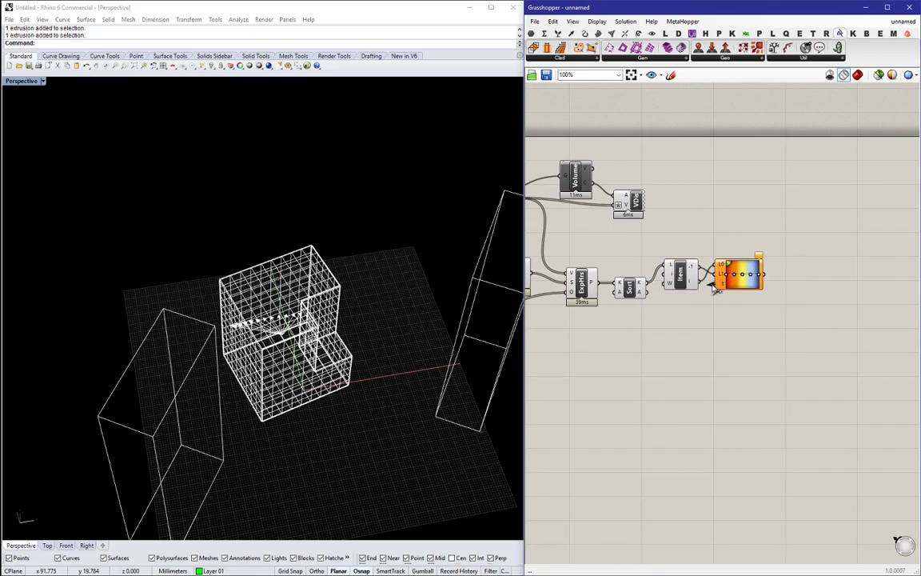
- Connect ExposureHours' P output to the gradient's t input, then raise Sort List and lower the gradient to clear the wire
left_click(631, 290)
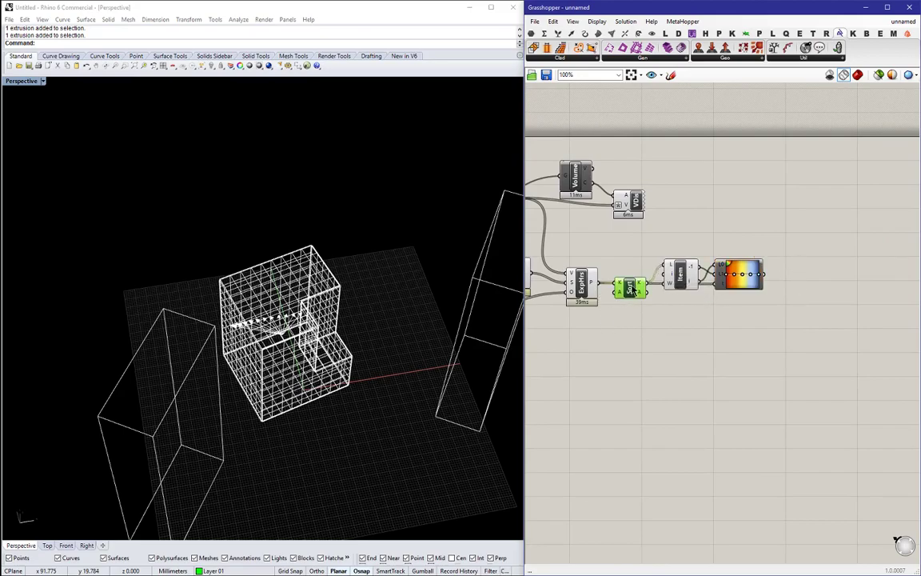
left_click_drag(631, 290, 629, 268)
left_click(703, 306)
left_click_drag(745, 269, 744, 281)
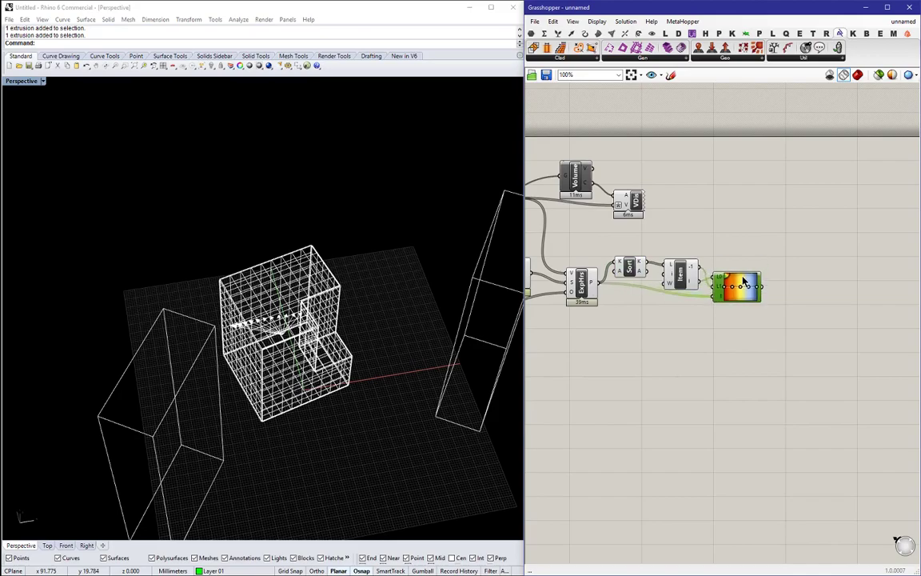
left_click(749, 253)
- Add a Custom Preview component after the gradient, feeding Offset's surfaces to G and the gradient's colours to M
scroll(695, 256, "down", 2)
right_click_drag(596, 285, 632, 281)
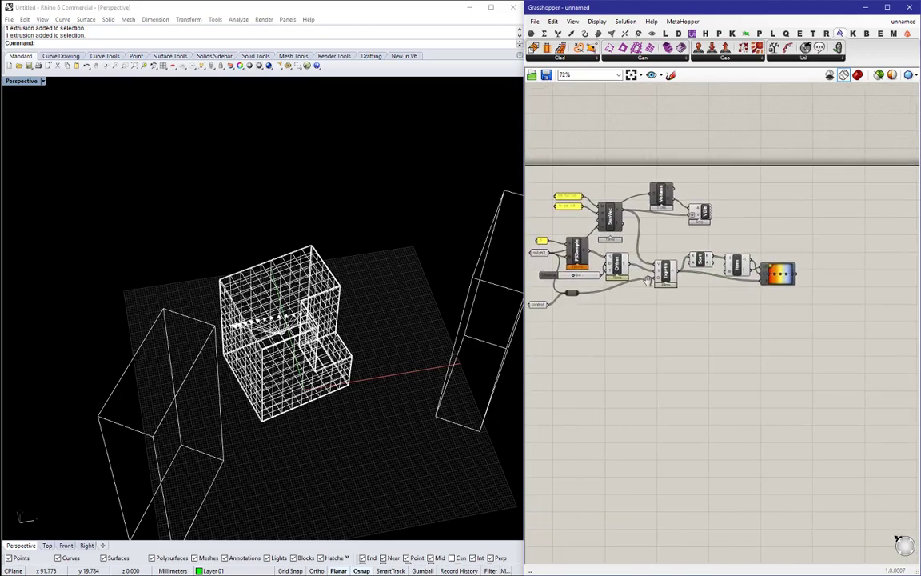
left_click(615, 276)
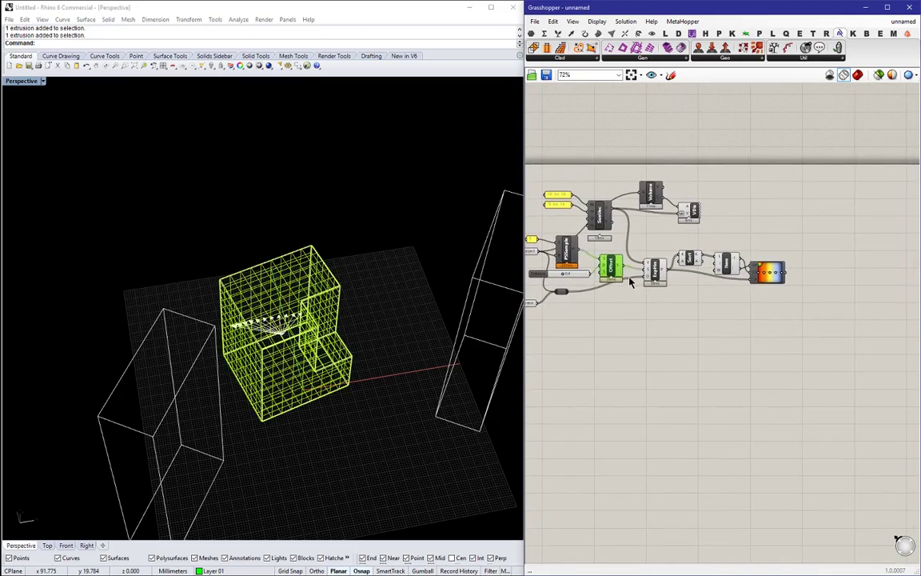
right_click_drag(781, 278, 764, 282)
left_click(779, 274)
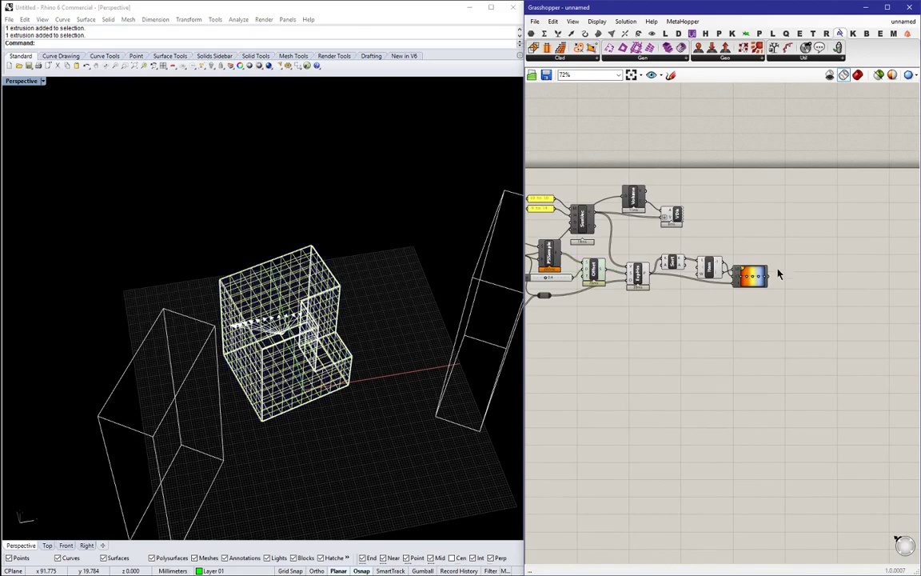
left_click(653, 34)
left_click_drag(841, 48, 605, 273)
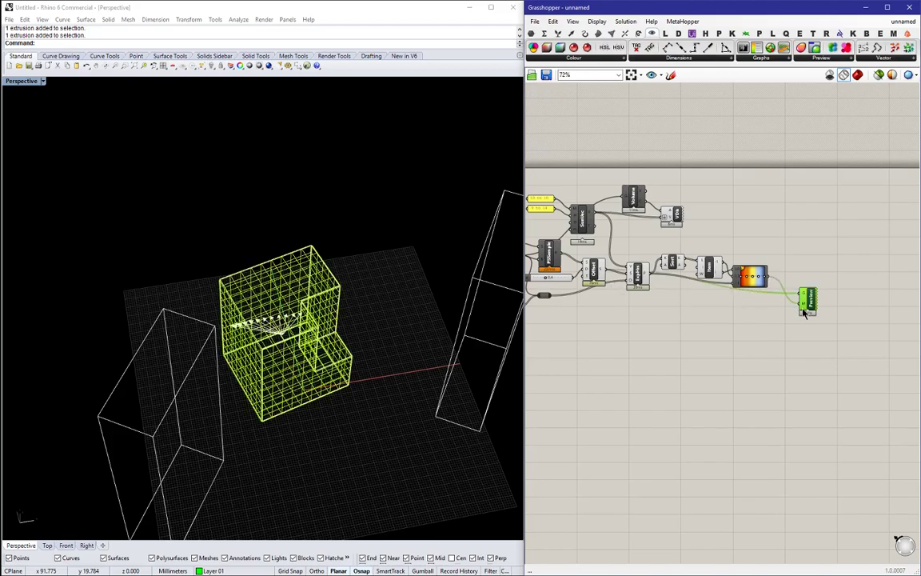
left_click(810, 246)
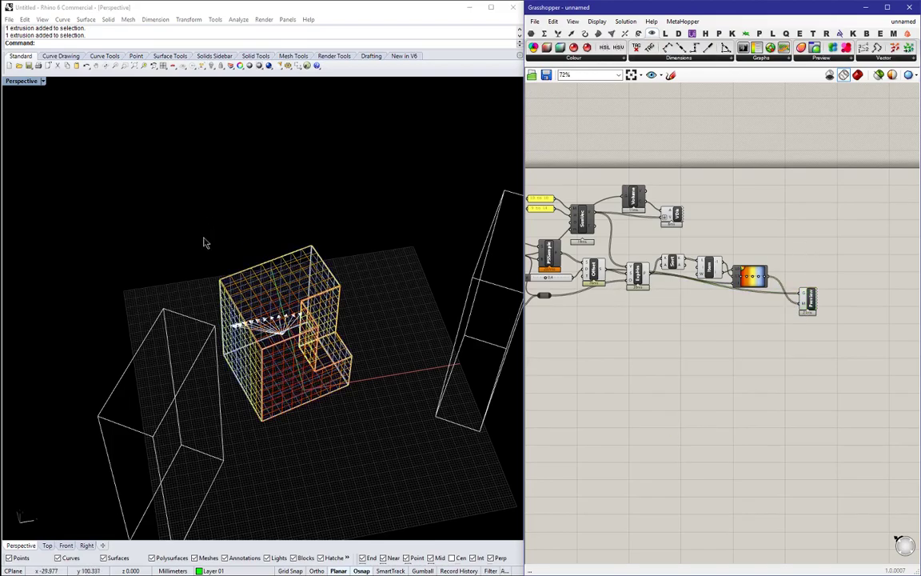
- Switch Rhino's Perspective viewport to the PCPA_AO display mode
right_click_drag(204, 242, 270, 304)
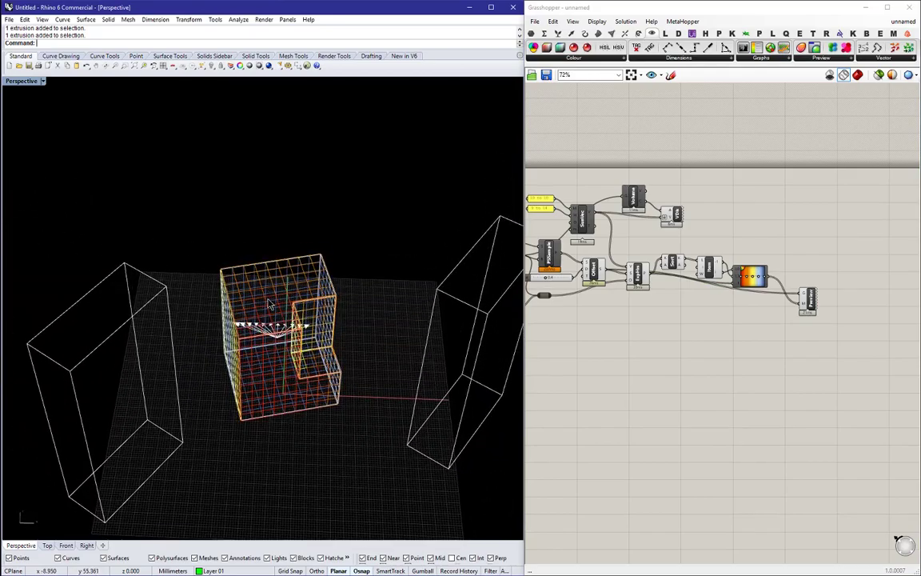
left_click(43, 81)
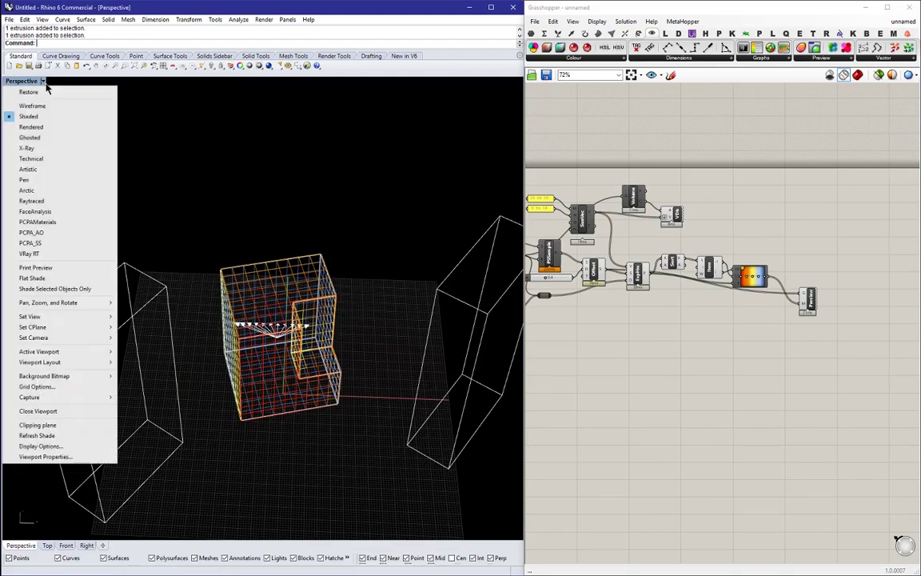
left_click(34, 232)
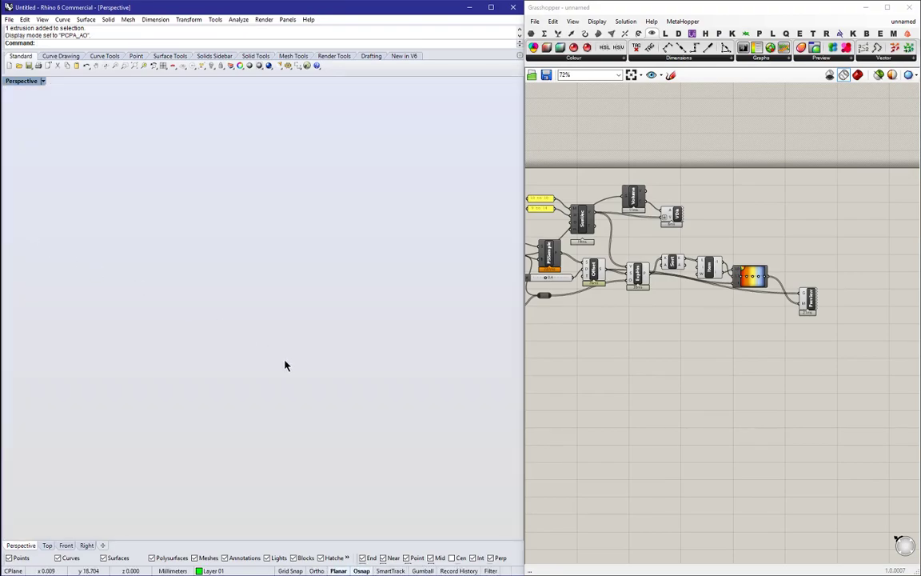
- Draw a small rectangle on the ground plane in Rhino's Perspective viewport, near the notched box
type("rec")
key("Return")
left_click(313, 466)
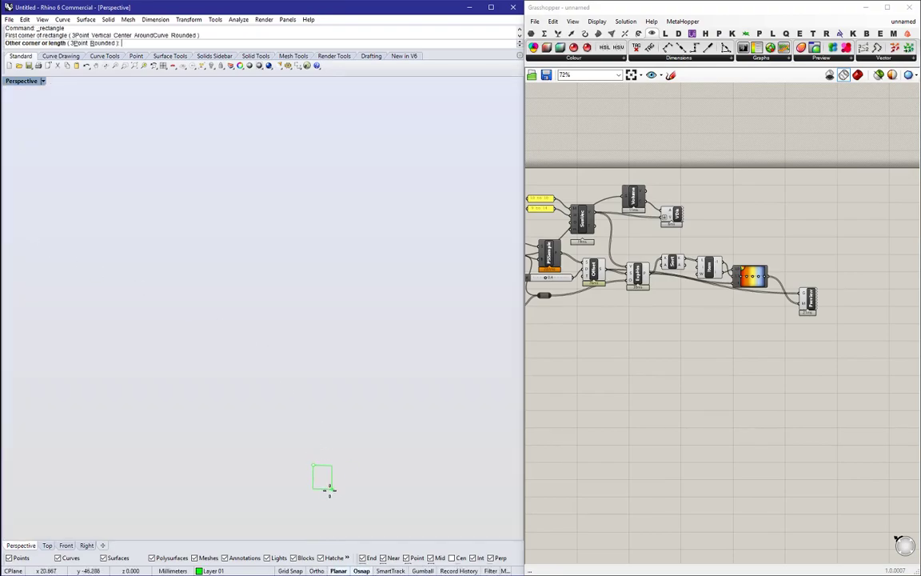
left_click(339, 493)
right_click_drag(354, 403, 422, 371)
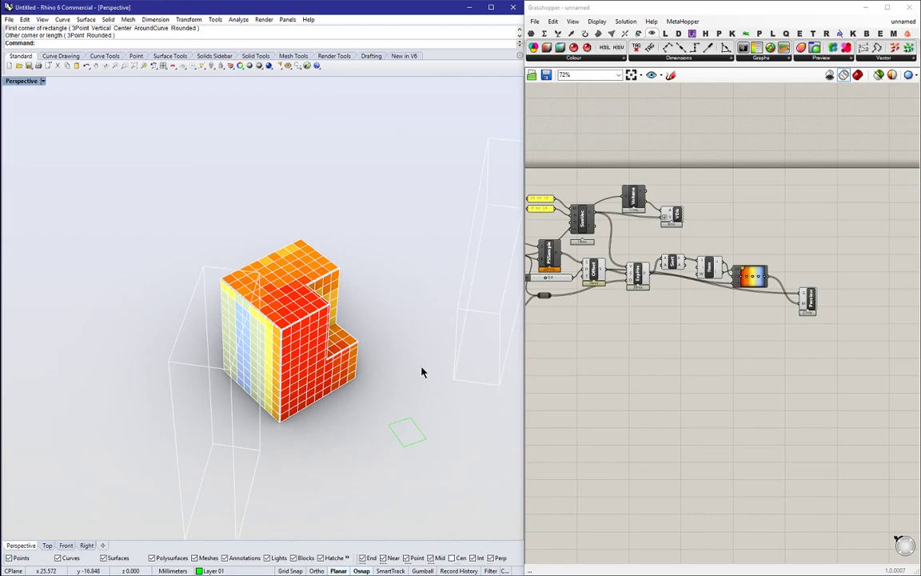
- Set the expression on Vector Display's V input to -x*300 to reverse the displayed sun vectors
right_click(674, 215)
mouse_move(717, 321)
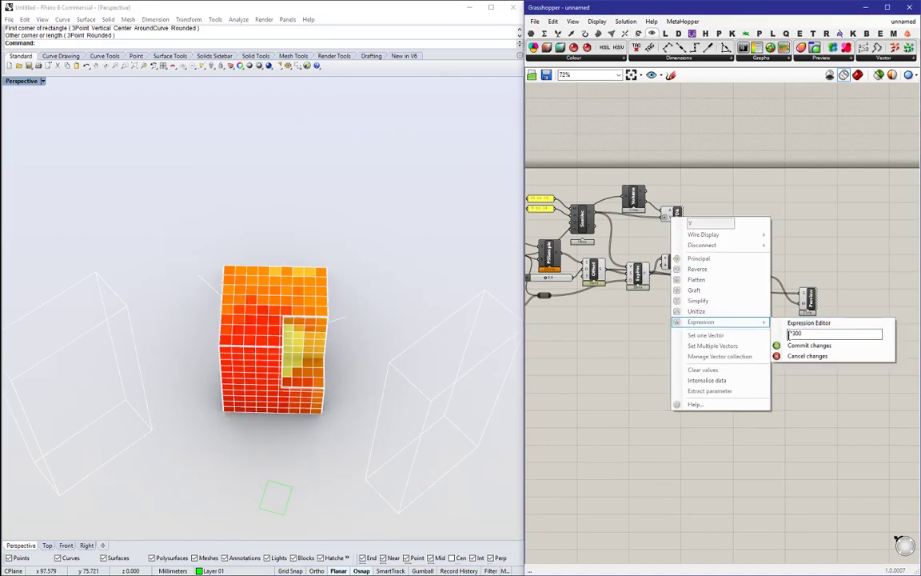
type("-")
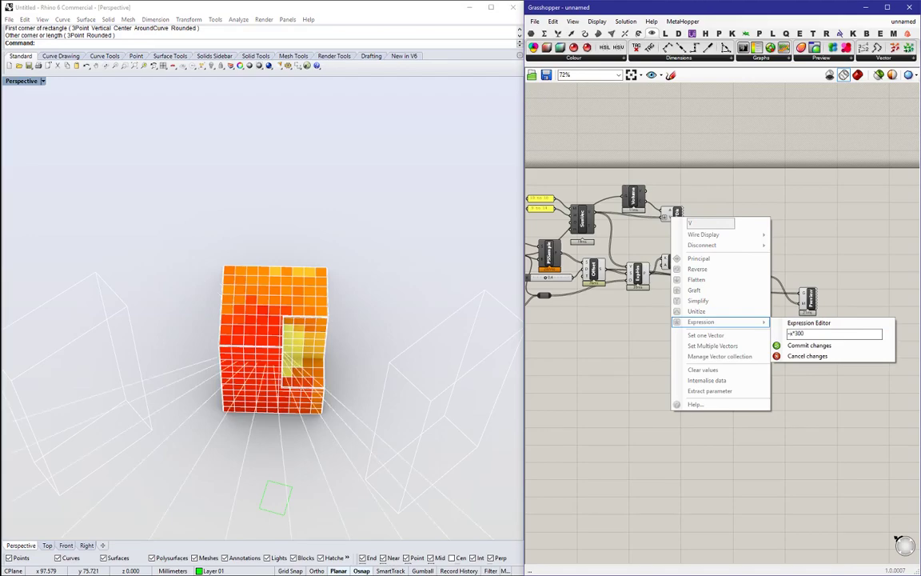
left_click(818, 233)
scroll(349, 365, "down", 4)
right_click_drag(349, 365, 311, 369)
scroll(337, 367, "up", 5)
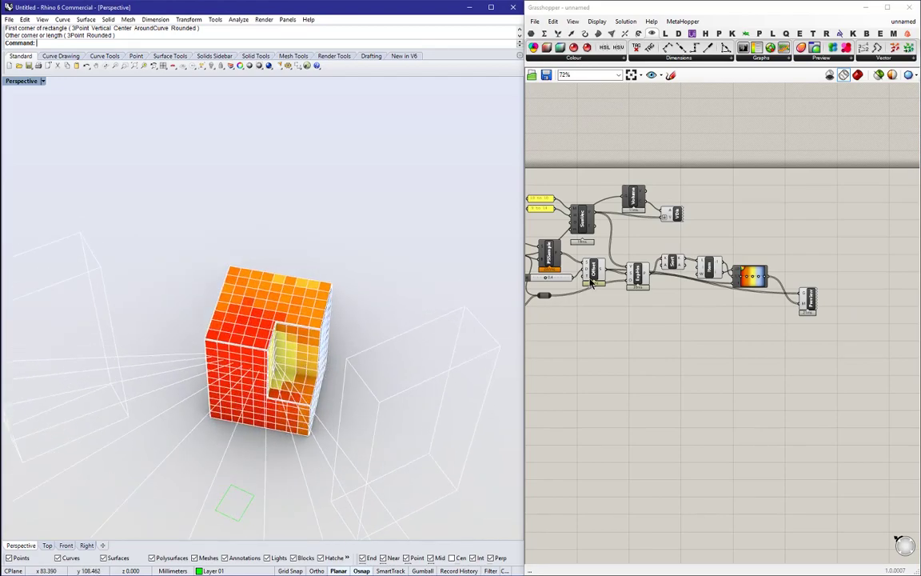
- Select the context parameter in Grasshopper and move one neighbouring box in Rhino to stand in front of the notched box
right_click_drag(592, 284, 629, 291)
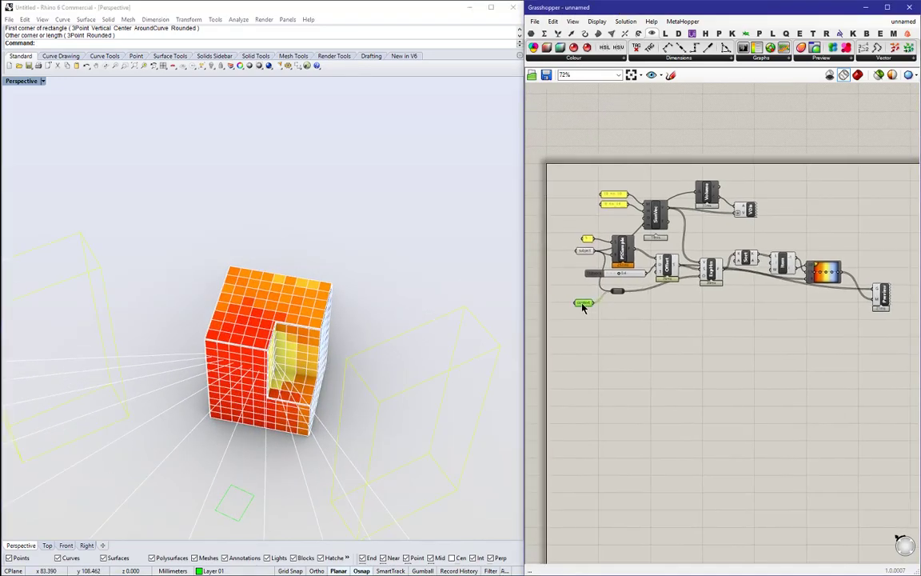
left_click(451, 267)
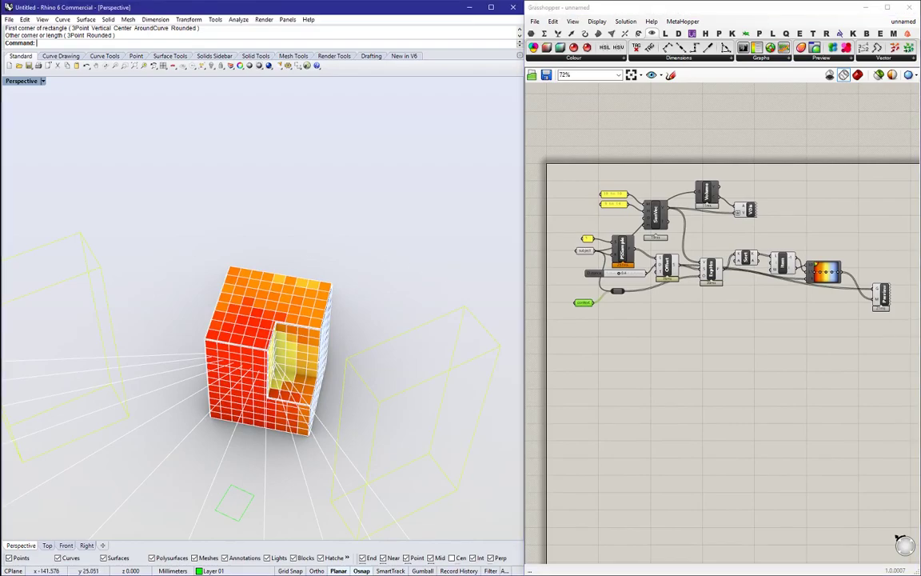
left_click(403, 381)
scroll(375, 346, "down", 5)
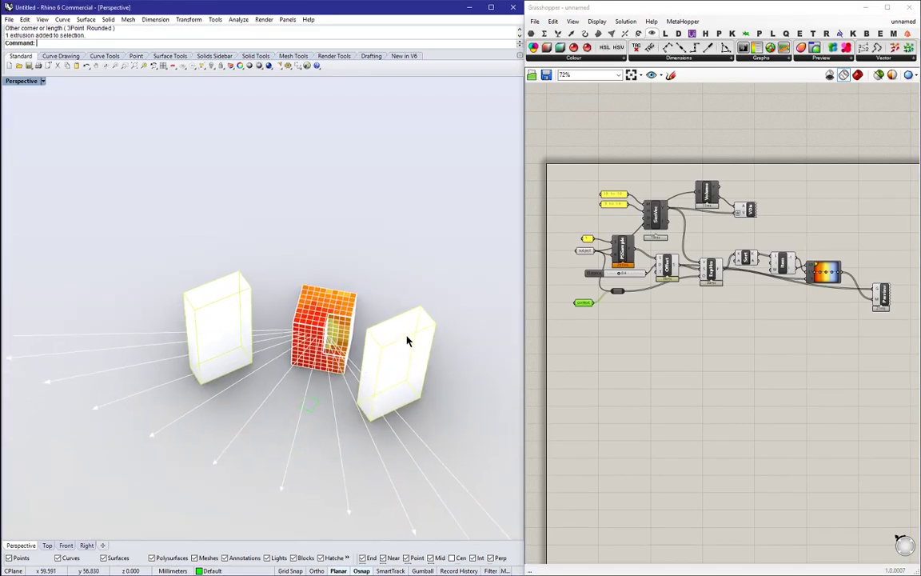
left_click_drag(407, 341, 336, 376)
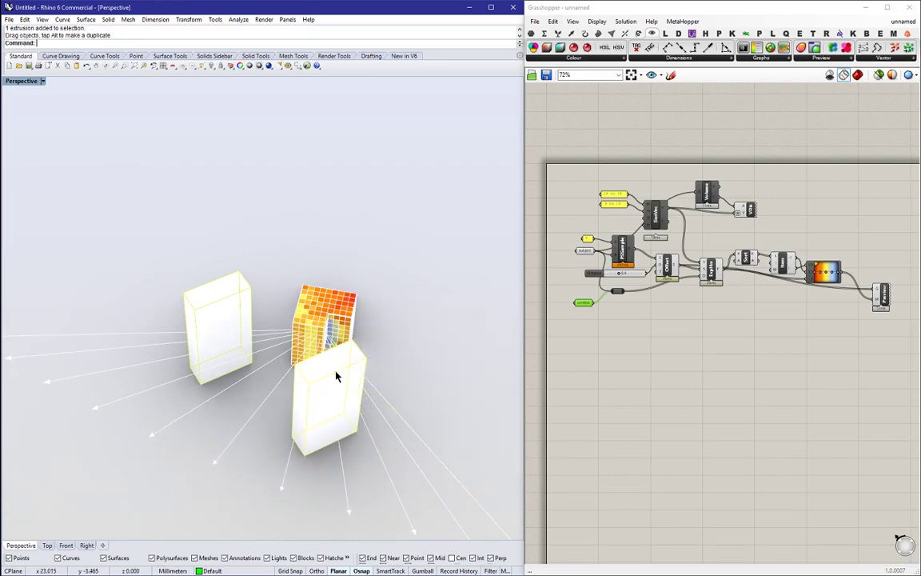
right_click_drag(388, 333, 328, 367)
scroll(329, 367, "up", 6)
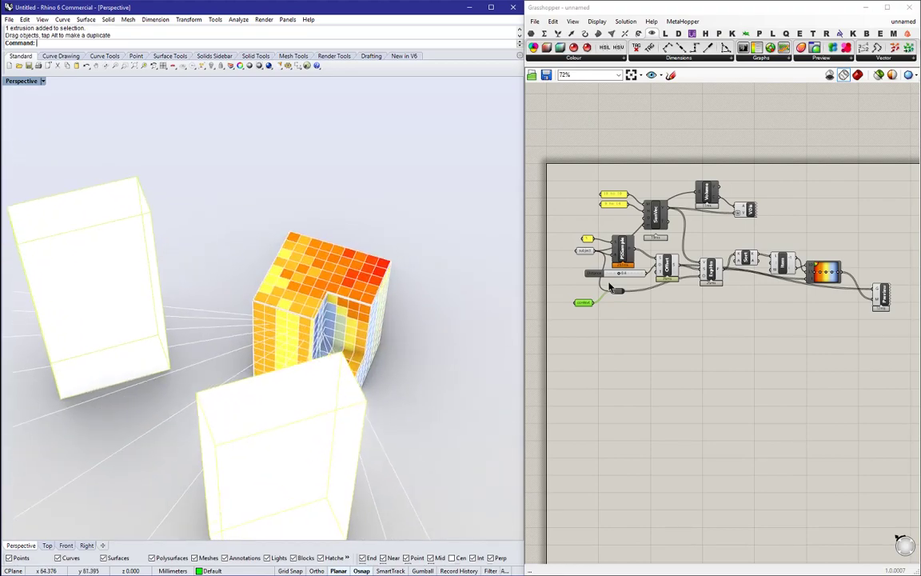
- Set the panel feeding PSSample's S input to 3 for a finer sampling grid
scroll(611, 286, "up", 4)
double_click(555, 201)
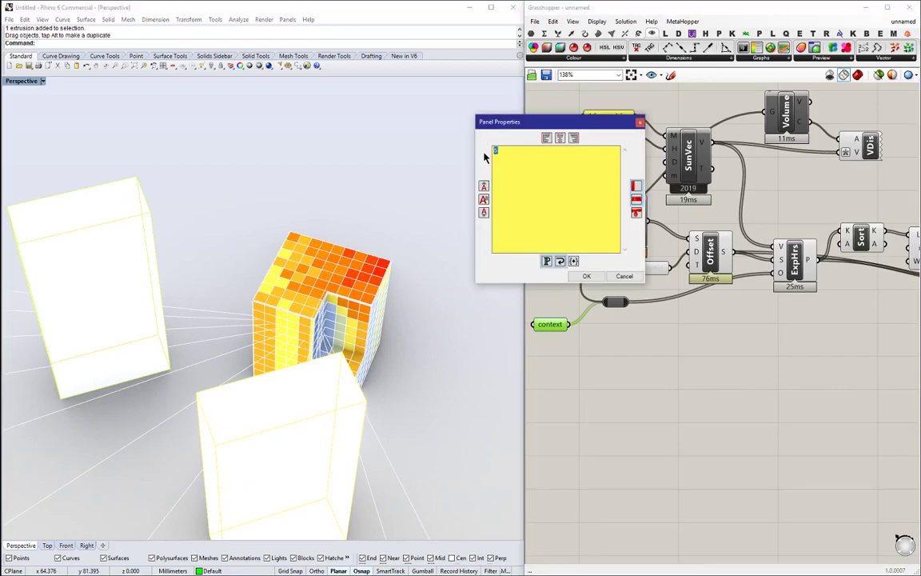
left_click(586, 276)
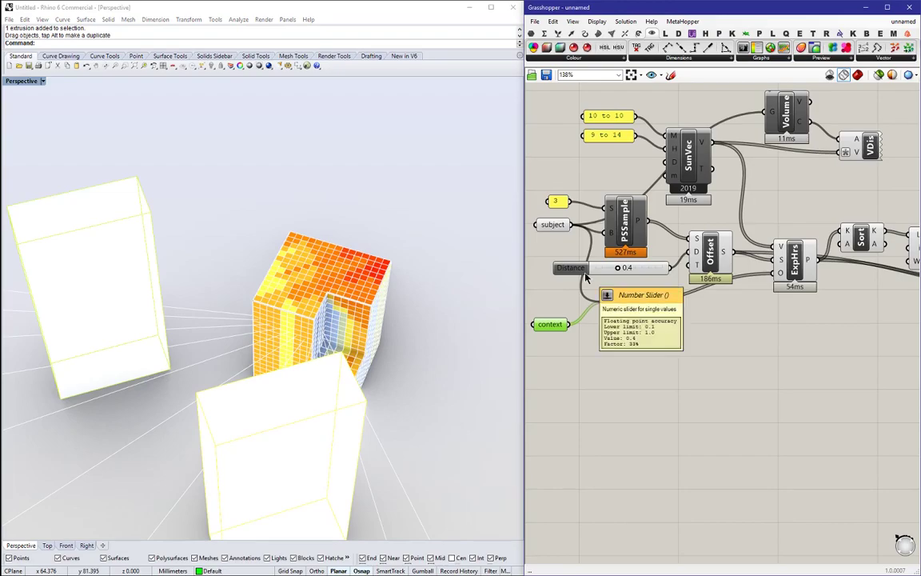
right_click_drag(288, 312, 250, 320)
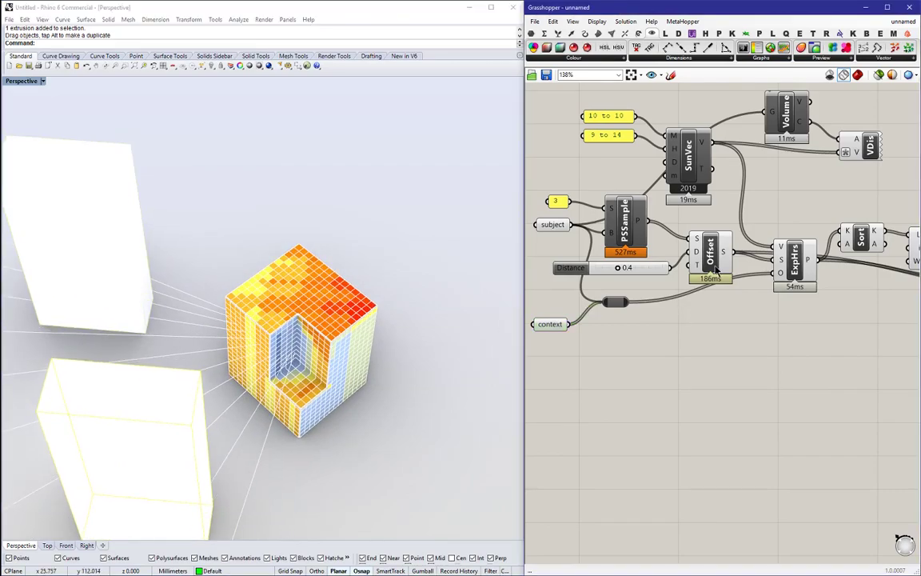
- Turn off the preview of the Offset component
right_click(707, 245)
left_click(734, 269)
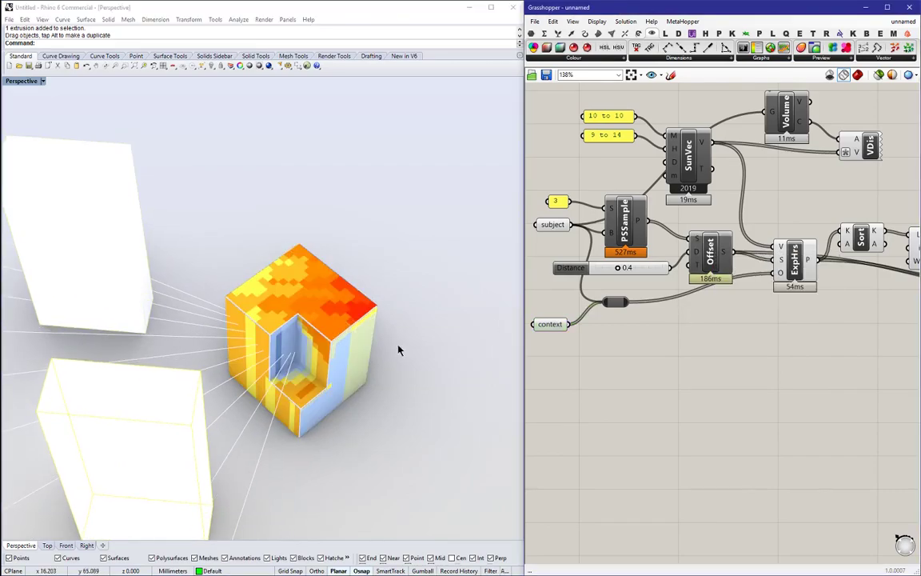
right_click_drag(314, 314, 363, 346)
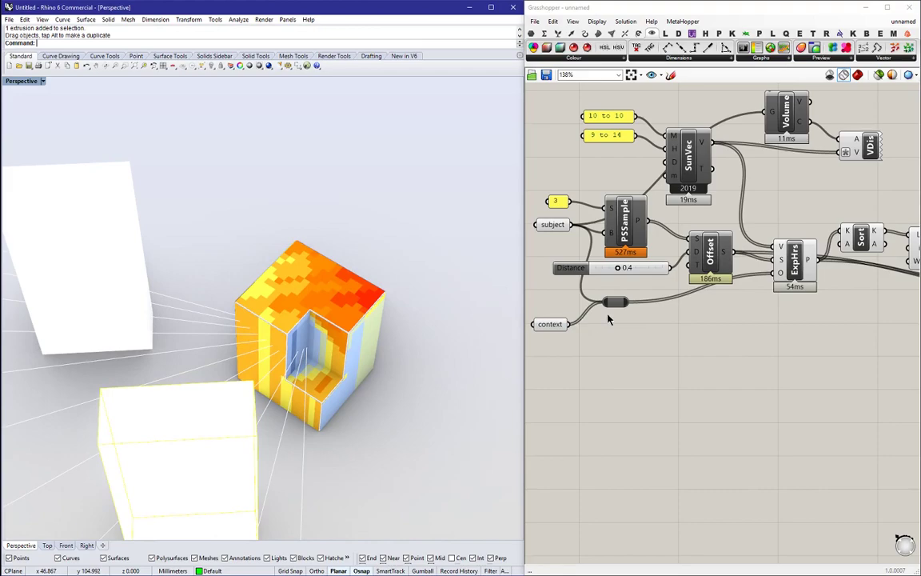
- Set the Distance slider feeding Offset to 0.1 and inspect the analysis surfaces at the notched box's corner
double_click(621, 270)
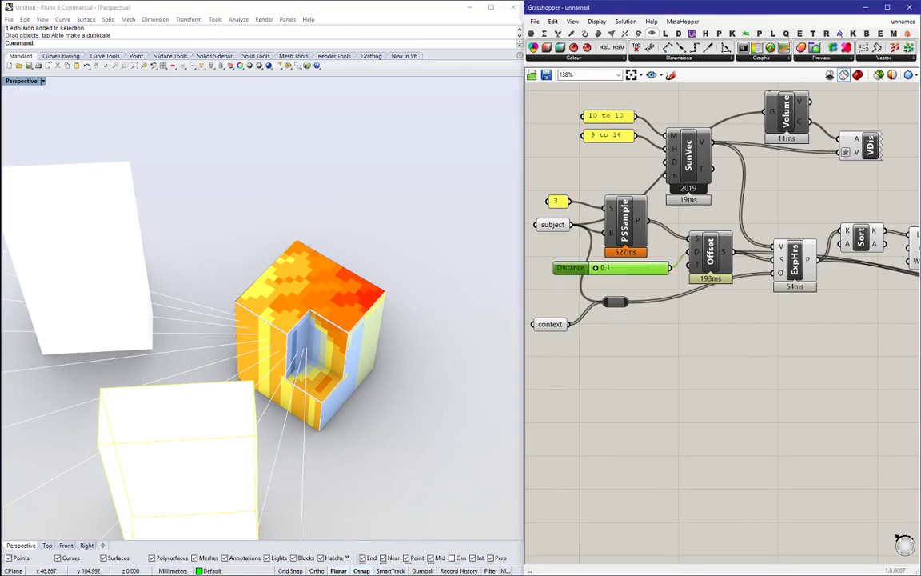
key("Return")
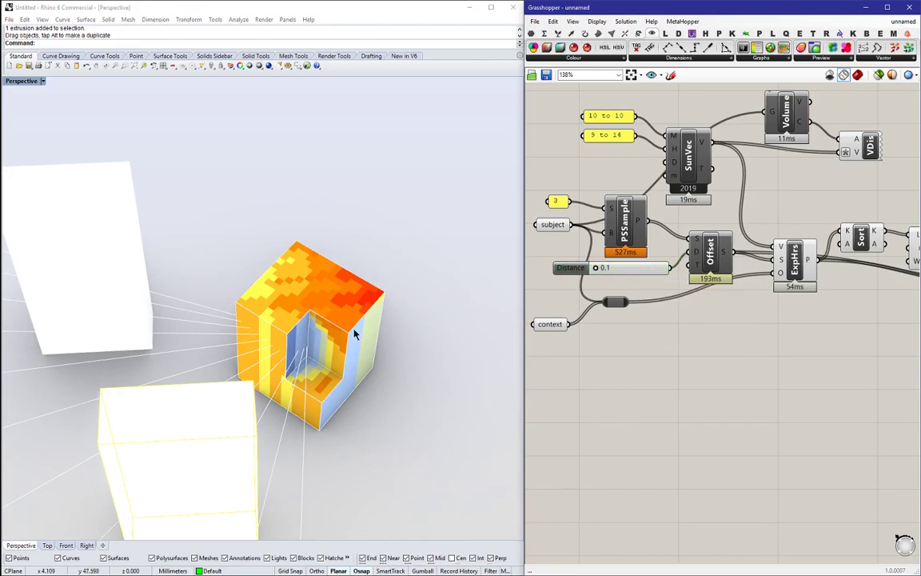
scroll(356, 334, "up", 10)
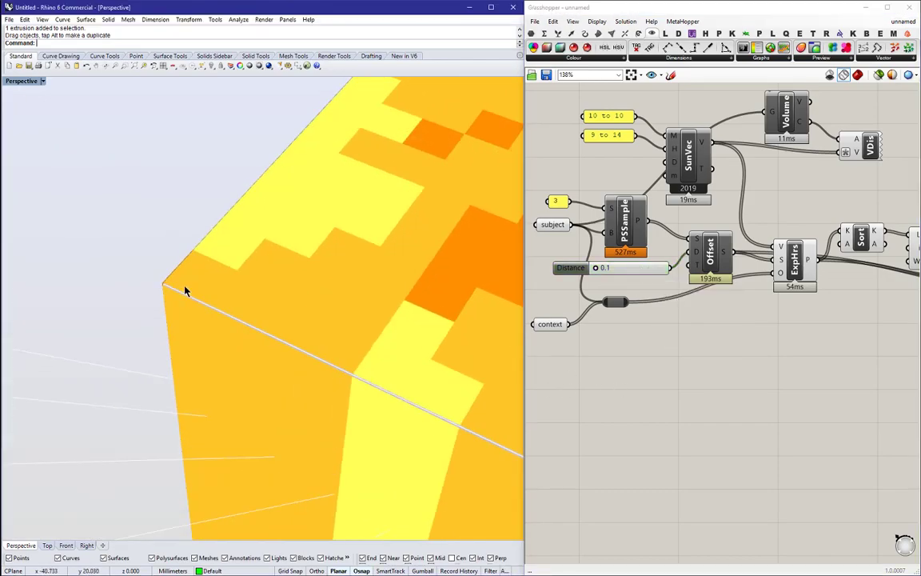
scroll(185, 291, "down", 10)
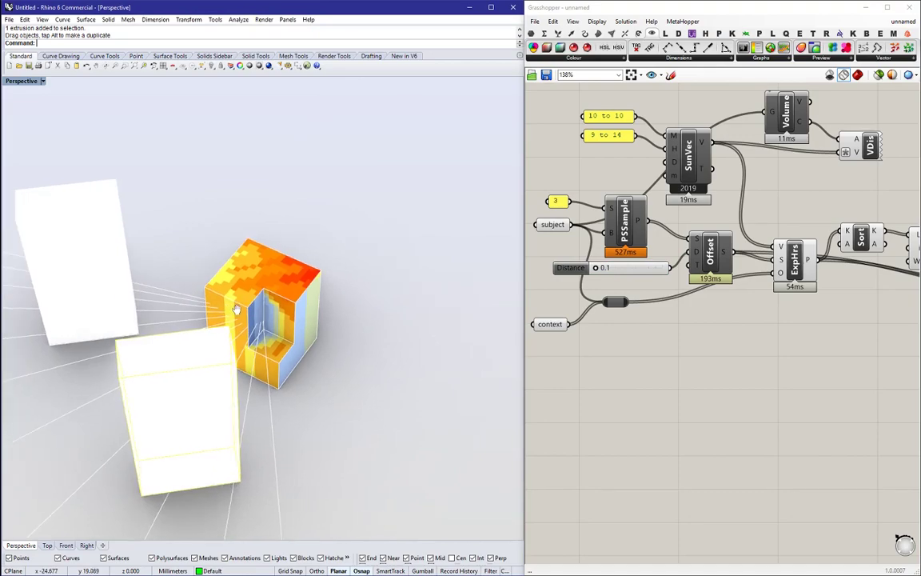
right_click_drag(237, 308, 280, 336)
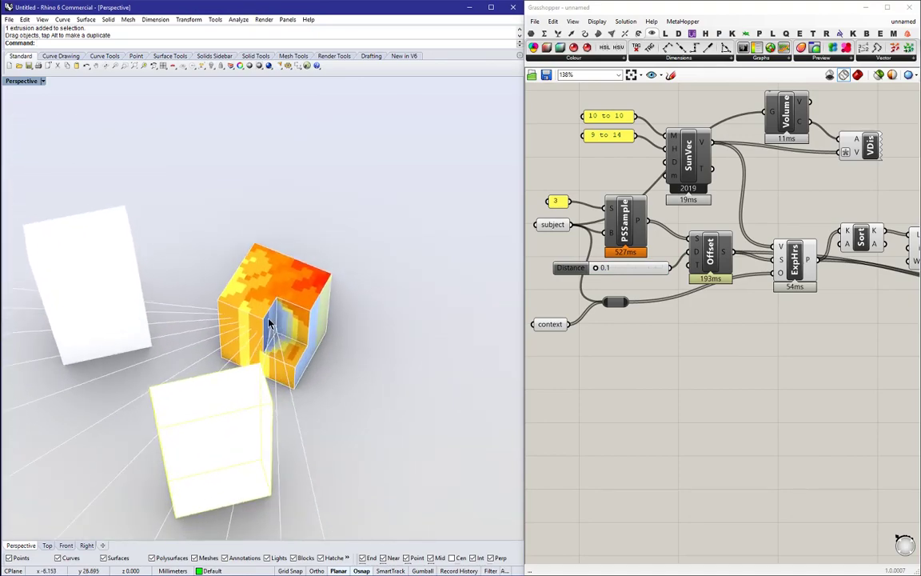
- Rearrange ExposureHours, Sort List and the gradient, placing ExposureHours lower to clear the wires between them
scroll(596, 263, "down", 5)
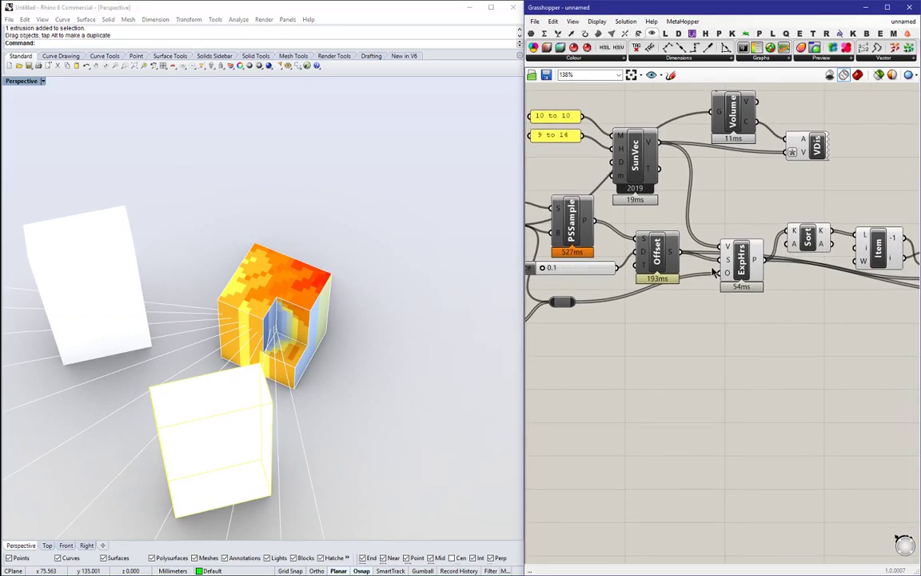
right_click_drag(789, 284, 755, 282)
left_click_drag(703, 272, 749, 254)
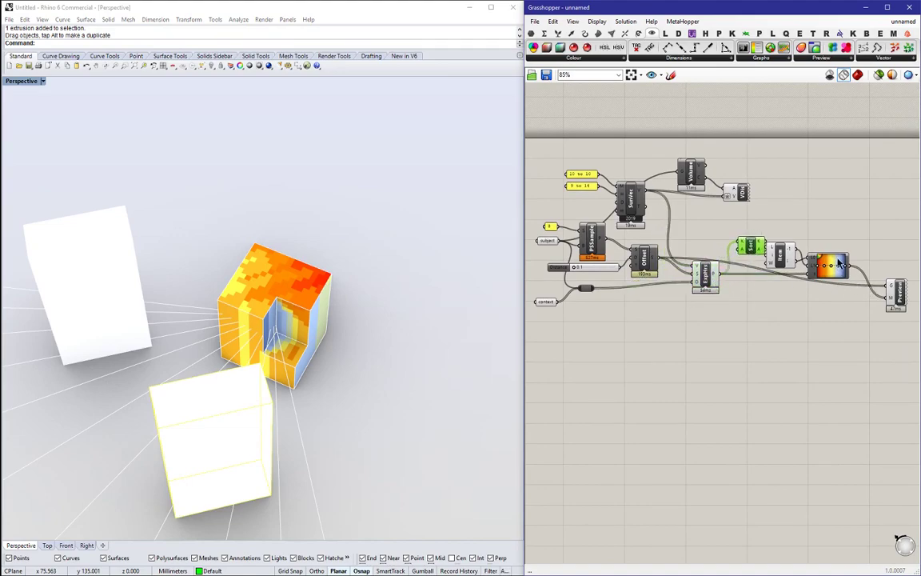
left_click_drag(840, 264, 846, 261)
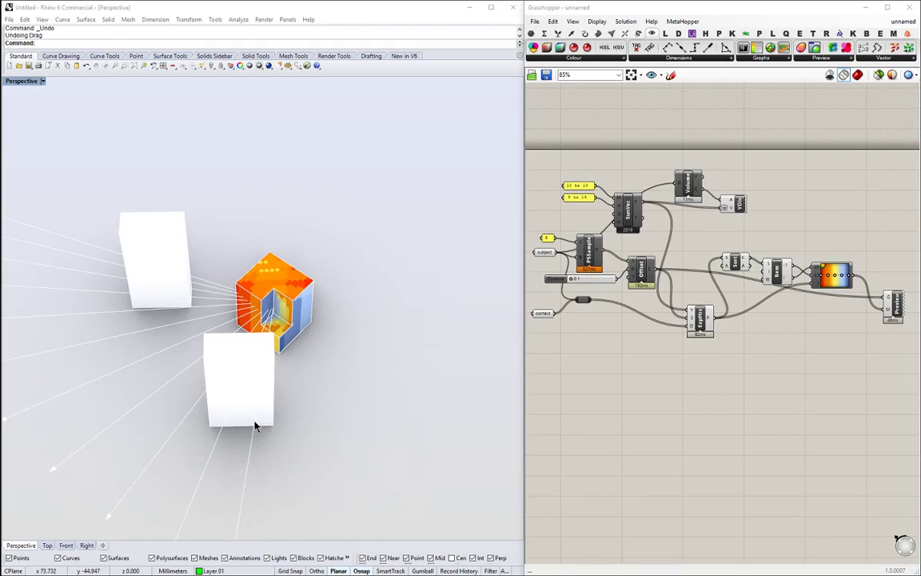
- Change the month range panel feeding SunVec to 7 to 7
scroll(608, 186, "up", 3)
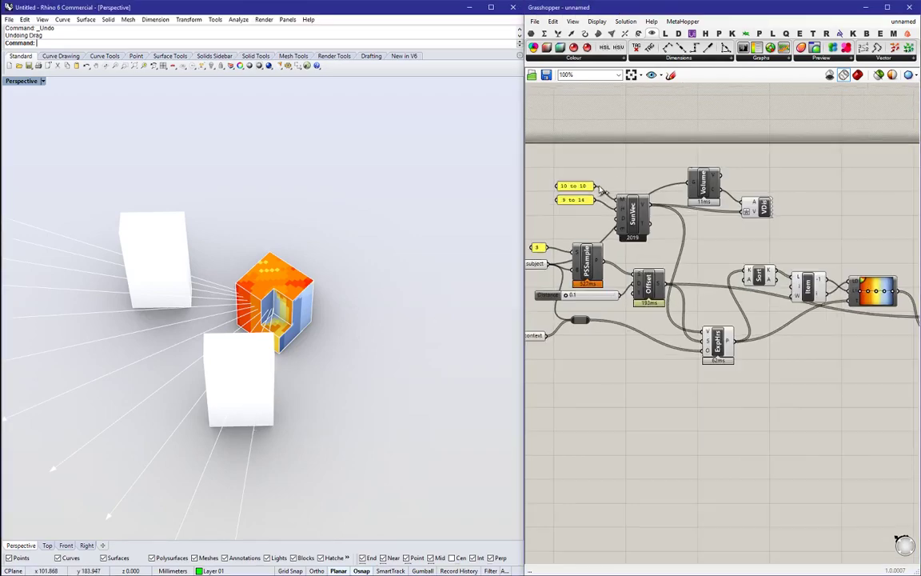
double_click(582, 188)
left_click_drag(549, 143, 484, 138)
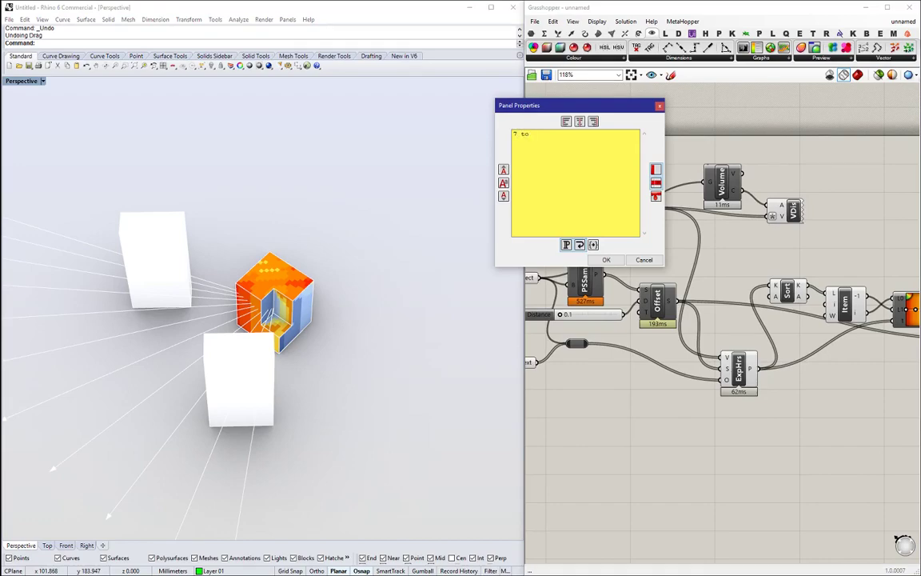
type("7 to 7")
left_click(610, 259)
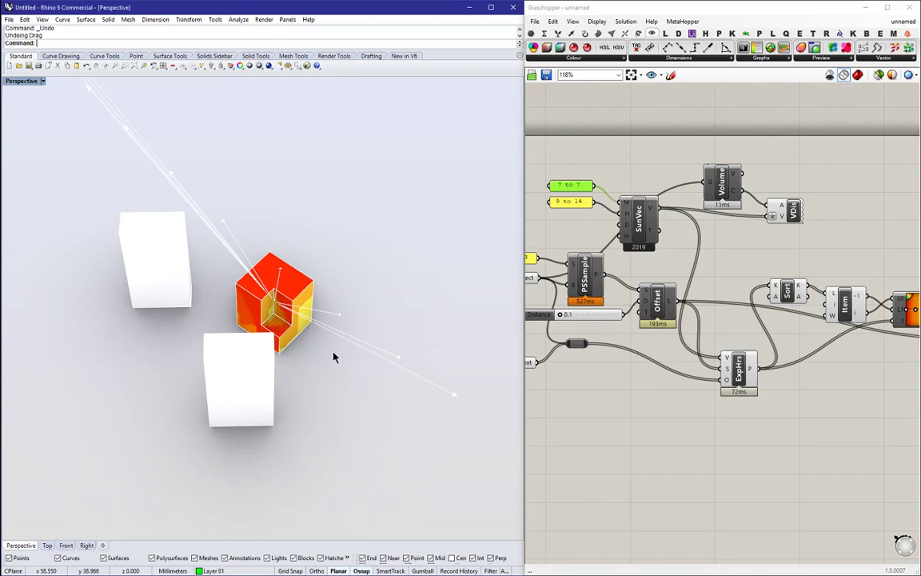
right_click_drag(333, 356, 335, 336)
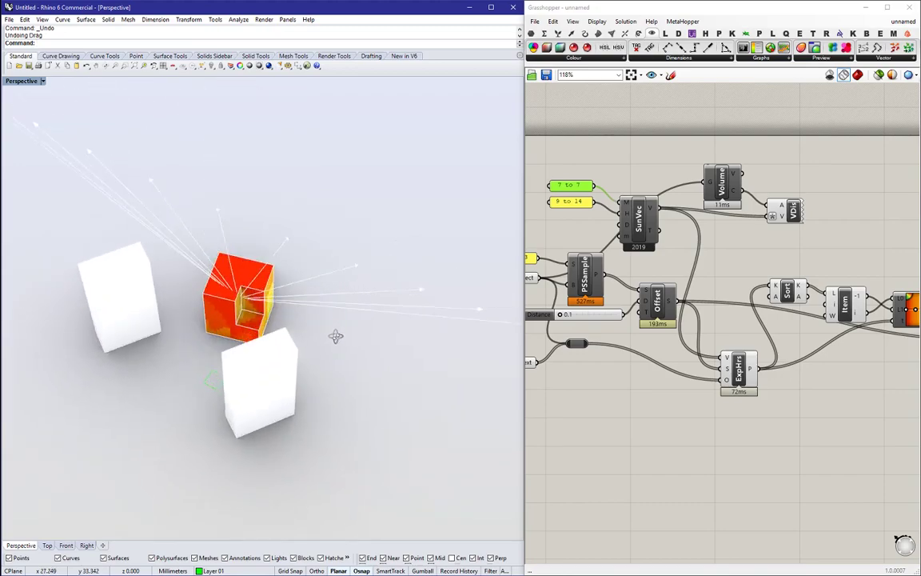
- Move the front neighbouring box closer to the notched box and deselect it
left_click_drag(269, 369, 304, 329)
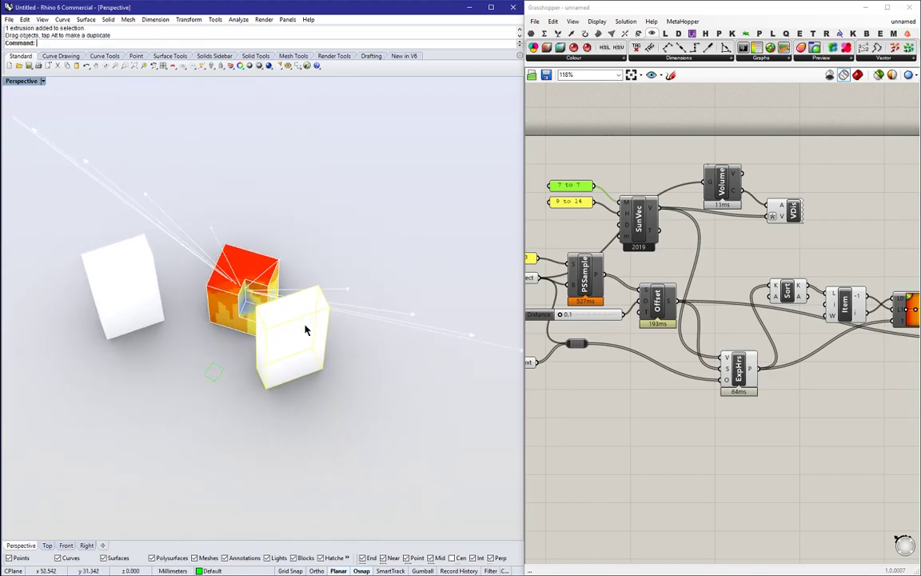
right_click_drag(305, 329, 284, 340)
left_click(368, 371)
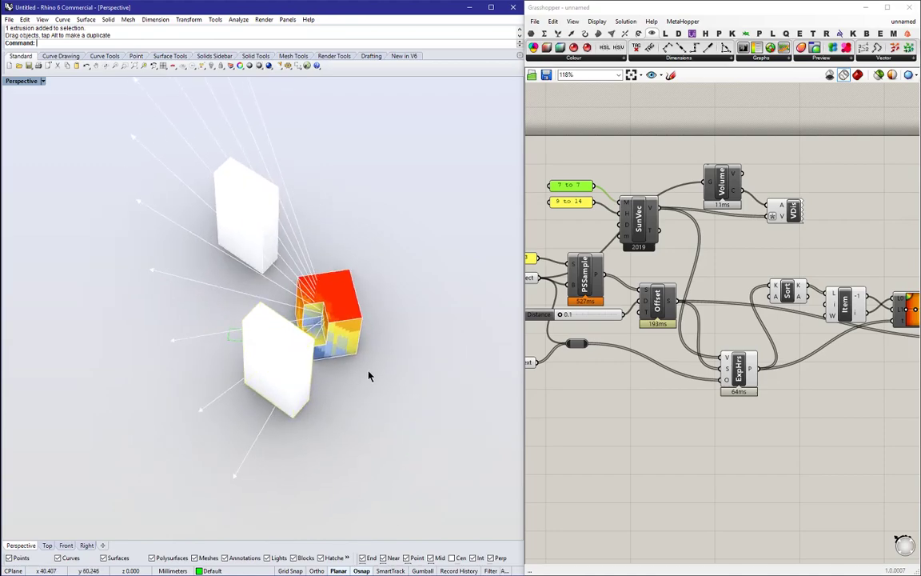
- Delete the small rectangle lying beside the neighbouring box
scroll(351, 331, "up", 4)
right_click_drag(356, 326, 285, 351)
left_click(171, 391)
key("Delete")
- Draw a larger horizontal rectangle on the open ground beside the notched box and raise it vertically above the ground
right_click_drag(316, 381, 291, 385)
type("rec")
key("Return")
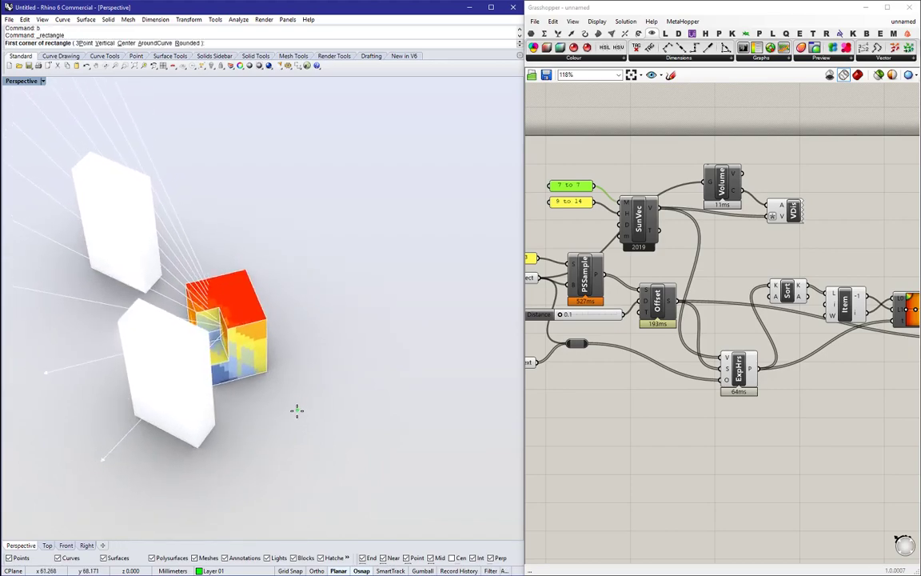
left_click(300, 417)
left_click(440, 361)
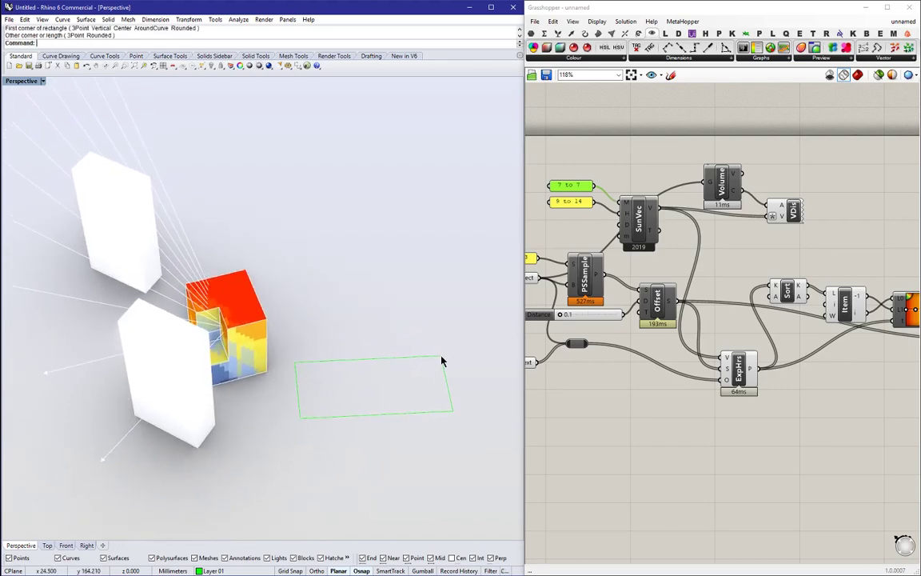
left_click_drag(413, 362, 413, 242)
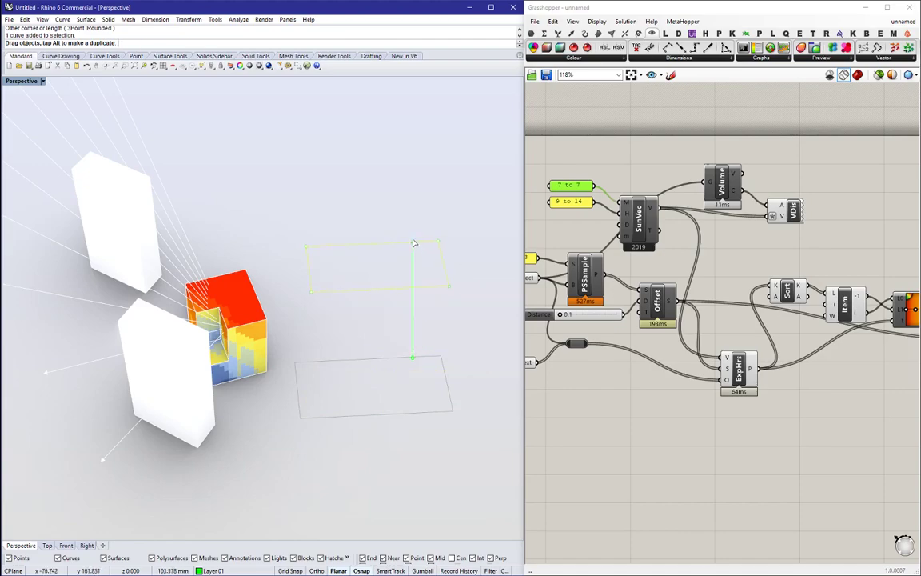
left_click(402, 334)
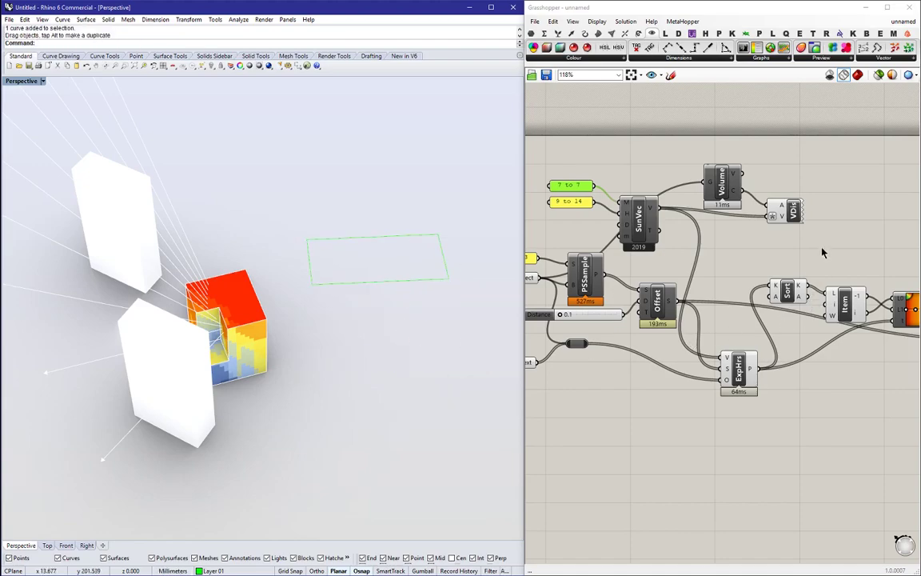
- Add a Legend component to open canvas space and place a copy of the gradient below the original
right_click_drag(879, 239, 721, 228)
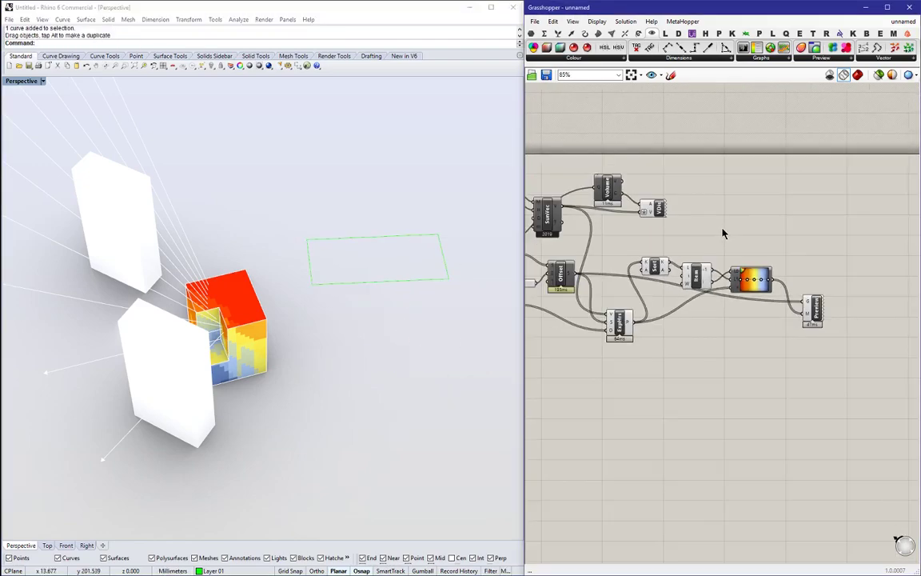
scroll(743, 231, "up", 2)
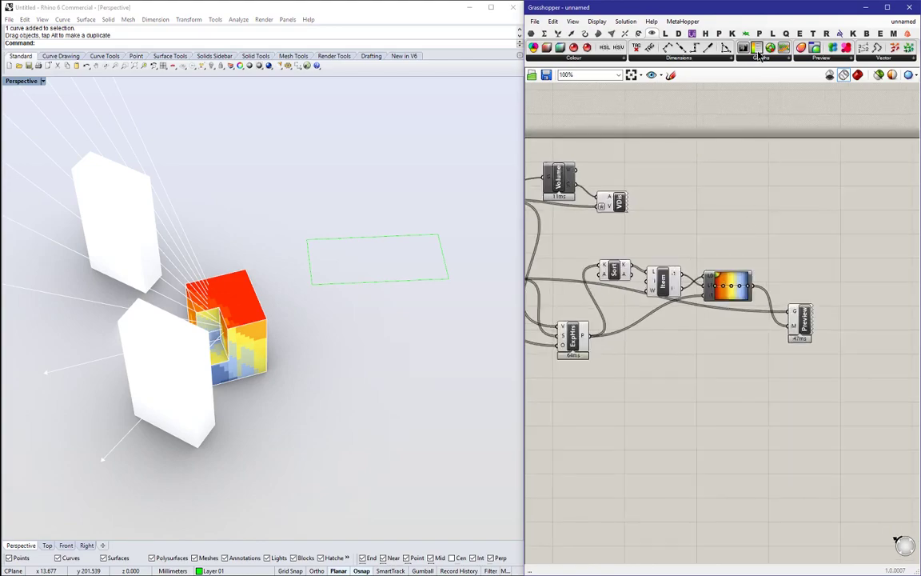
left_click_drag(758, 49, 871, 217)
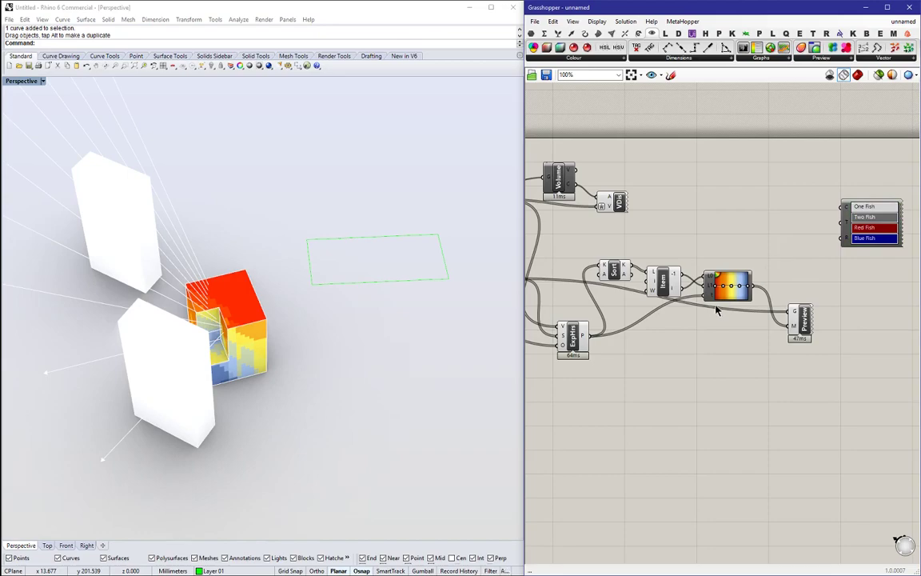
left_click_drag(743, 283, 746, 350, "alt")
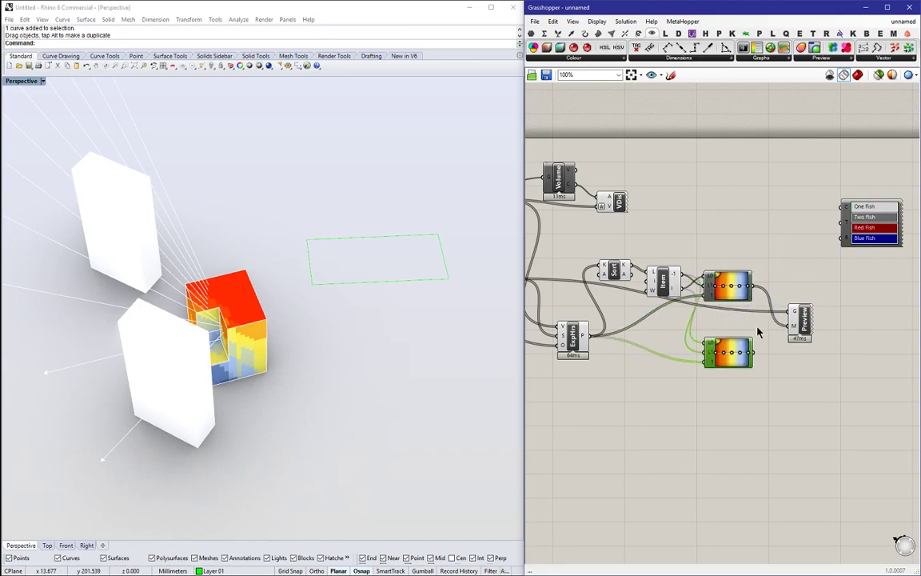
left_click(759, 330)
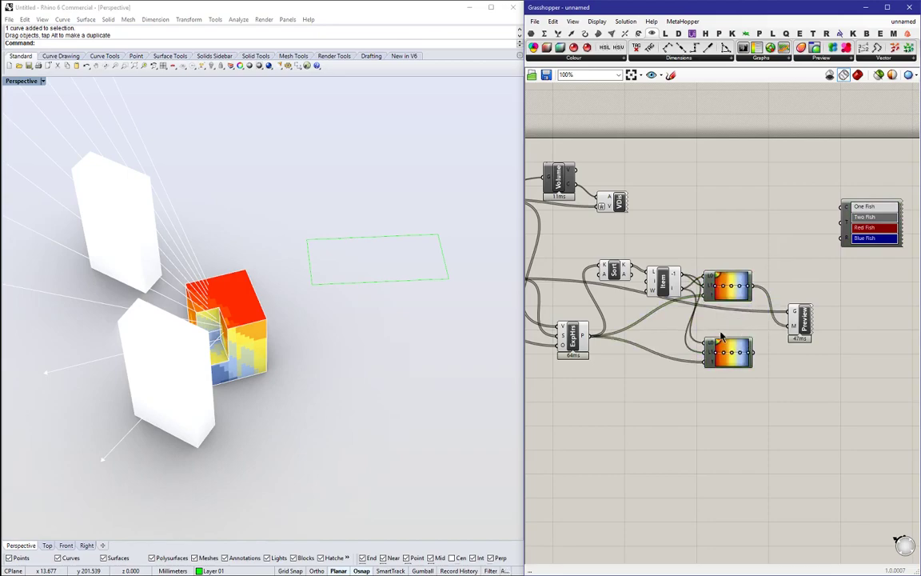
- Add a Series component and connect it to the copied gradient's parameter input, replacing the exposure values
double_click(646, 384)
type("se")
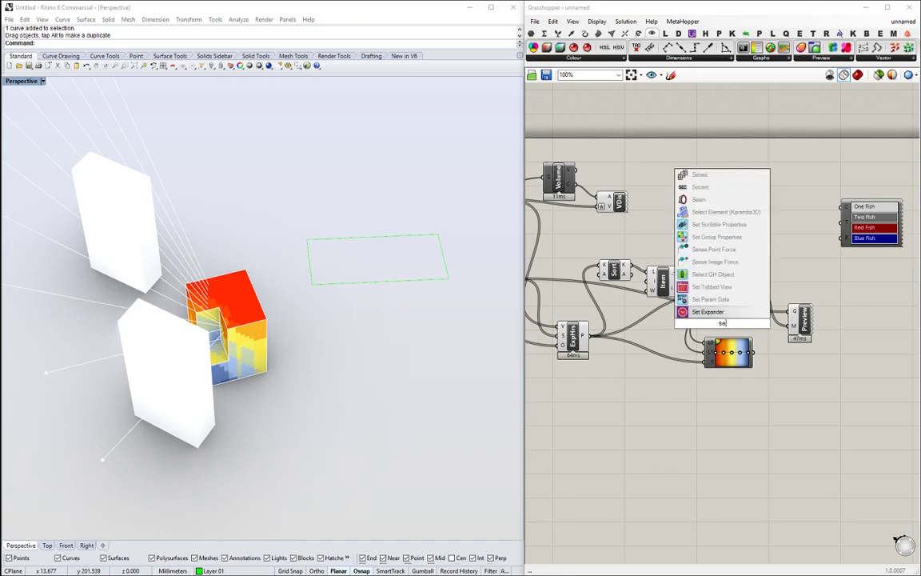
type("rie")
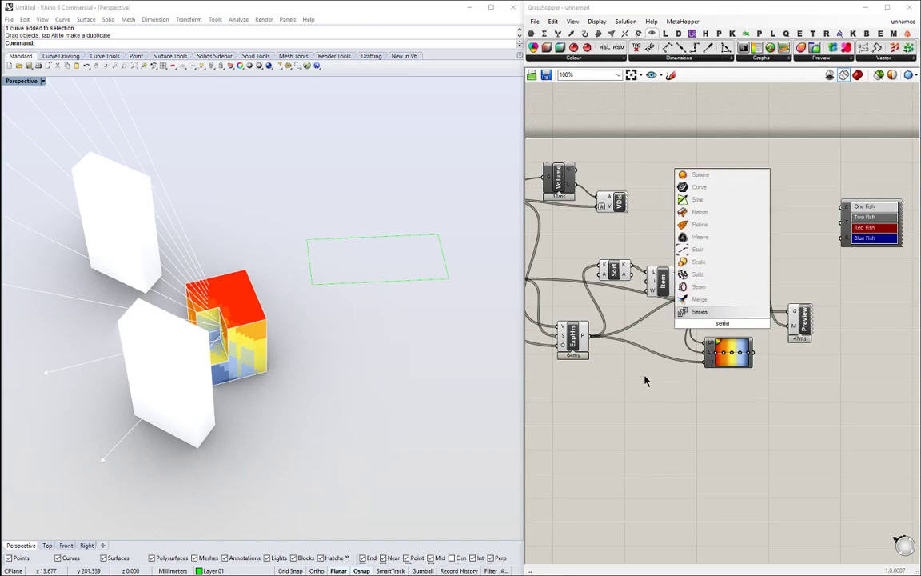
left_click(699, 311)
left_click_drag(702, 315, 705, 363)
- Apply the expression x/10 to the Series output and check the resulting list of numbers
right_click(659, 405)
mouse_move(692, 476)
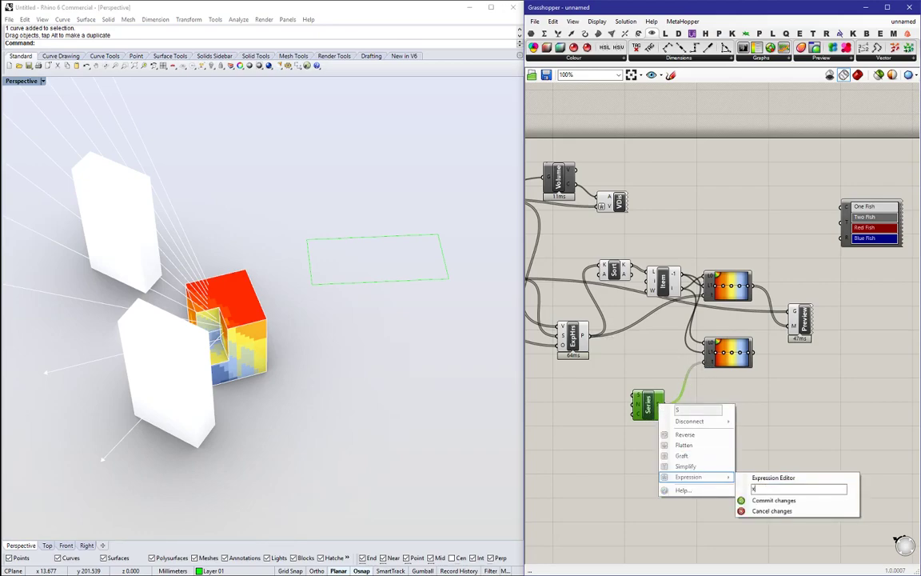
type("x/10")
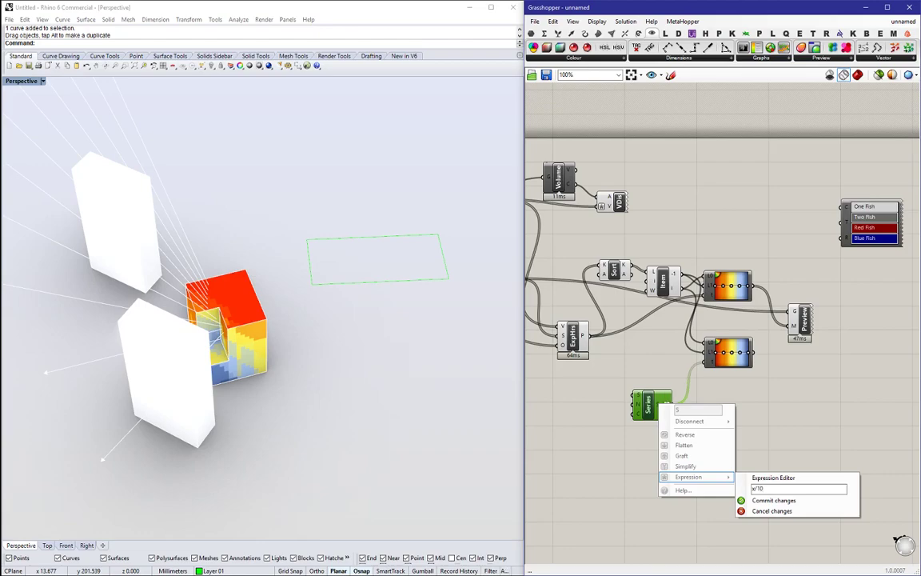
left_click(804, 500)
mouse_move(659, 407)
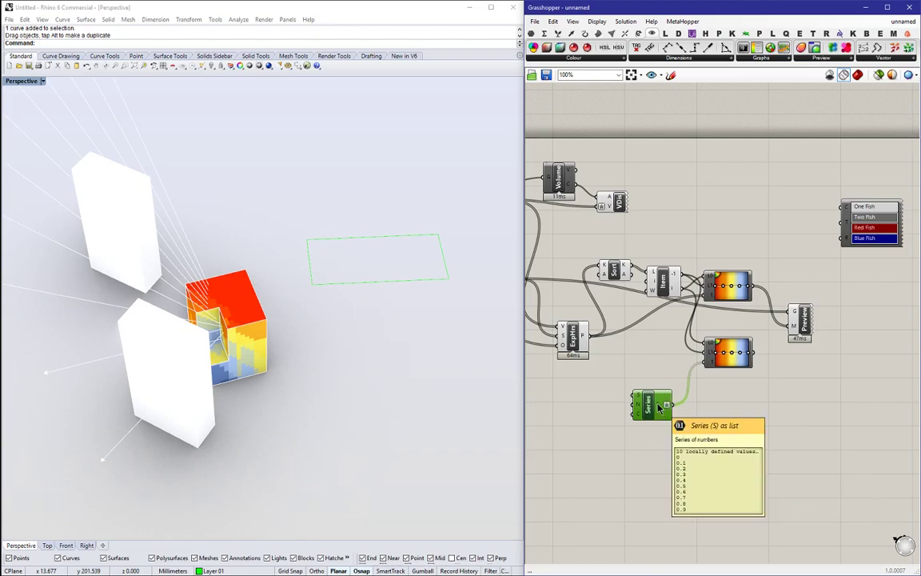
- Set the Series count to 11 and check the list it outputs
right_click(638, 417)
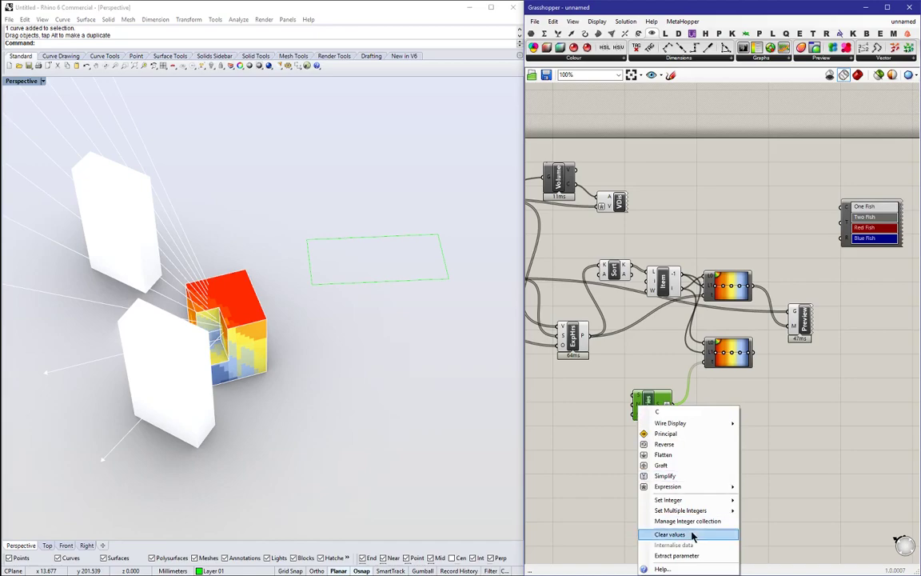
mouse_move(701, 501)
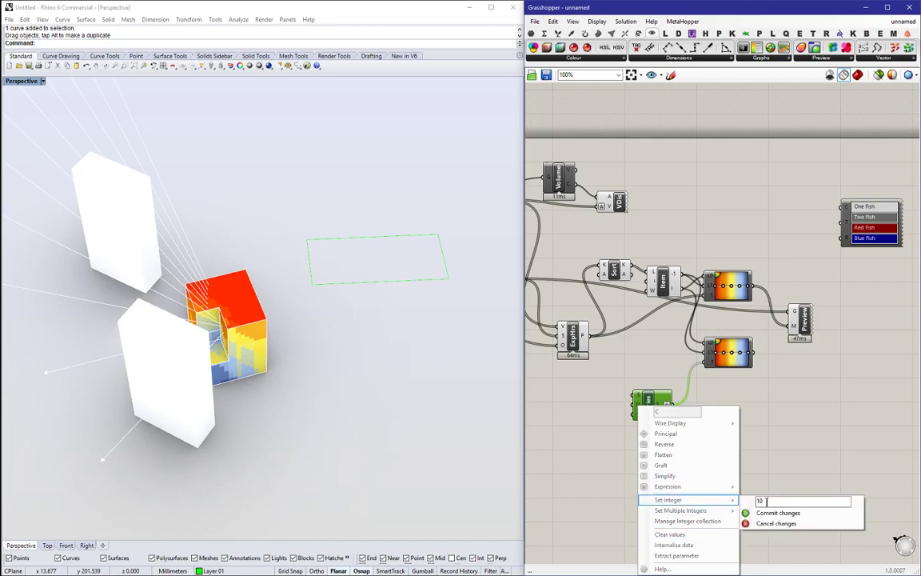
left_click(777, 512)
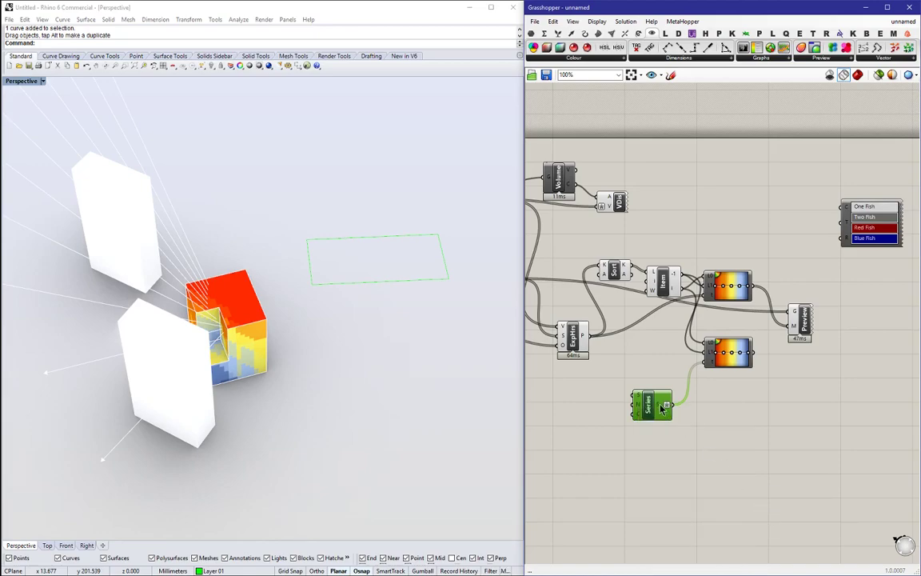
mouse_move(664, 408)
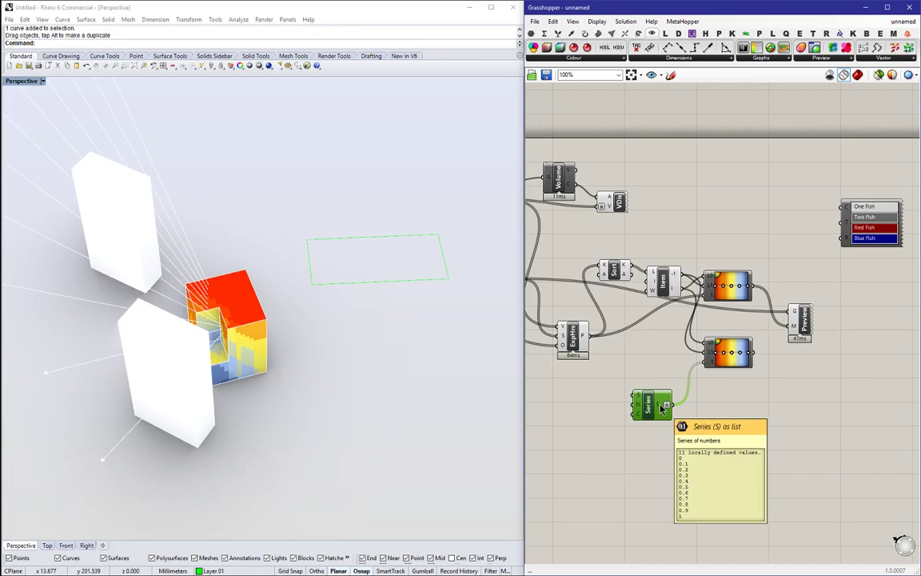
- Connect the copied gradient to the Legend's colour input and arrange the Series and Legend beside the gradient
right_click_drag(712, 418, 624, 380)
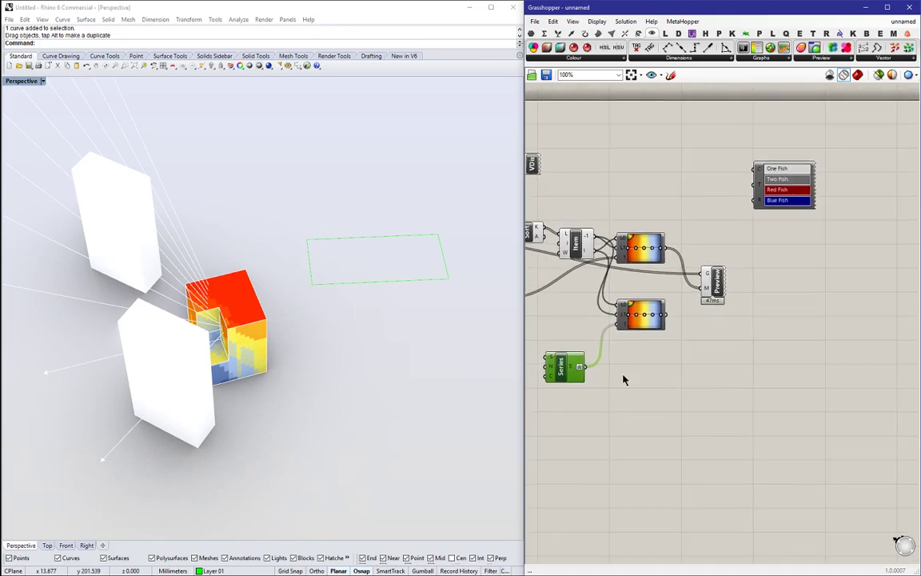
left_click_drag(575, 364, 578, 329)
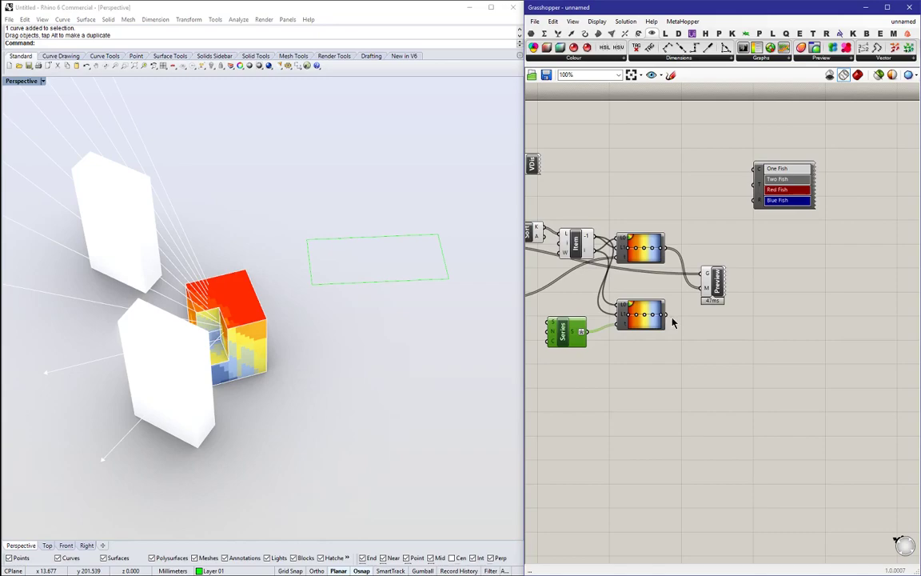
left_click_drag(670, 319, 779, 342)
left_click_drag(776, 286, 835, 332)
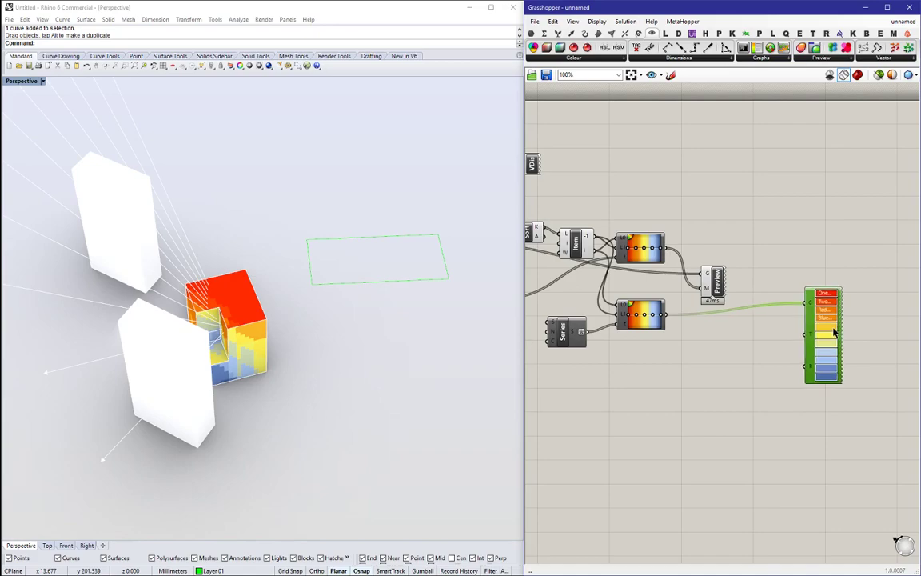
left_click(783, 342)
- Examine the ExpHrs occlusion percentages and the hour range panel feeding SunVec to work out the legend's values
right_click_drag(735, 354, 759, 323)
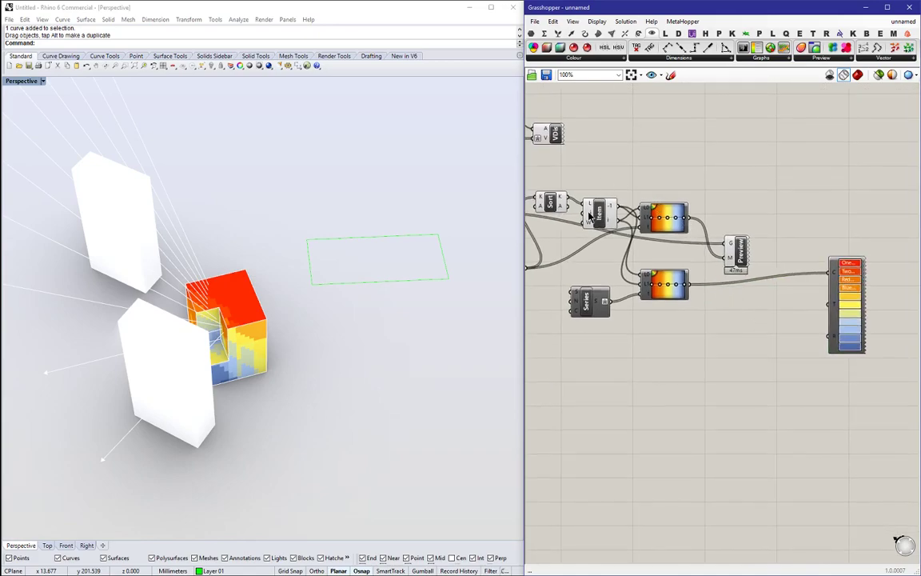
right_click_drag(573, 216, 598, 230)
mouse_move(600, 198)
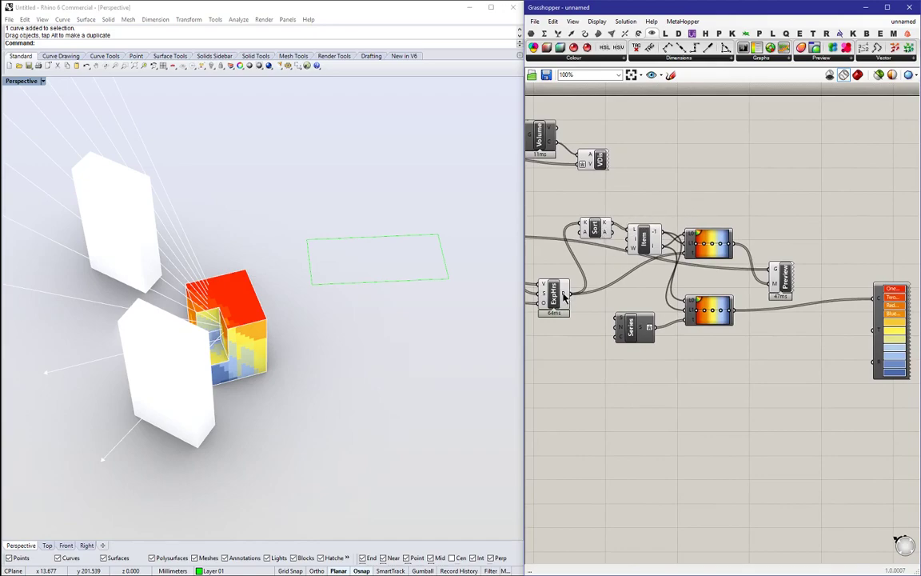
mouse_move(563, 296)
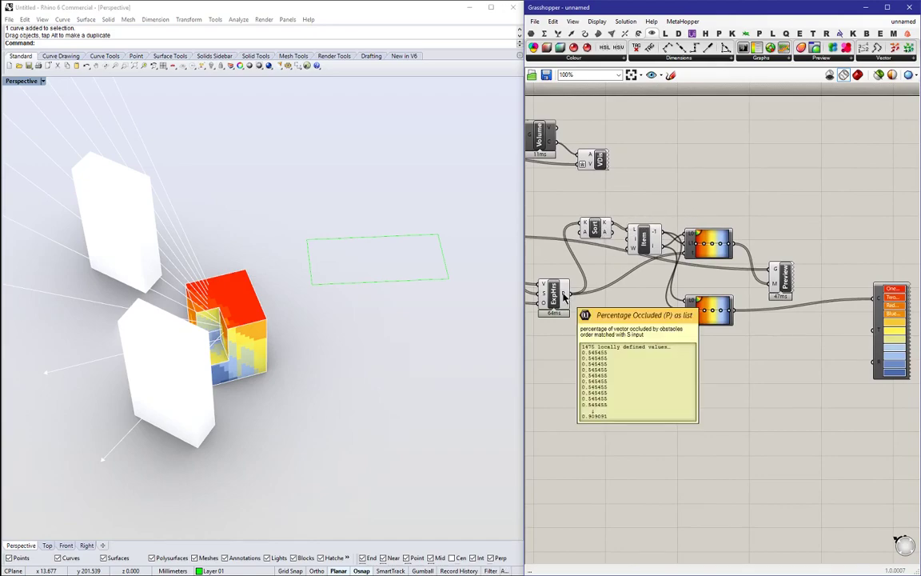
right_click_drag(612, 374, 704, 336)
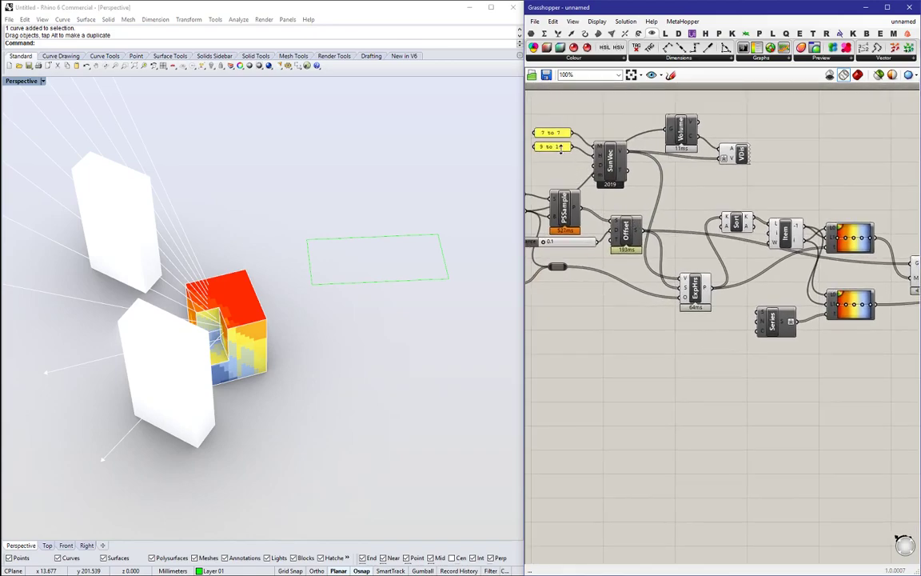
mouse_move(561, 150)
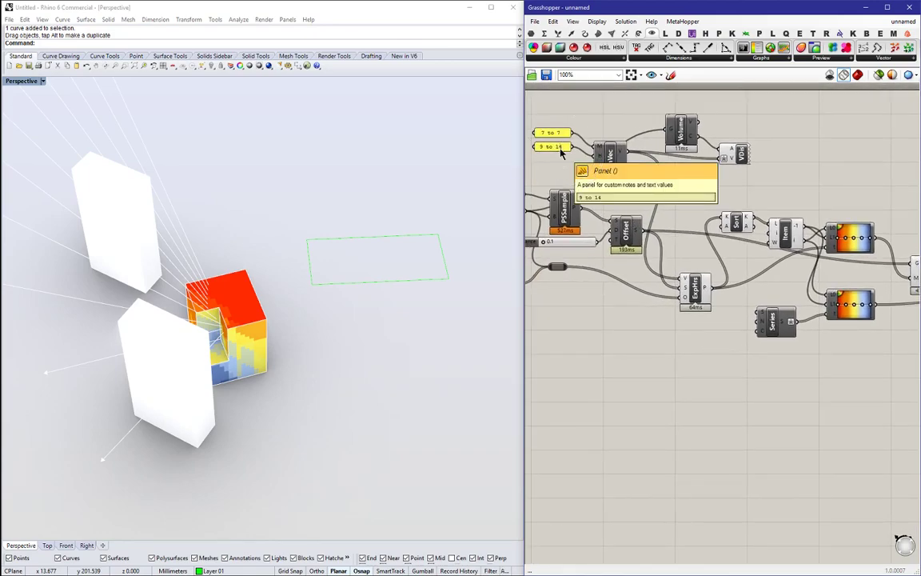
right_click_drag(712, 404, 614, 358)
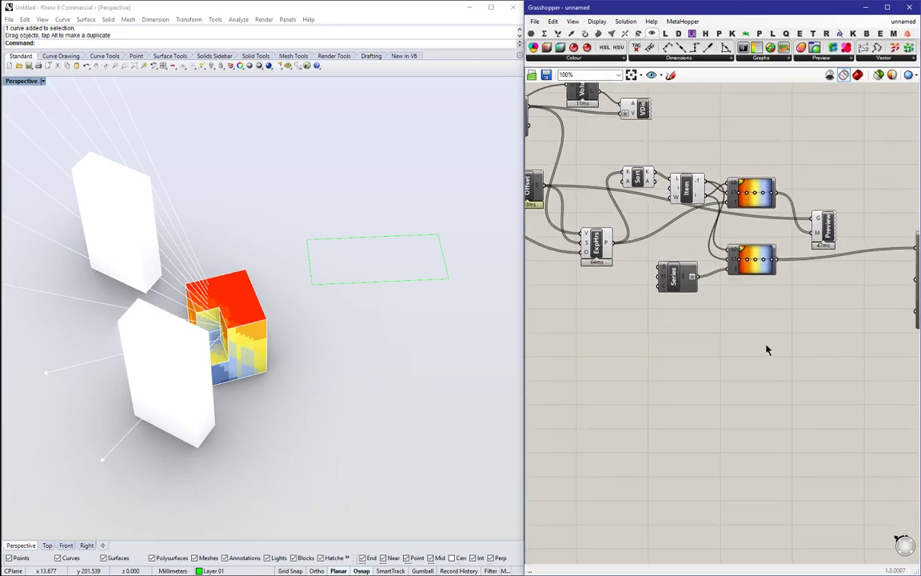
right_click_drag(766, 350, 726, 344)
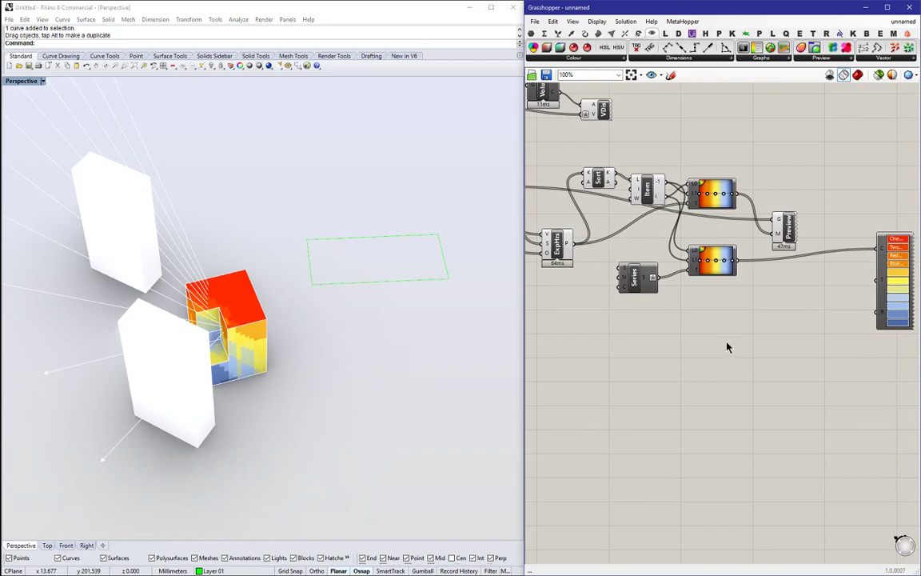
- Add a Remap Numbers component below the copied gradient
double_click(703, 324)
type("rea")
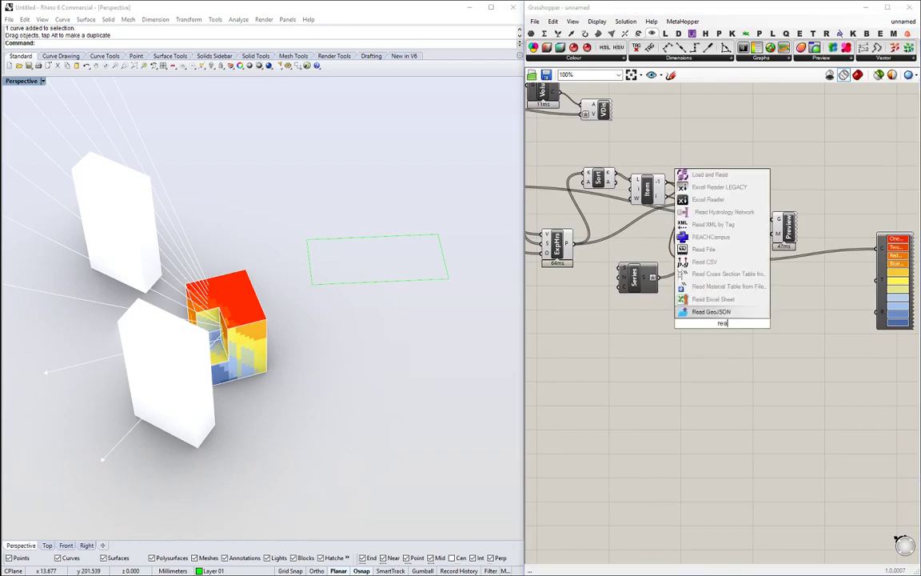
key("BackSpace")
type("map")
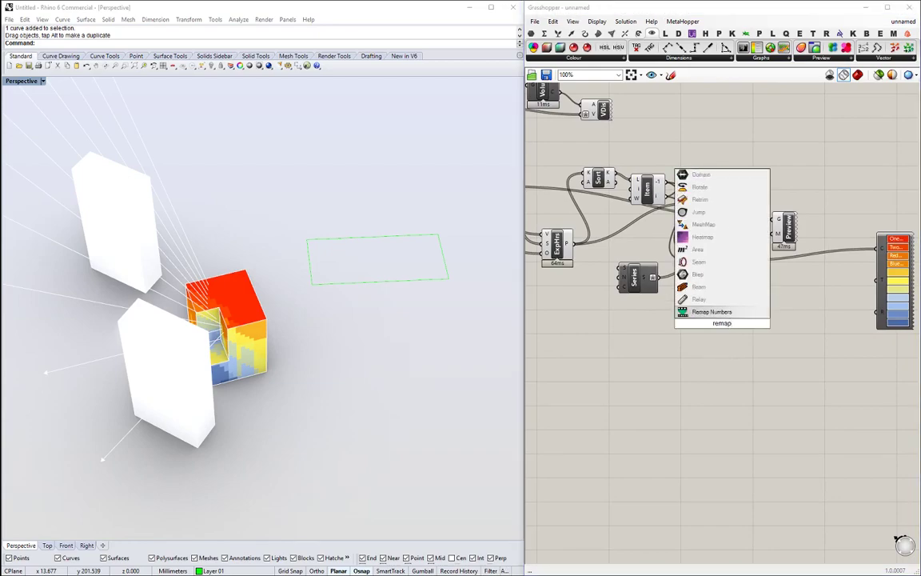
left_click(712, 311)
left_click_drag(719, 324, 750, 346)
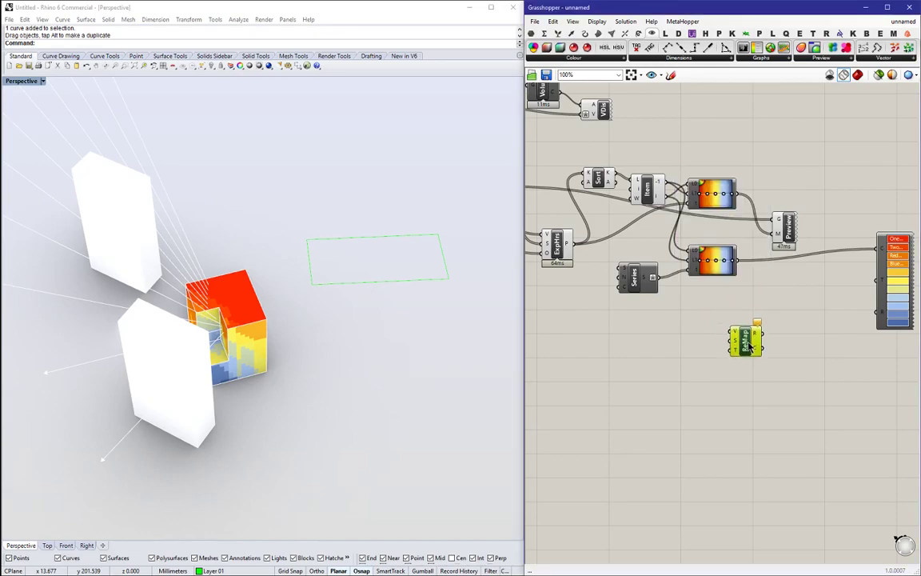
left_click(706, 374)
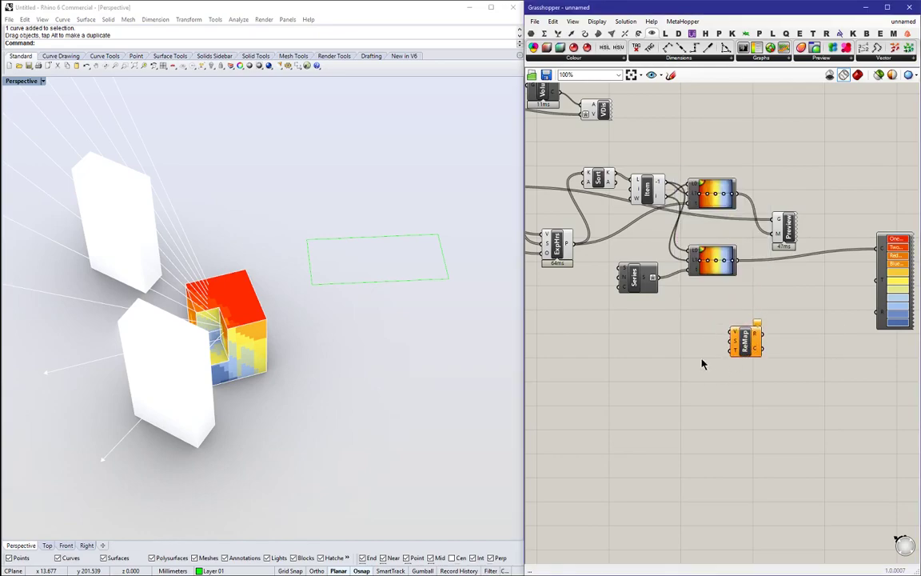
key("F4")
type("*")
key("Return")
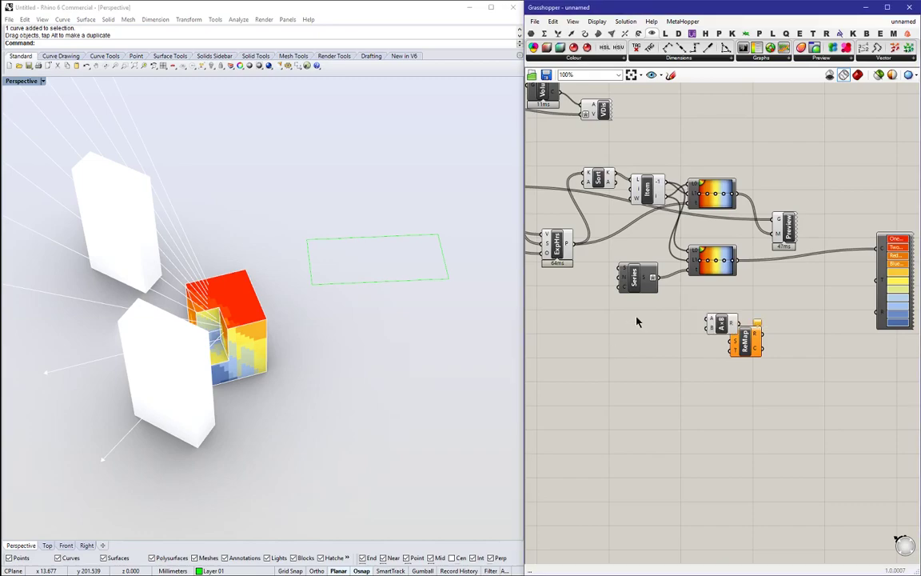
left_click_drag(721, 323, 623, 321)
left_click_drag(569, 245, 611, 318)
key("Delete")
- Apply the expression 5*x to ReMap's value input and connect the ExpHrs percentage output to it
right_click(735, 332)
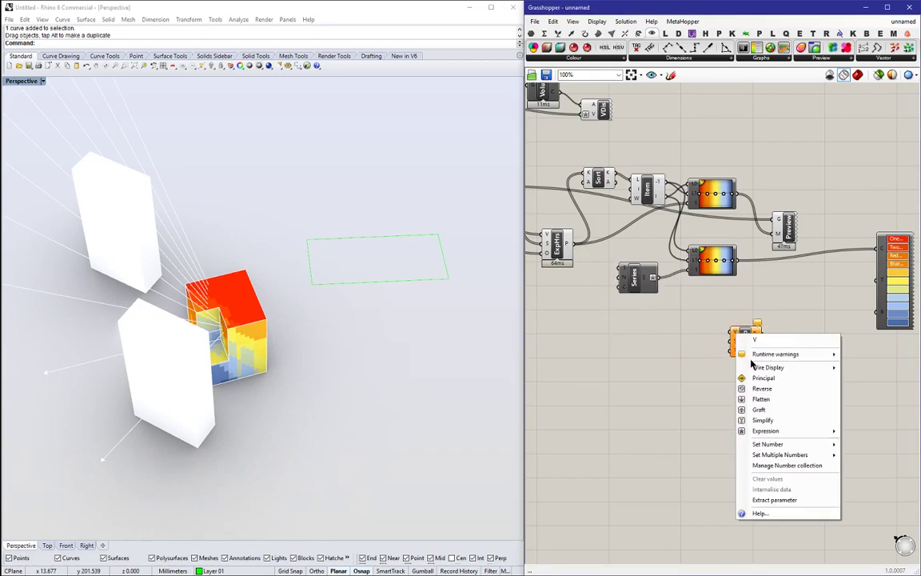
mouse_move(765, 431)
type("5*x")
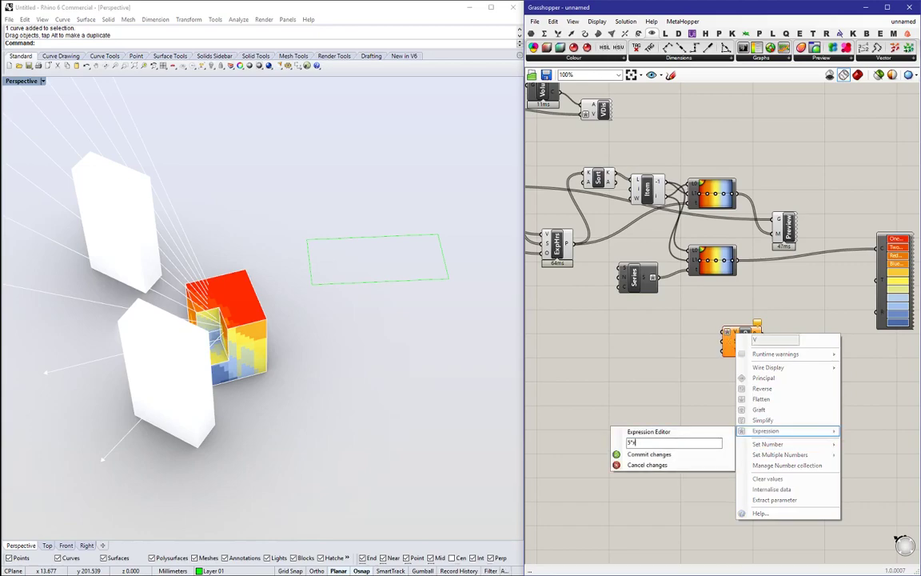
left_click(649, 455)
left_click_drag(722, 334, 732, 352)
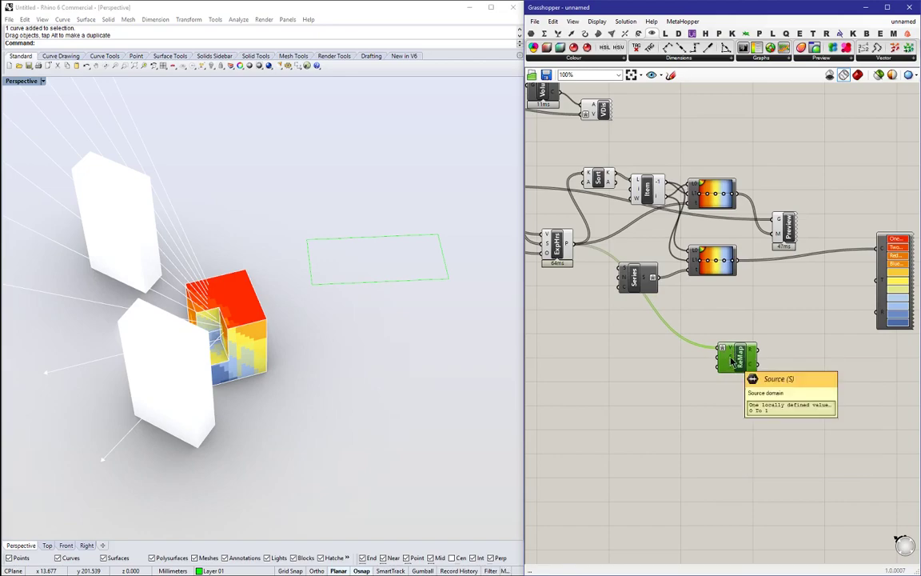
- Feed ReMap's source domain from a panel reading 0 to 5 and its target domain from a panel reading 0 to 1
left_click(650, 356)
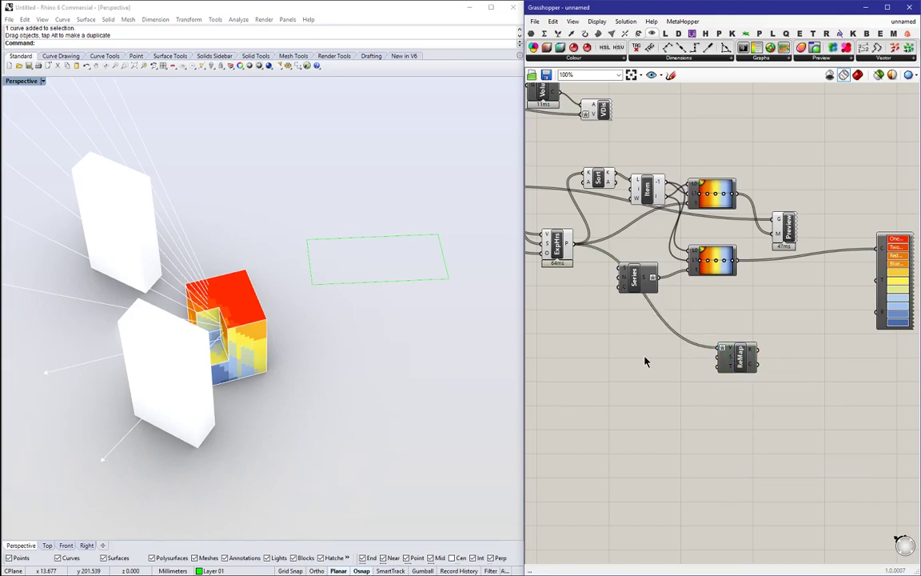
double_click(644, 361)
type("//0 to 8")
key("Return")
left_click_drag(725, 324, 672, 348)
left_click_drag(686, 347, 714, 361)
double_click(667, 347)
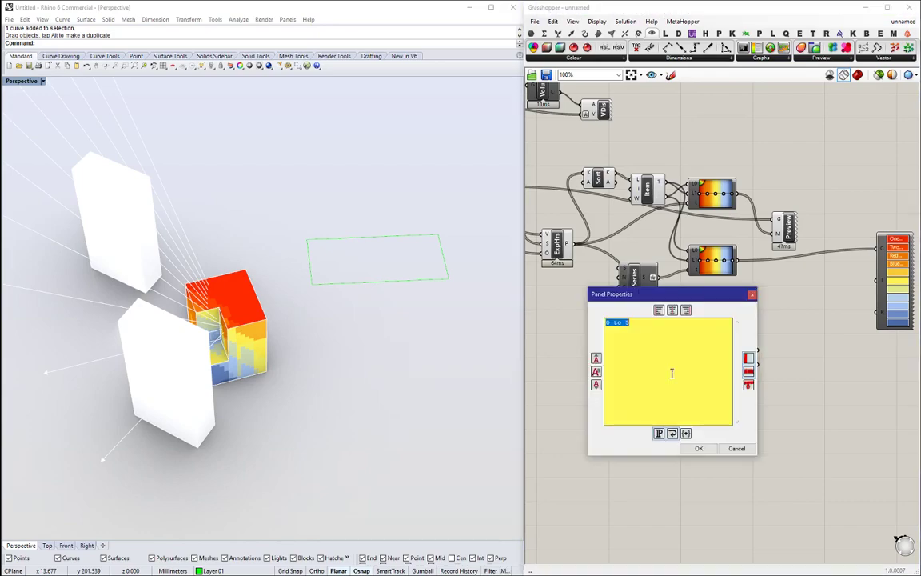
left_click(690, 449)
mouse_move(752, 358)
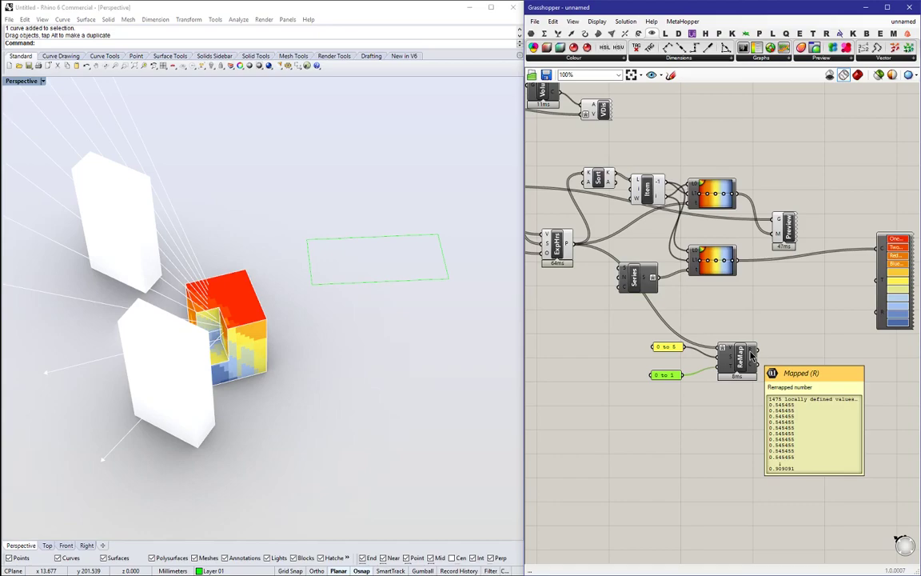
- Swap ReMap's domain inputs so the 0 to 1 panel feeds the source and the 0 to 5 panel feeds the target
left_click_drag(670, 348, 671, 360)
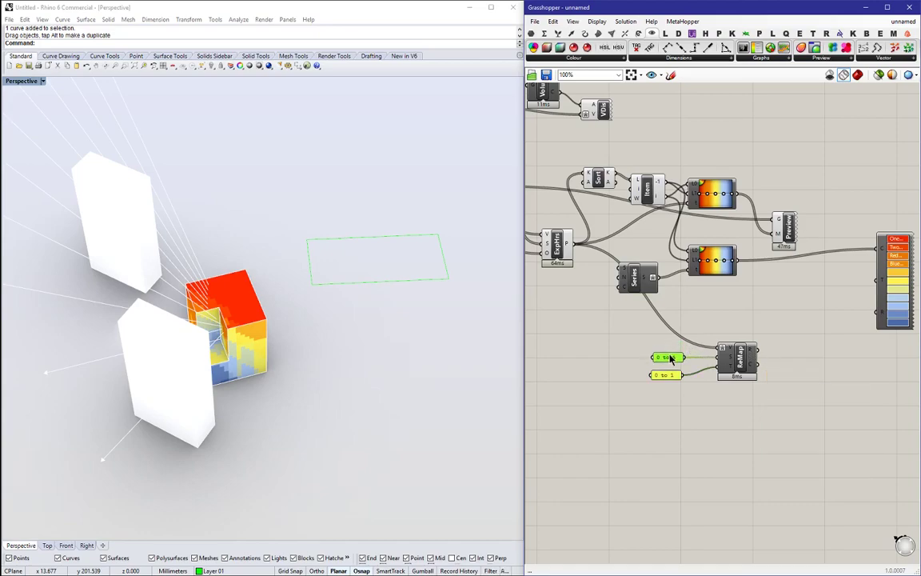
right_click_drag(727, 358, 713, 355)
left_click_drag(671, 356, 705, 357)
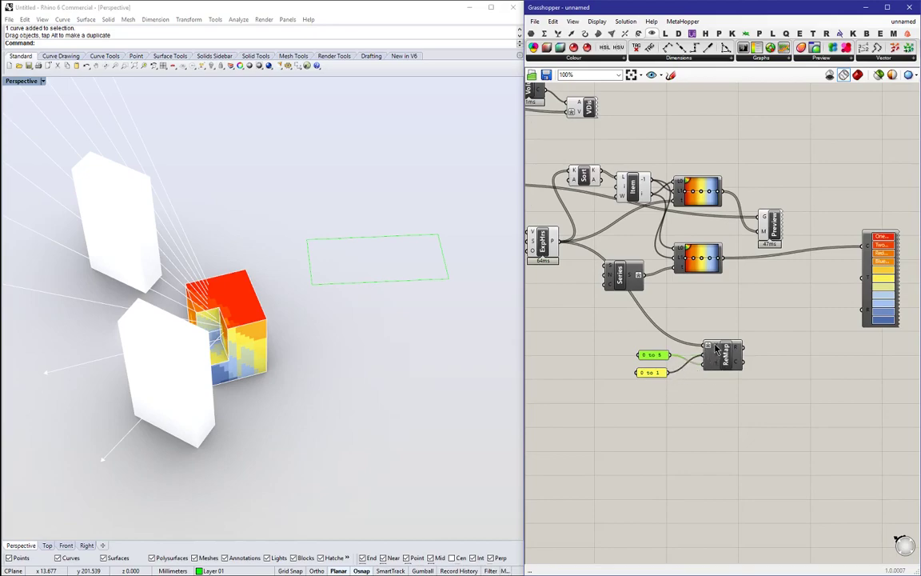
- Remove the 5*x expression from ReMap's value input and feed it from the Series output instead
right_click(715, 350)
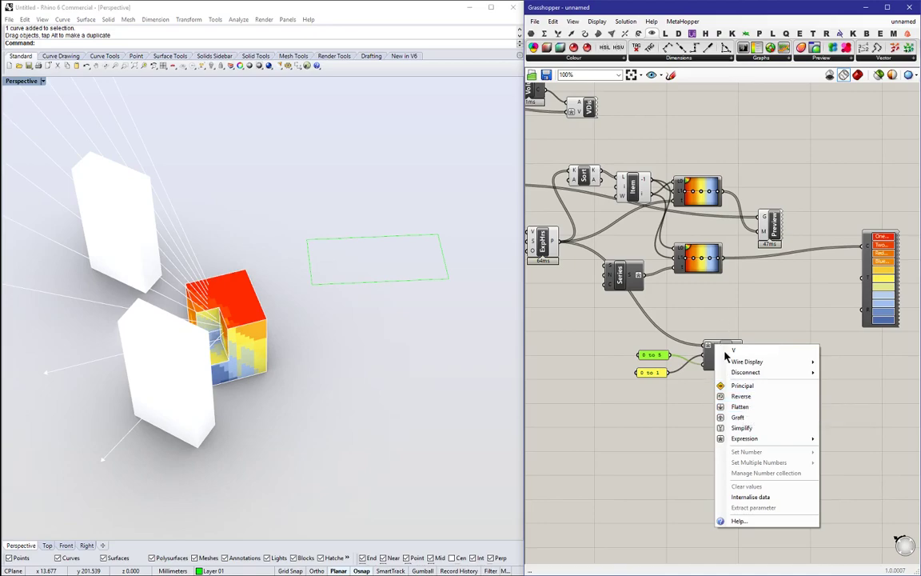
mouse_move(743, 442)
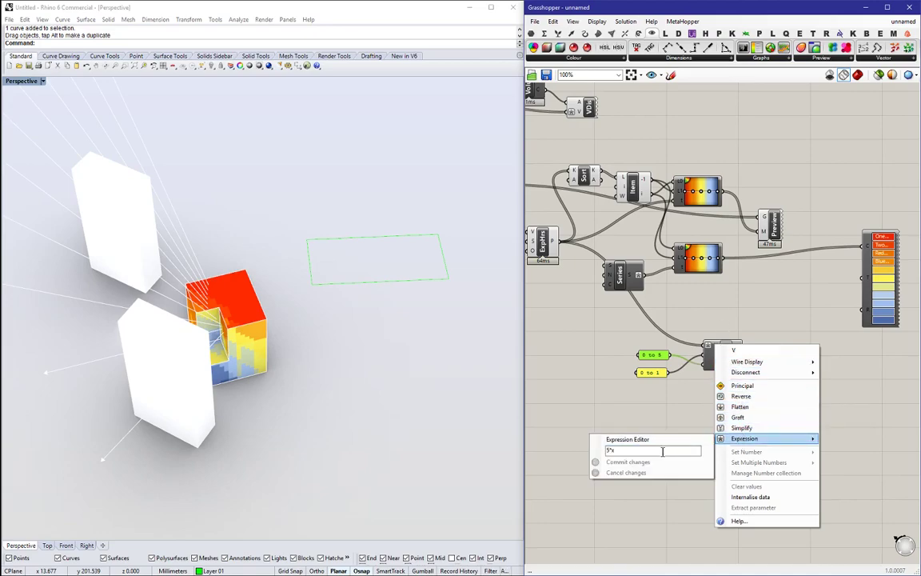
left_click_drag(663, 452, 583, 454)
left_click(616, 462)
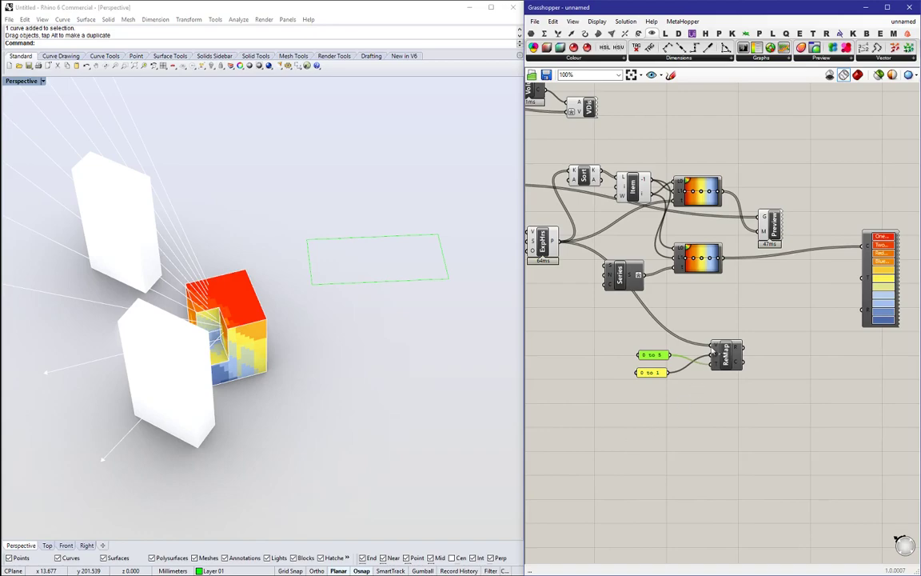
left_click_drag(647, 278, 711, 347)
mouse_move(739, 350)
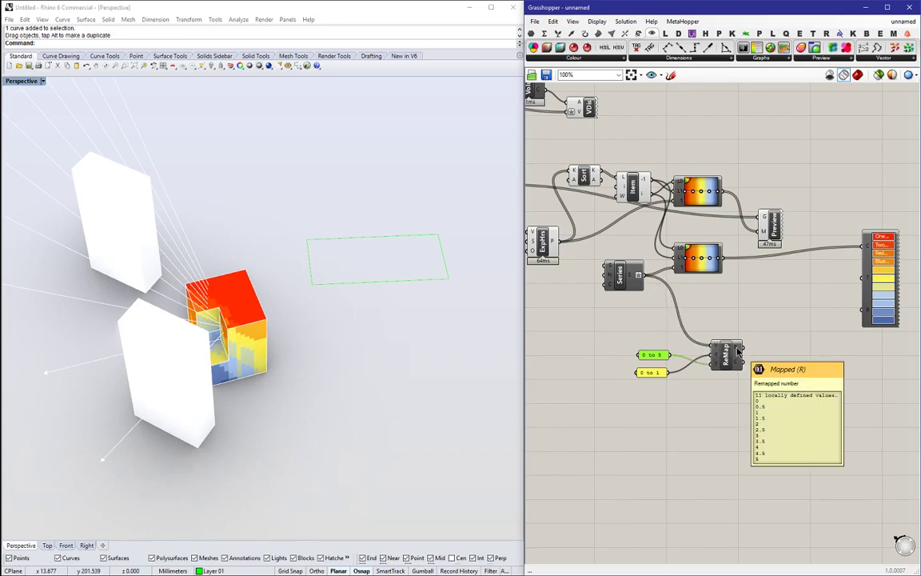
- Connect ReMap's mapped output to the Legend's tags input and reverse that input's list
right_click_drag(752, 352, 709, 363)
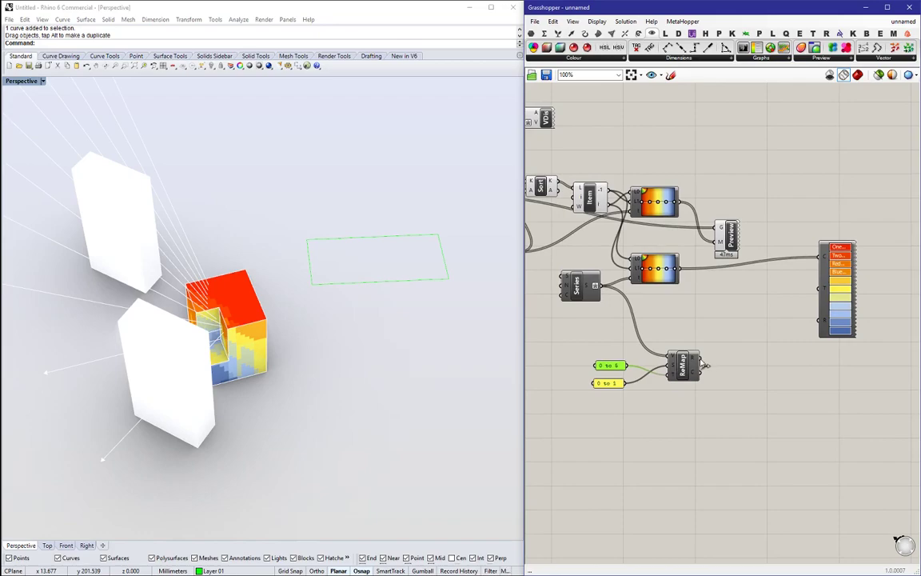
left_click_drag(702, 366, 820, 295)
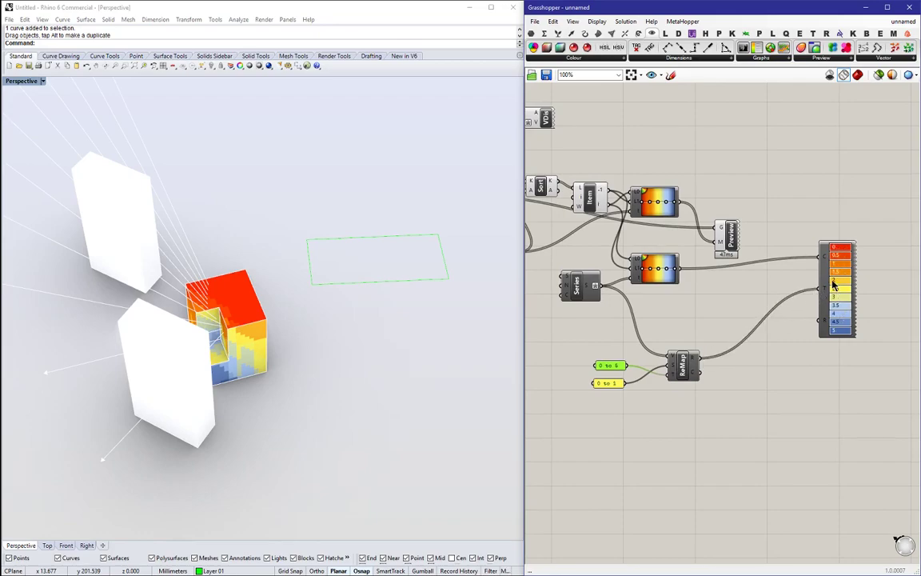
right_click(826, 292)
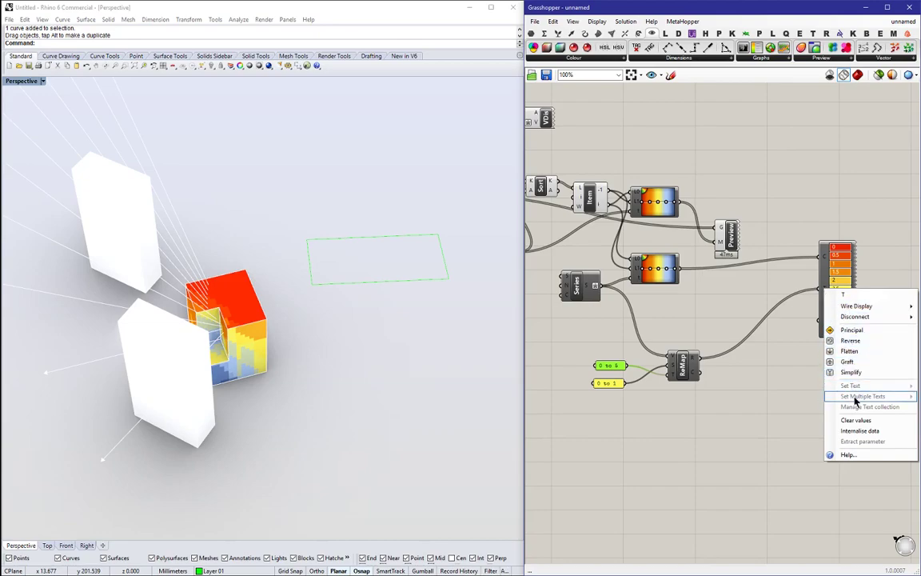
left_click(848, 341)
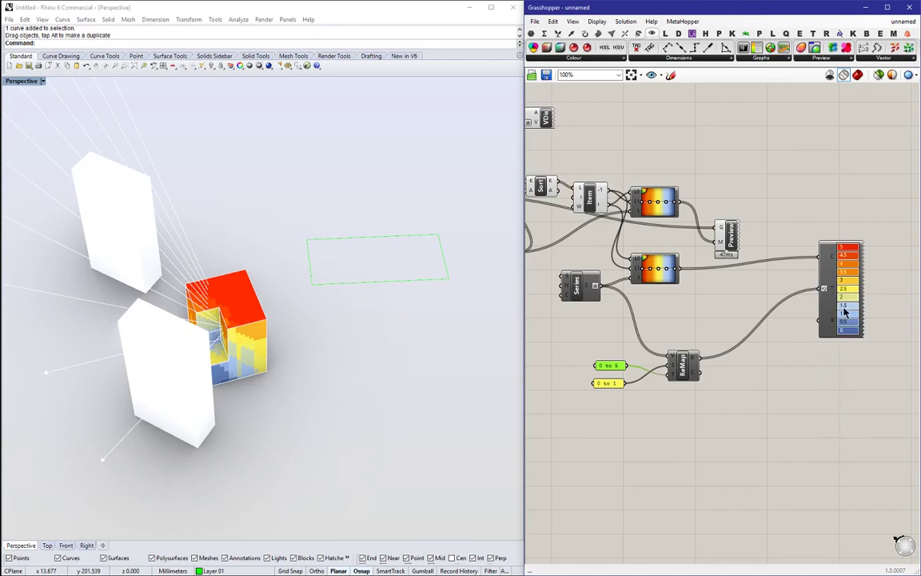
- Tidy the canvas by grouping the Legend, ReMap and its two domain panels closely below the copied gradient
left_click_drag(835, 268, 750, 305)
left_click_drag(694, 349, 690, 331)
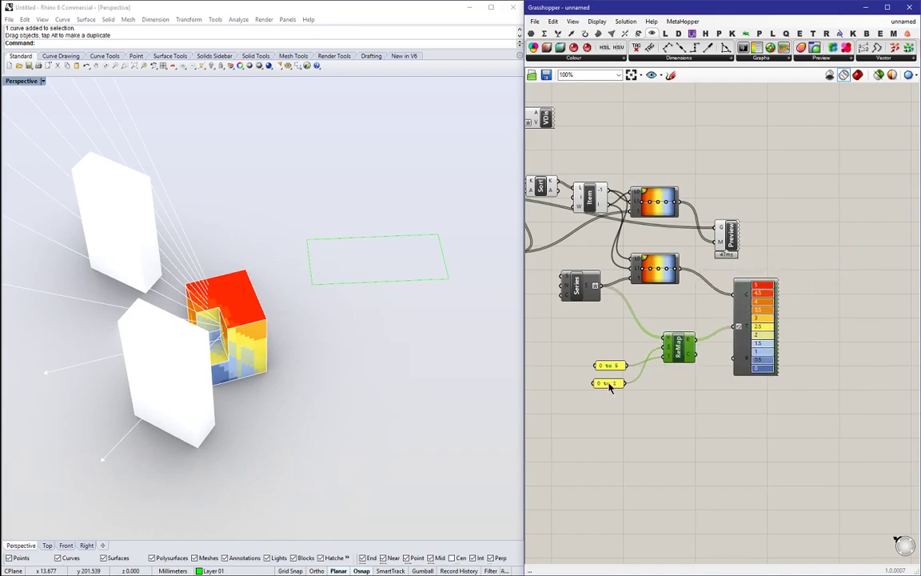
left_click_drag(610, 366, 618, 342)
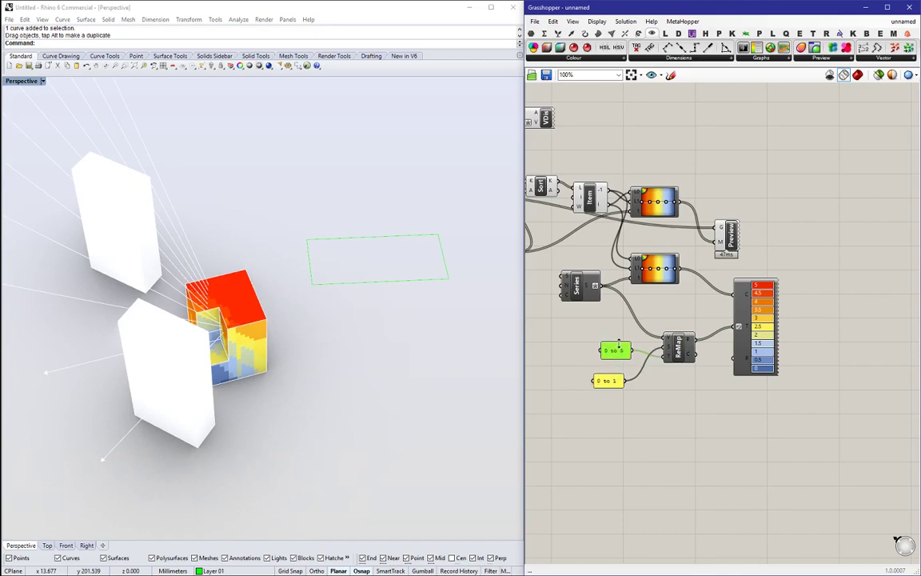
left_click_drag(616, 381, 621, 331)
left_click(661, 316)
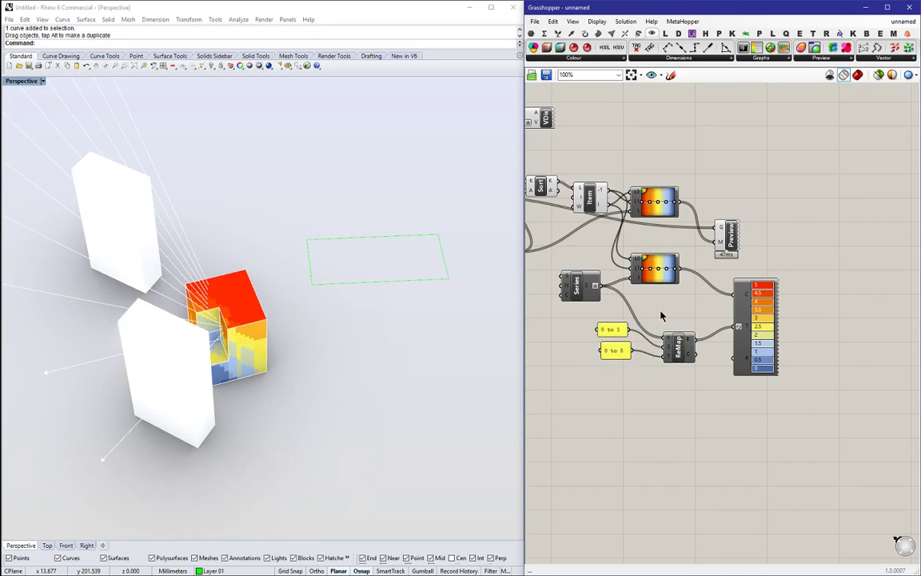
left_click_drag(677, 340, 673, 315)
left_click(724, 356)
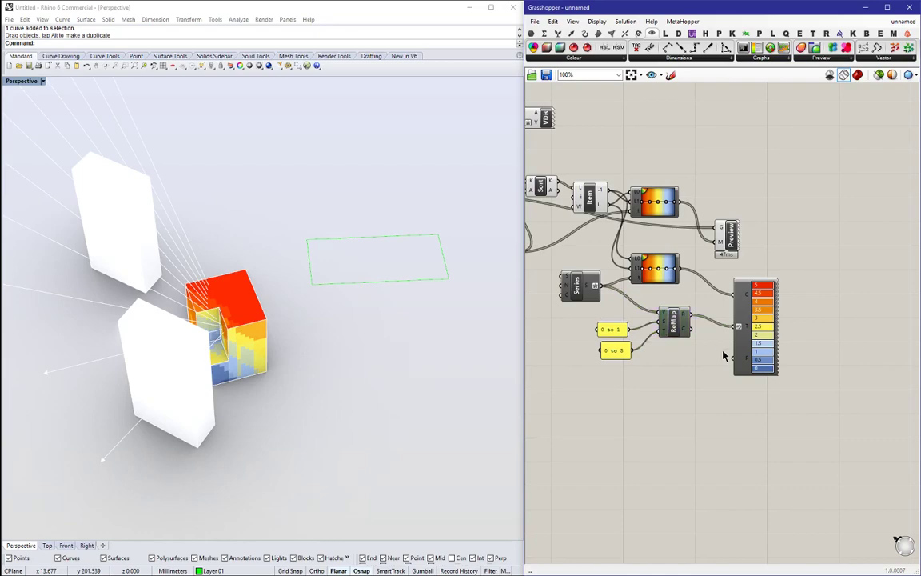
- Set the Legend's rectangle input by picking opposite corners of the green rectangle in Rhino
right_click(758, 296)
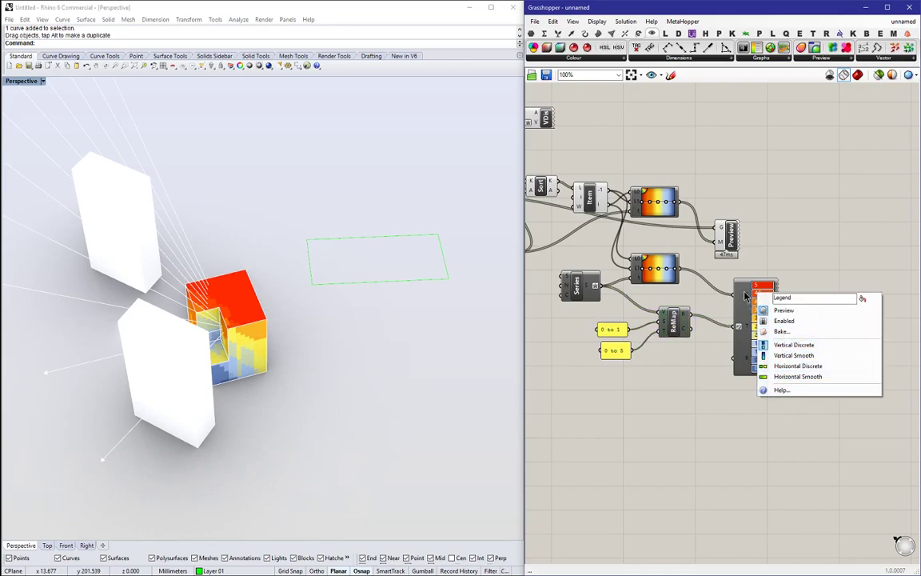
left_click(739, 358)
right_click(739, 358)
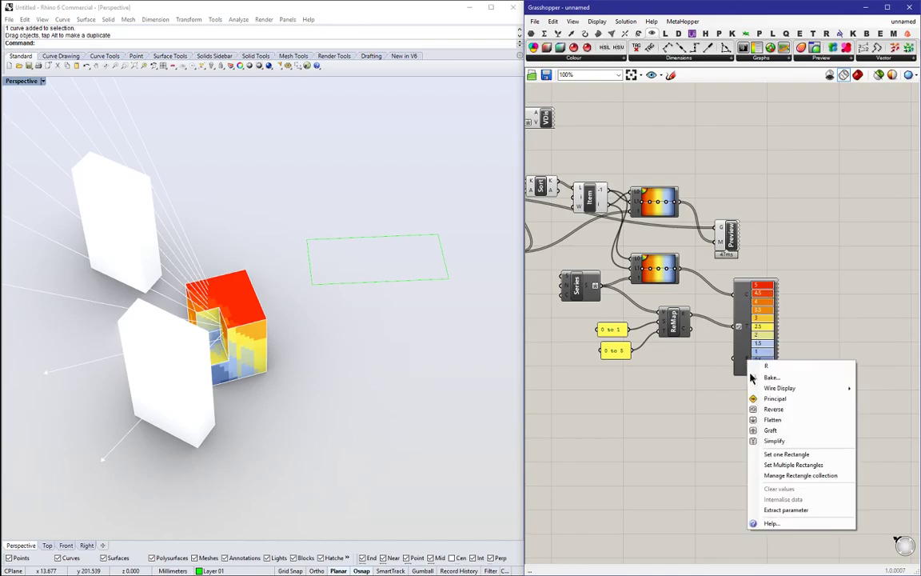
left_click(785, 465)
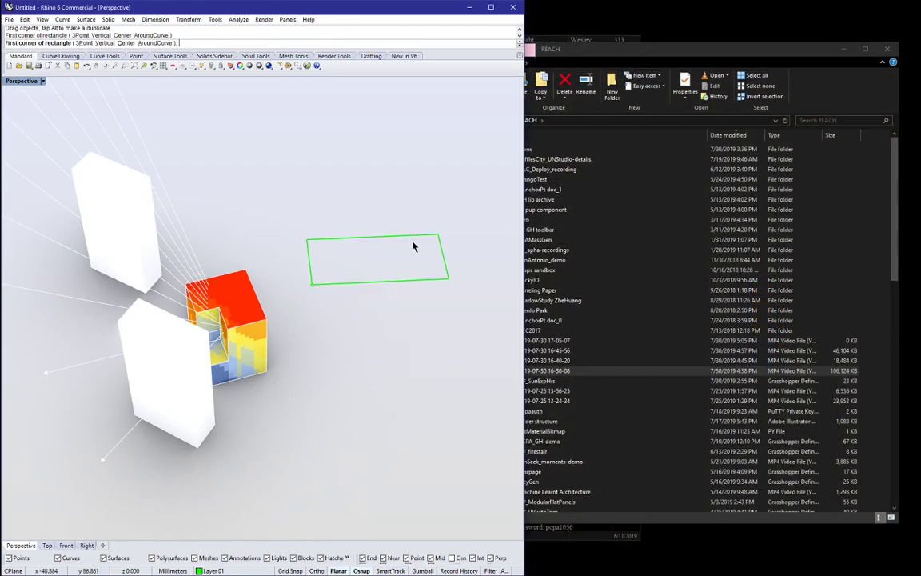
left_click(437, 238)
key("Return")
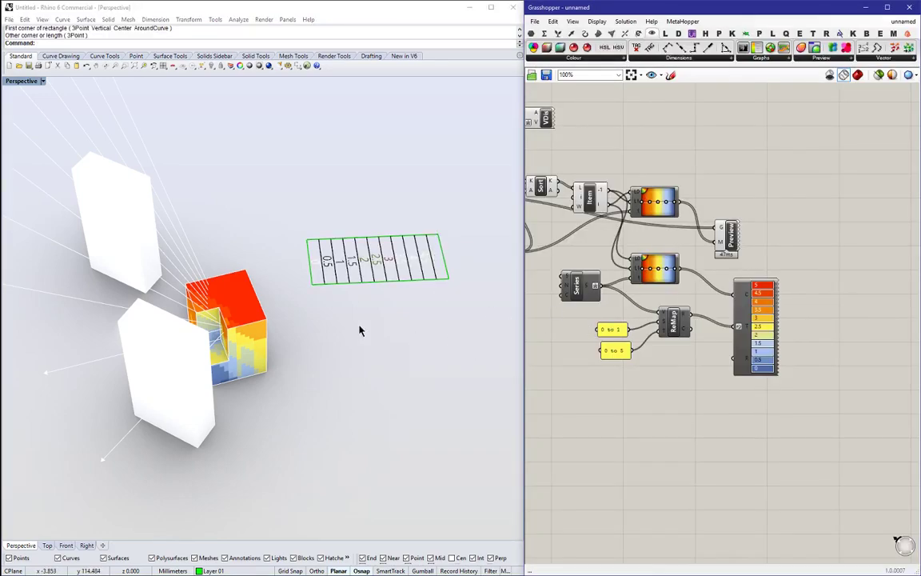
- Set the Perspective viewport to Shaded display and switch Grasshopper to shaded preview to show the coloured legend beside the box
right_click_drag(267, 290, 53, 138)
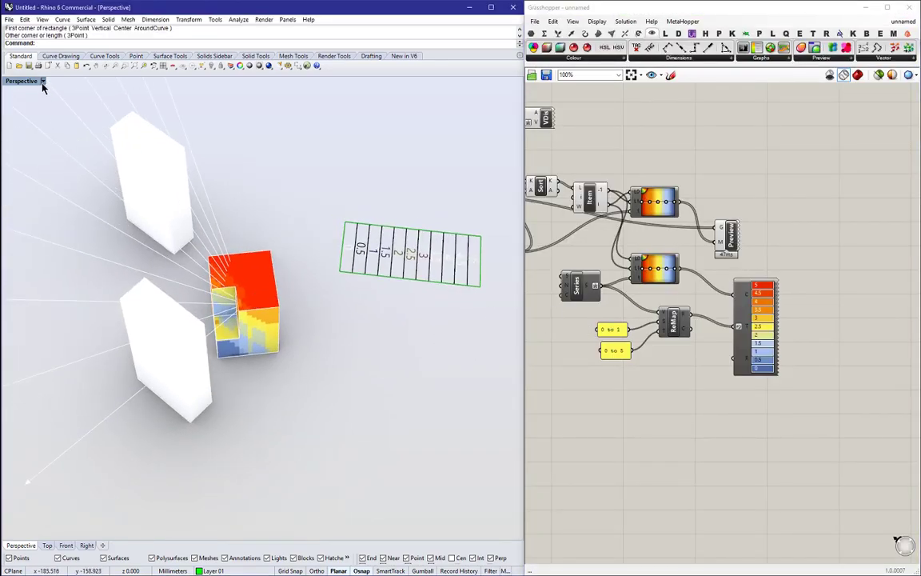
left_click(42, 82)
left_click(33, 115)
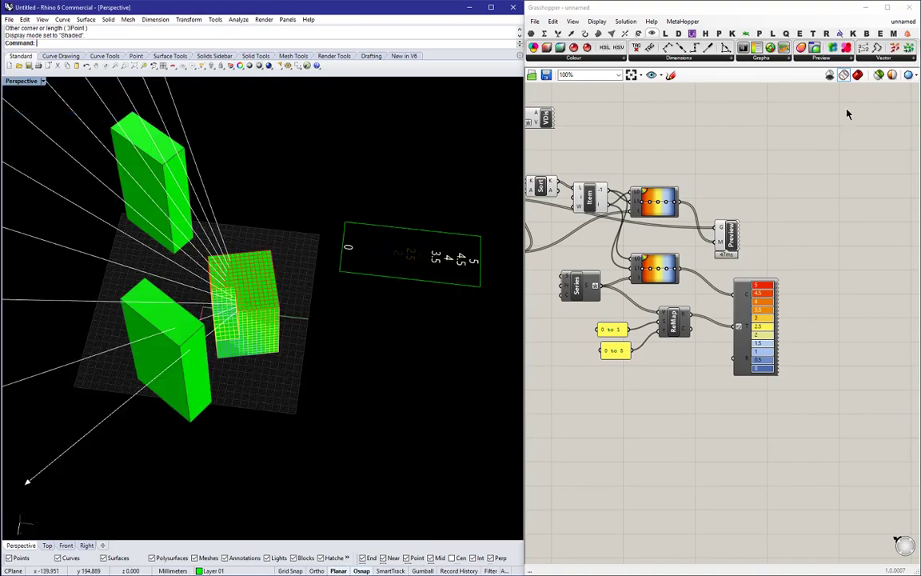
left_click(857, 74)
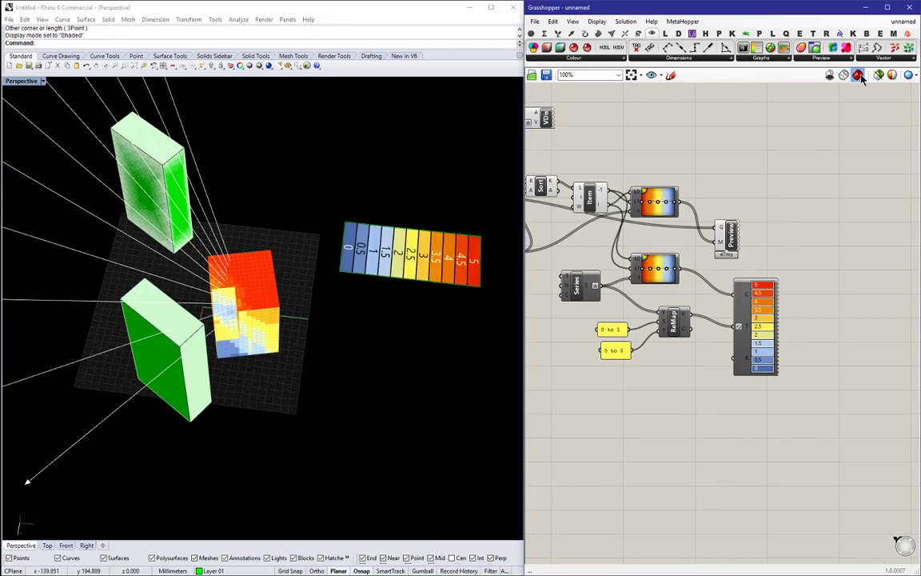
left_click(385, 285)
right_click_drag(350, 343, 321, 314)
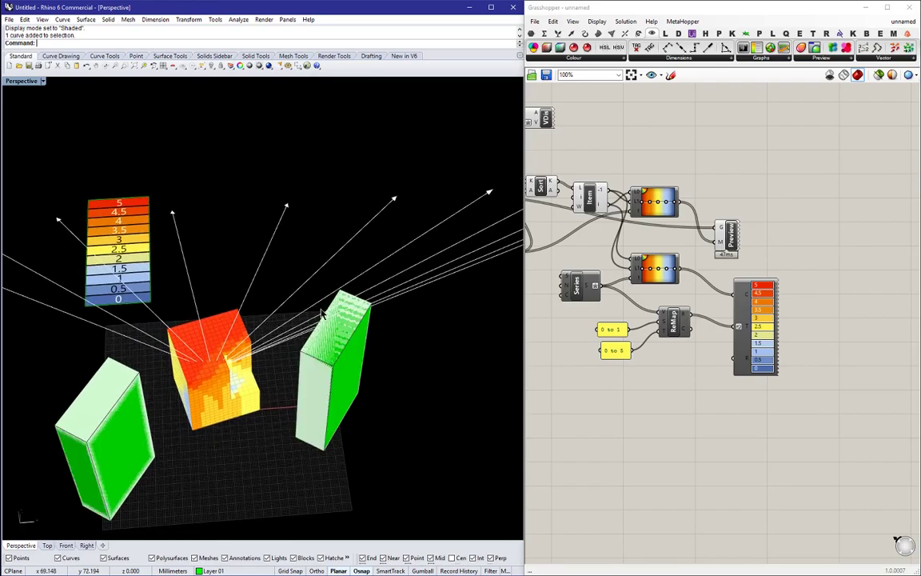
- Turn off the preview of the VDis component to hide the sun vector arrows
right_click_drag(627, 155, 737, 193)
right_click(658, 157)
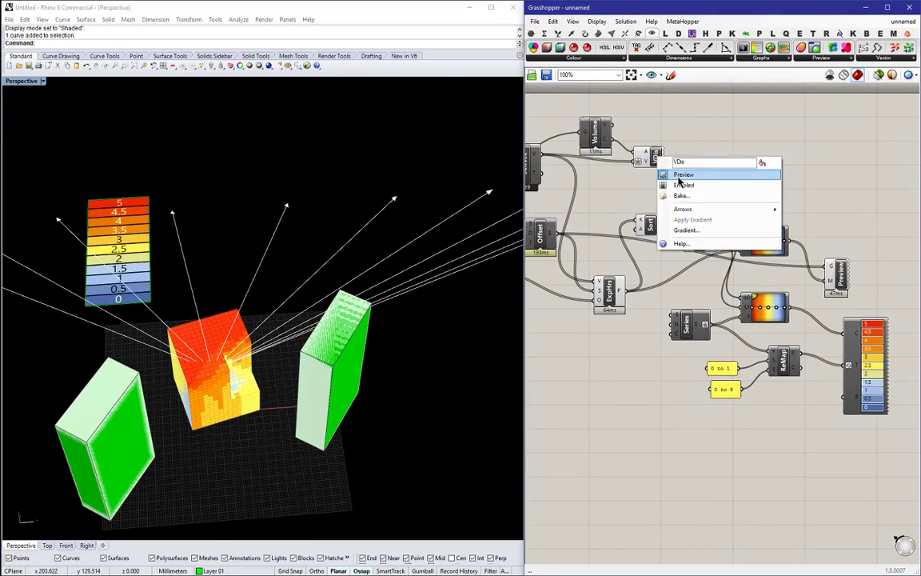
left_click(680, 176)
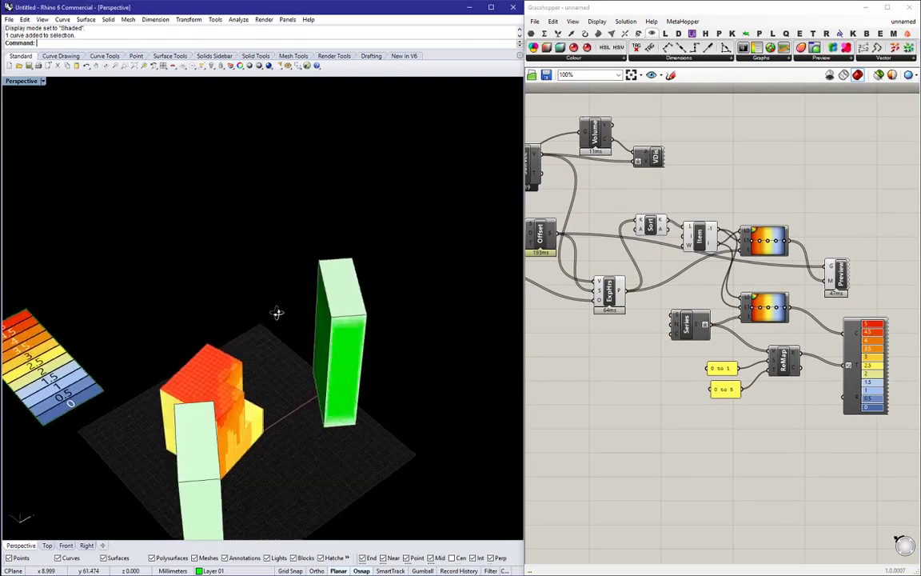